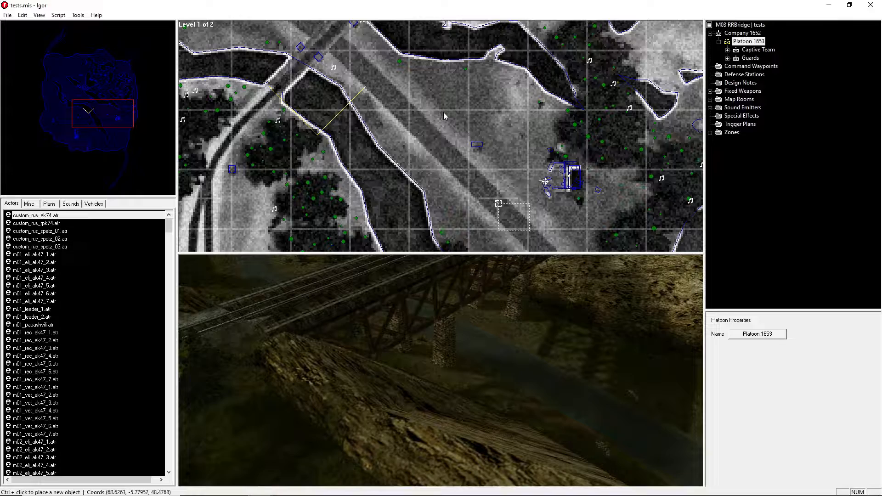
Examine the mission map around the railroad bridge and along the road to the southeastern zone
key(Up)
key(Left)
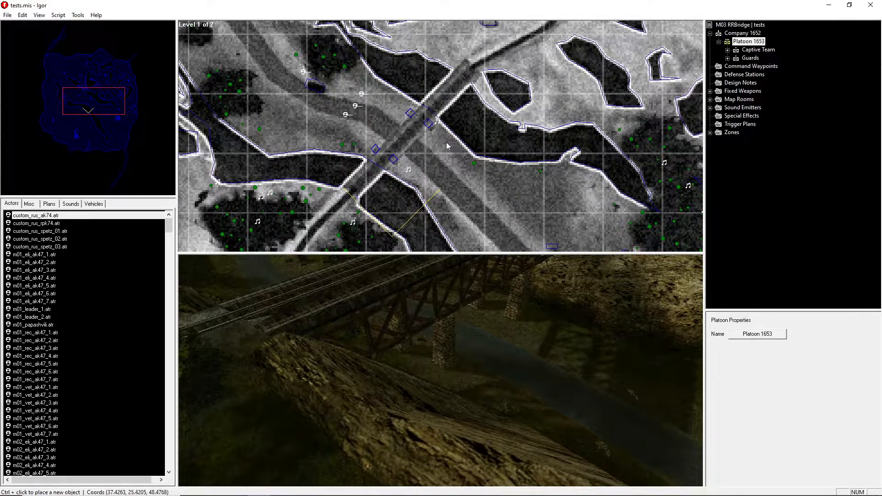
key(Down)
key(Right)
key(Down)
key(Right)
right_click(500, 231)
scroll(506, 351, down, 2)
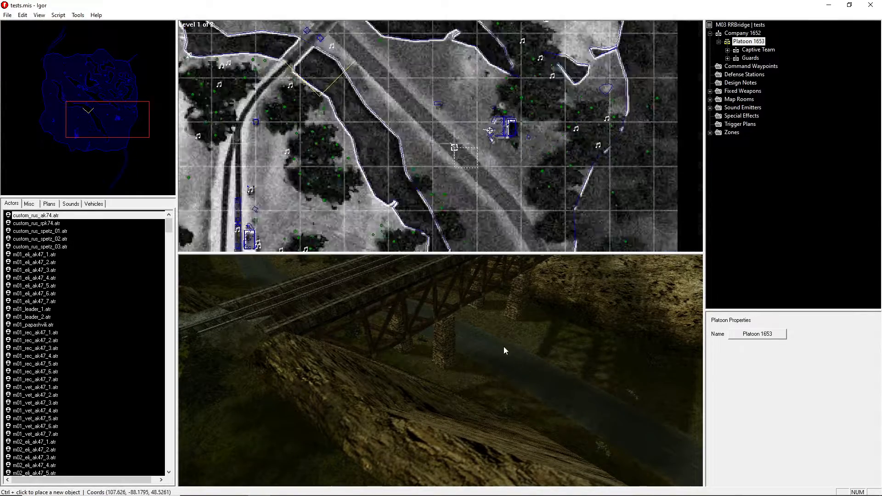
right_click(413, 102)
scroll(520, 331, up, 2)
scroll(521, 331, up, 1)
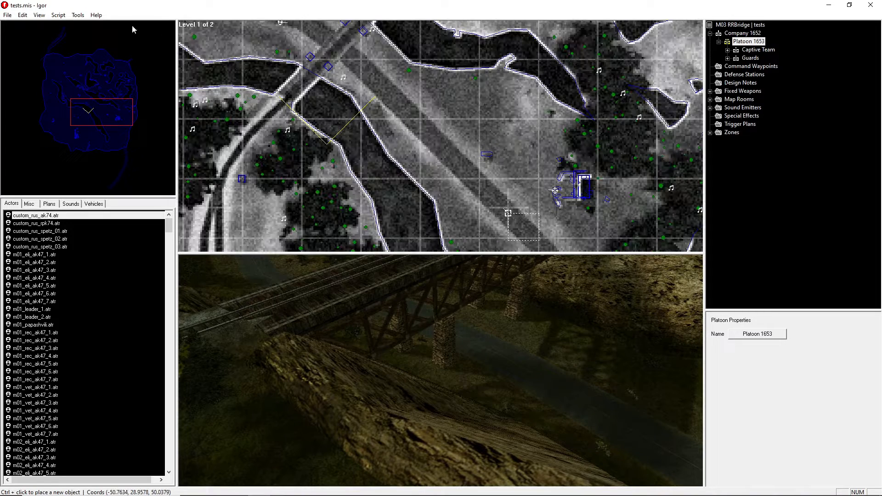
Review the mission's list of script blocks and inspect the actors placed along the road northwest of the bridge
click(59, 15)
click(69, 26)
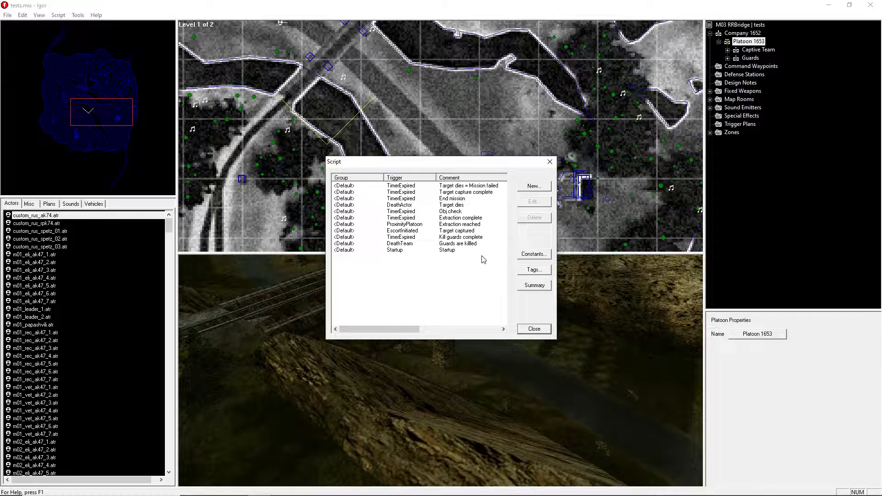
click(534, 329)
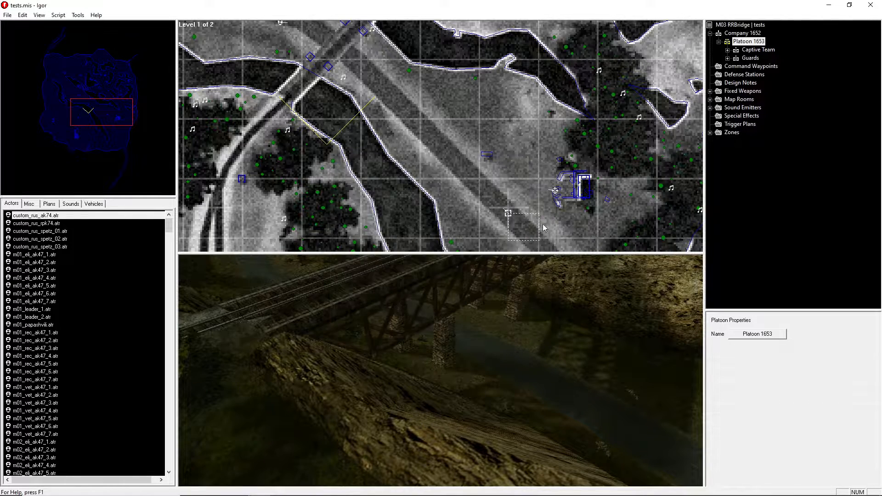
mouse_move(542, 169)
right_down()
mouse_move(529, 223)
mouse_move(503, 165)
mouse_move(470, 136)
mouse_move(514, 182)
right_up()
mouse_move(478, 135)
right_down()
mouse_move(530, 180)
mouse_move(492, 171)
right_up()
scroll(462, 134, up, 5)
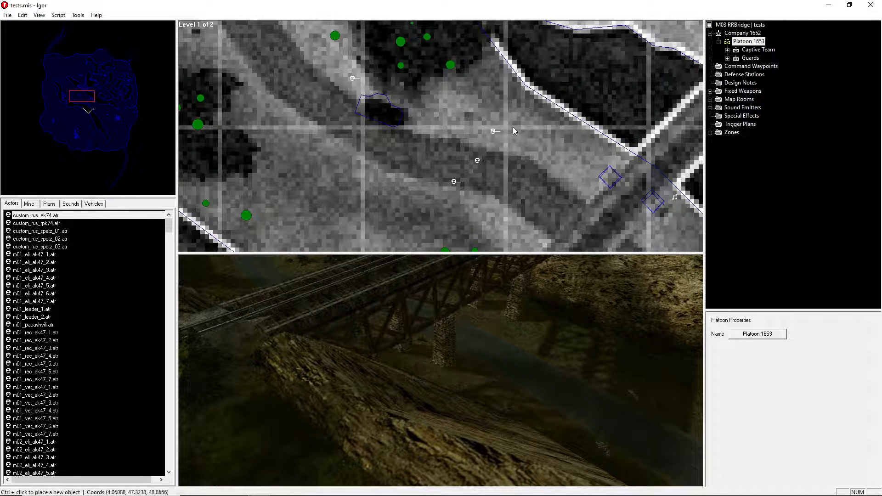
scroll(491, 170, down, 5)
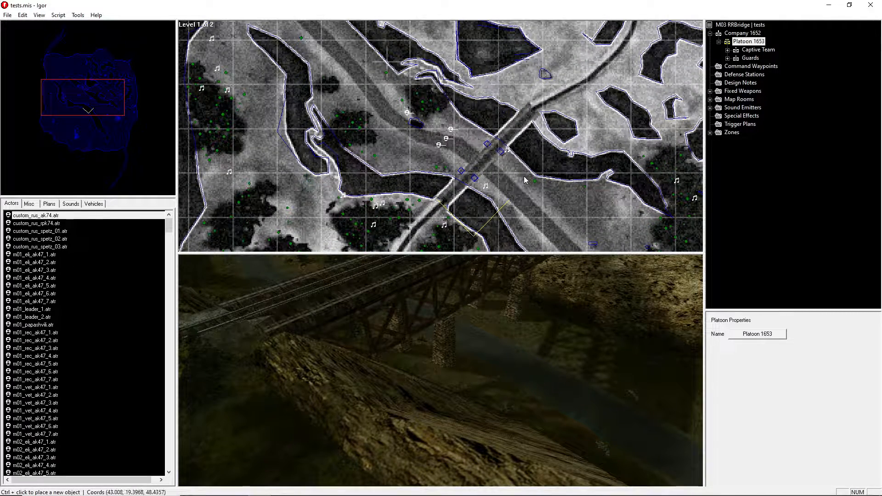
drag(524, 176, 476, 146)
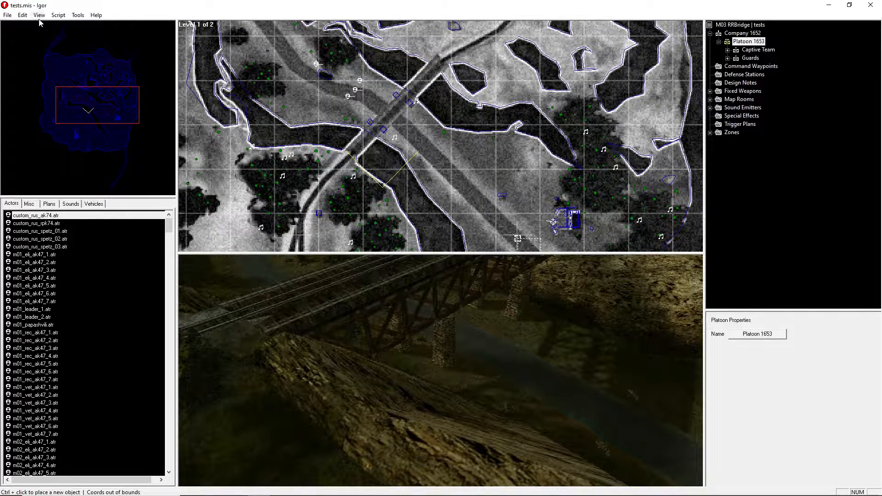
Save the tests mission and open the recent mission m09_swamp.mis
click(8, 15)
click(29, 46)
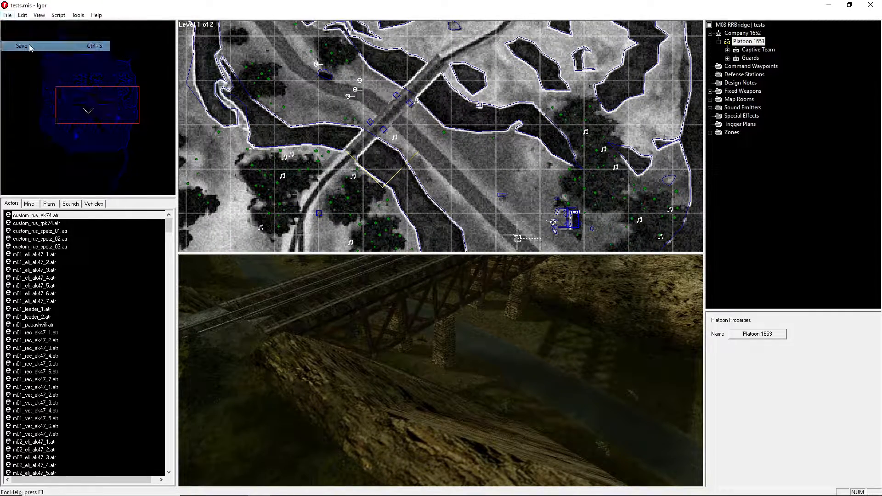
click(8, 15)
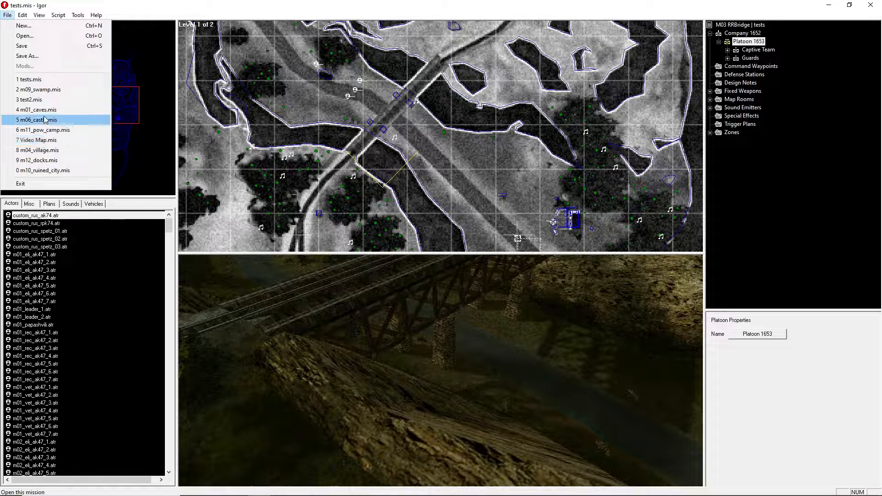
click(57, 90)
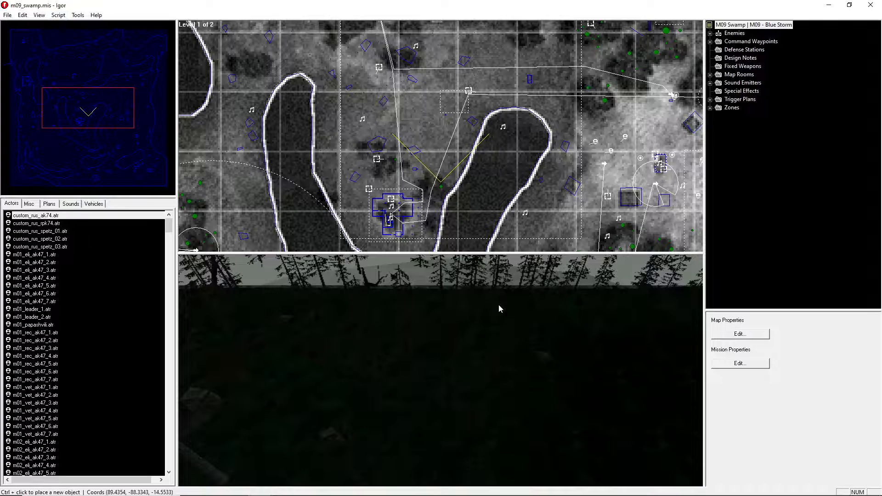
Find Russian Officer Guy under the Enemies' Russian Officer Platoon, select him and inspect his surroundings on the map
scroll(469, 131, down, 3)
key(Up)
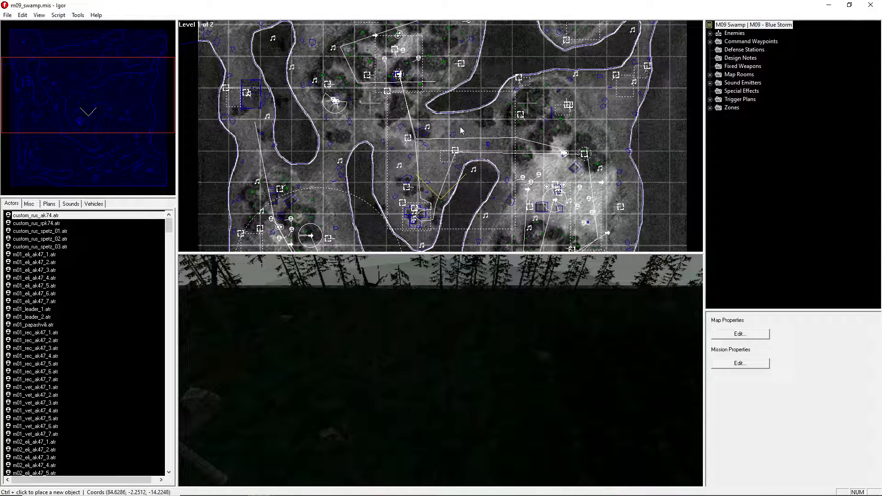
key(Up)
click(711, 33)
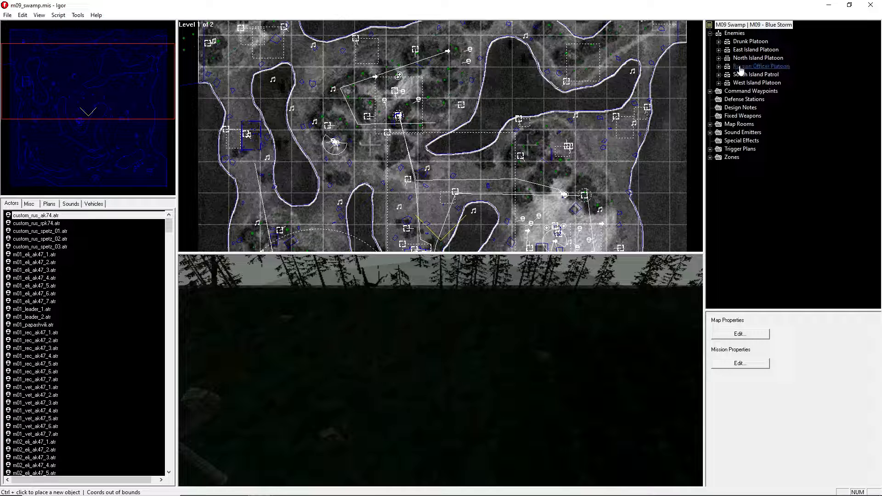
click(719, 66)
click(727, 74)
click(772, 83)
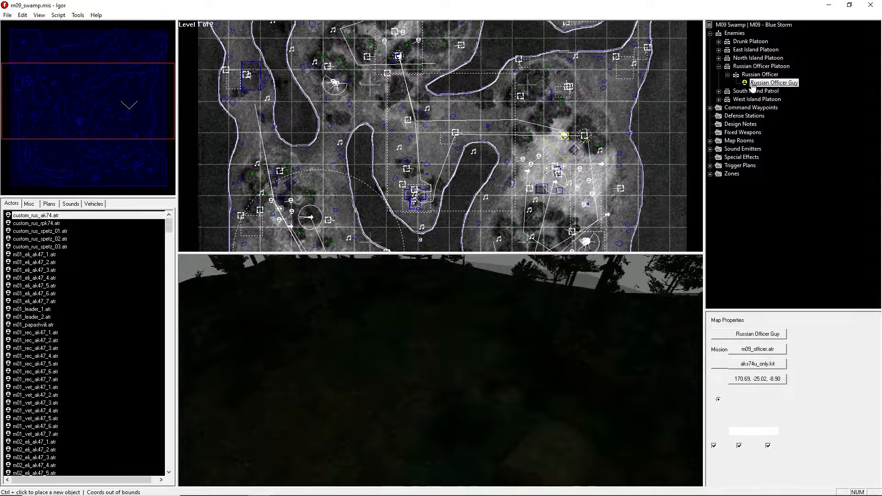
scroll(530, 175, up, 2)
right_drag(530, 174, 482, 169)
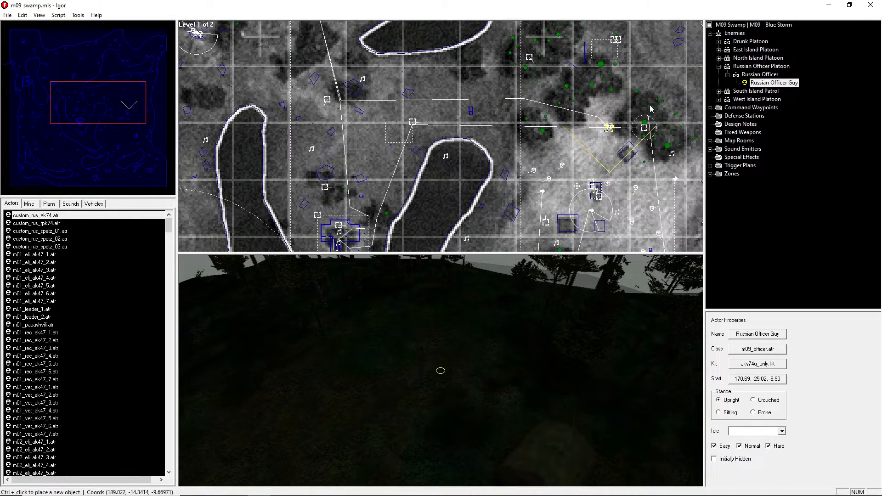
right_drag(338, 30, 359, 9)
Review the trigger and responses of the "officer no surrender again" script block, and the map around the officer
click(58, 15)
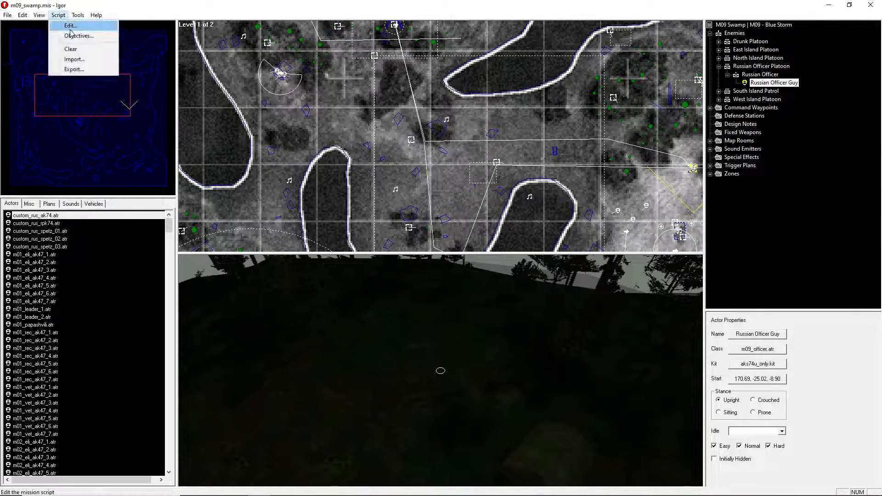
click(69, 33)
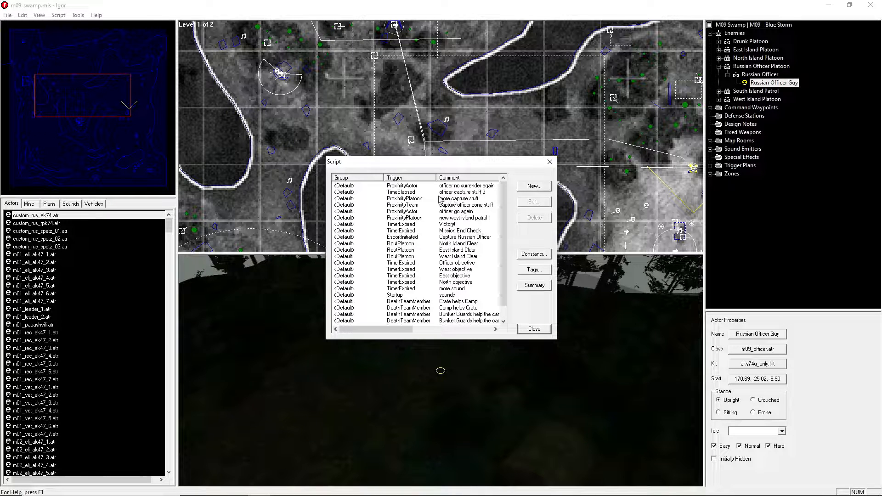
click(458, 186)
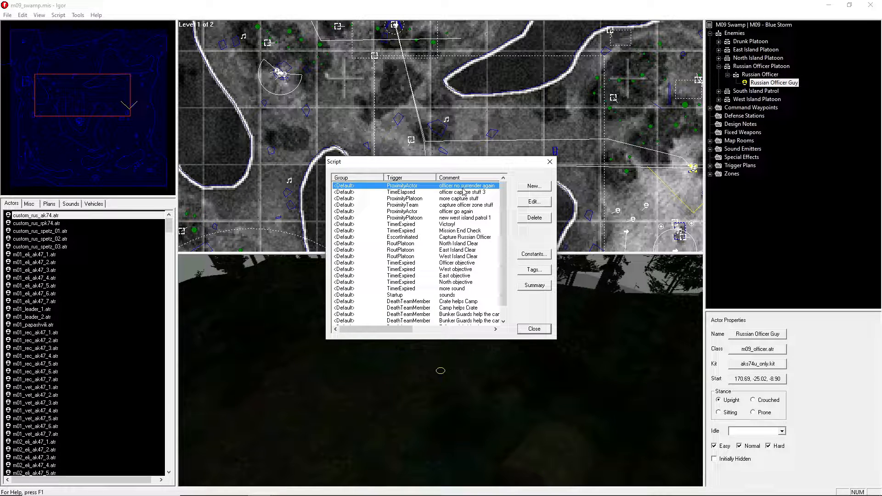
click(532, 202)
click(386, 264)
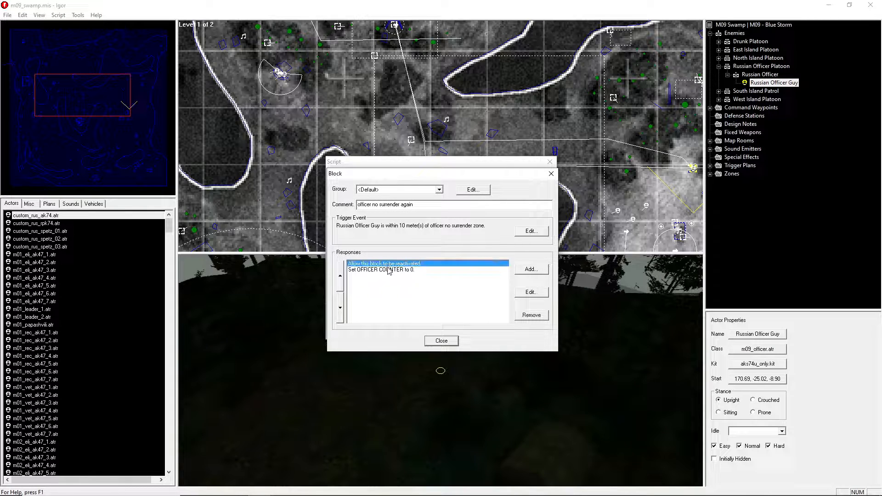
click(381, 273)
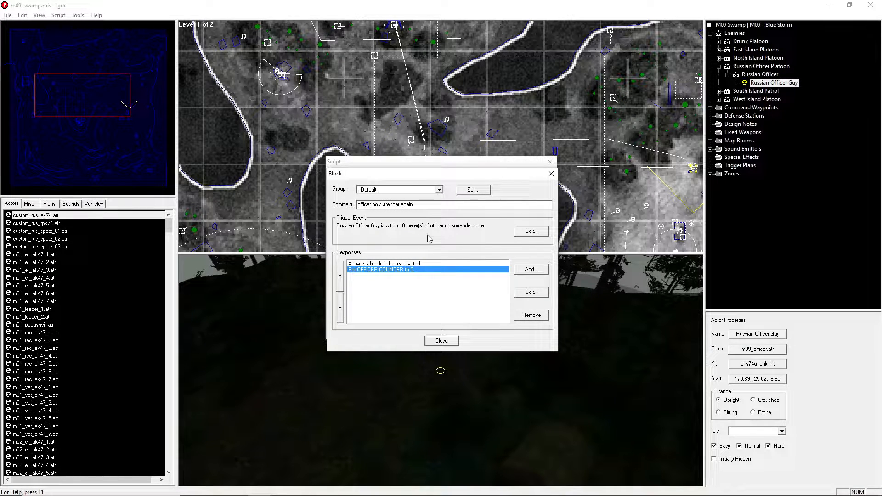
click(441, 340)
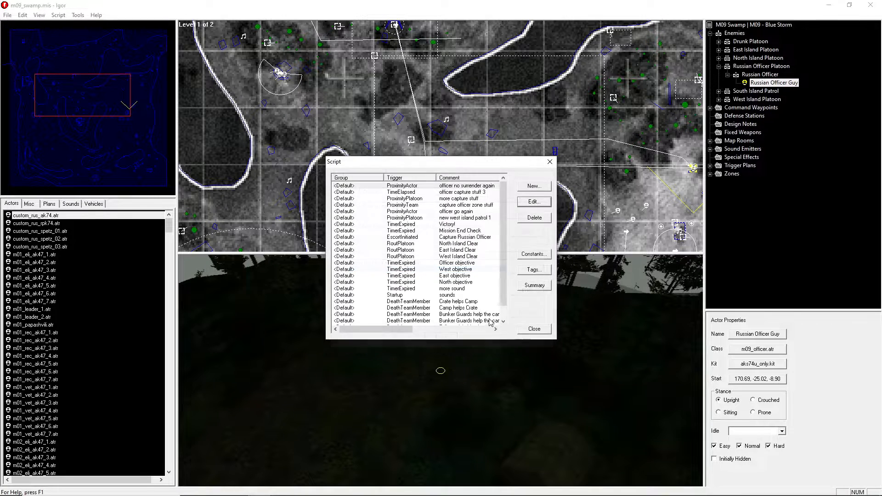
click(524, 327)
right_drag(474, 135, 327, 88)
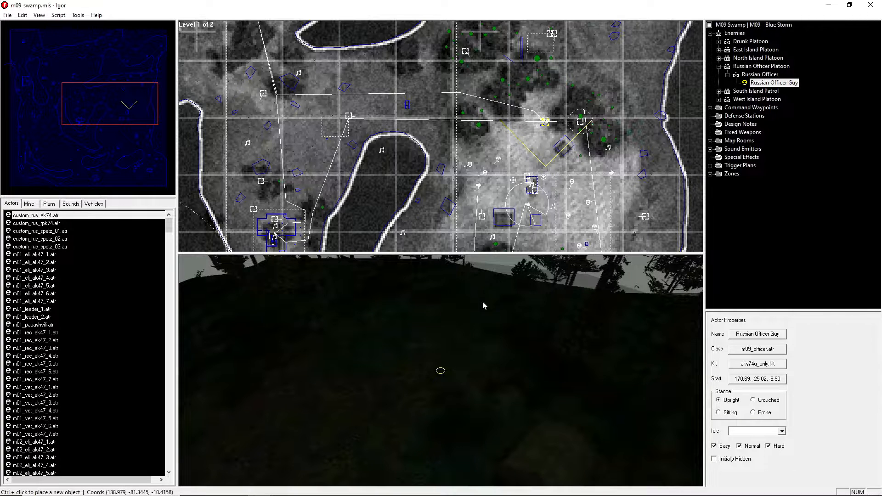
scroll(486, 156, down, 3)
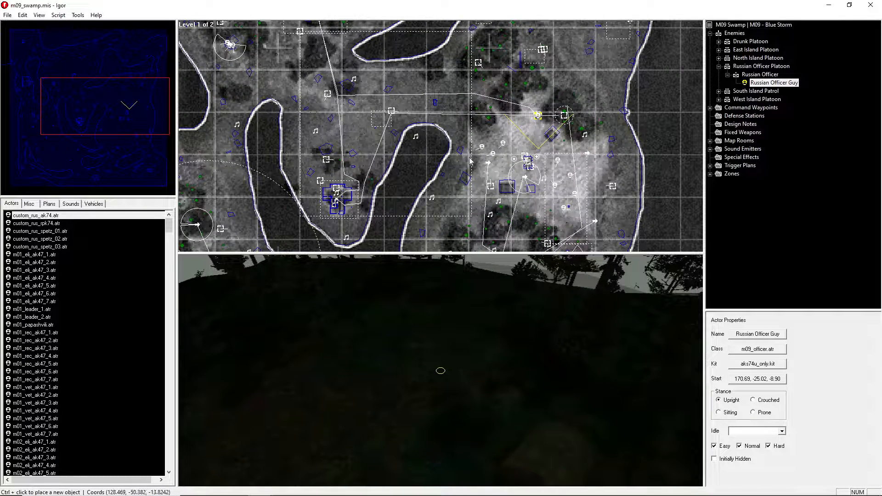
mouse_move(480, 155)
right_down()
mouse_move(488, 172)
mouse_move(473, 157)
right_up()
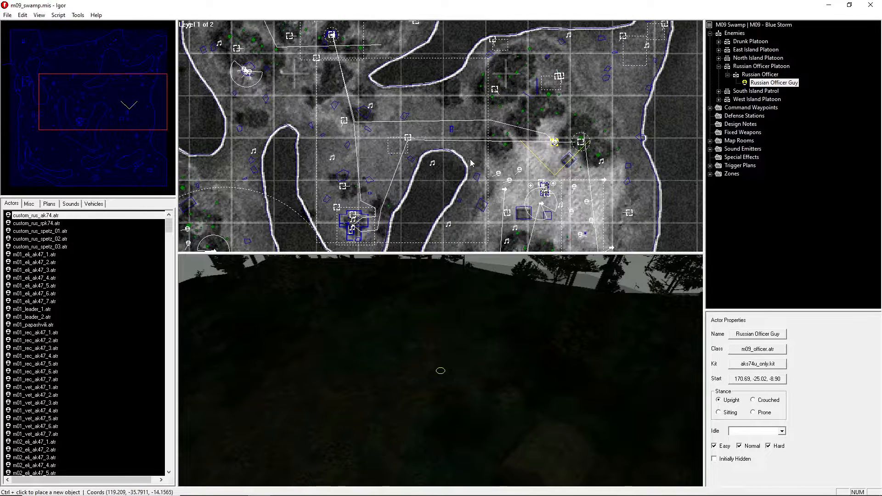
click(10, 15)
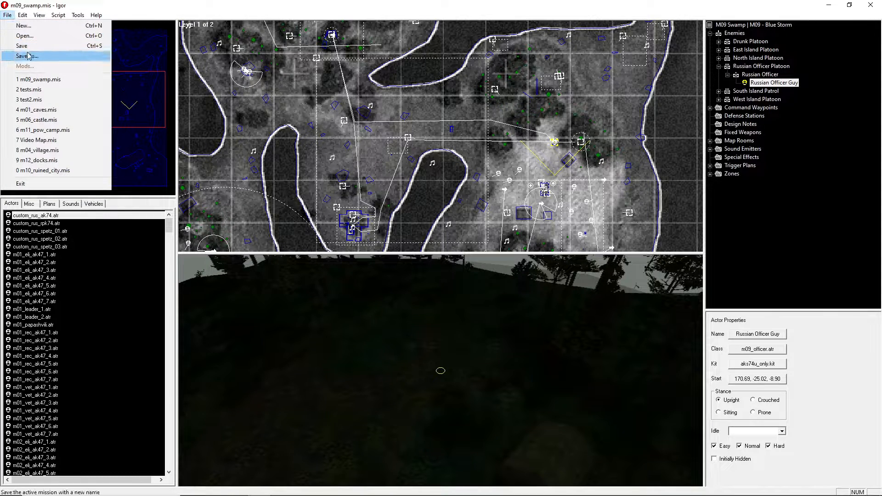
click(23, 36)
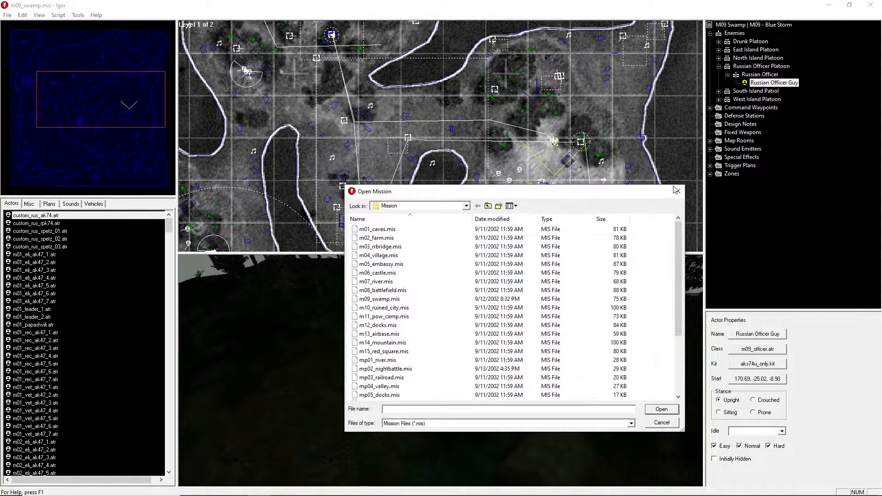
click(679, 192)
Reopen the recent mission tests.mis
click(8, 15)
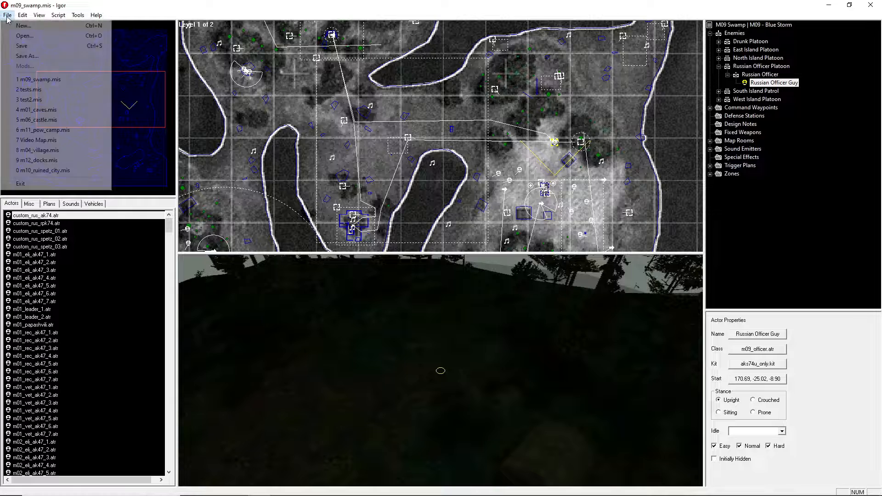
click(89, 89)
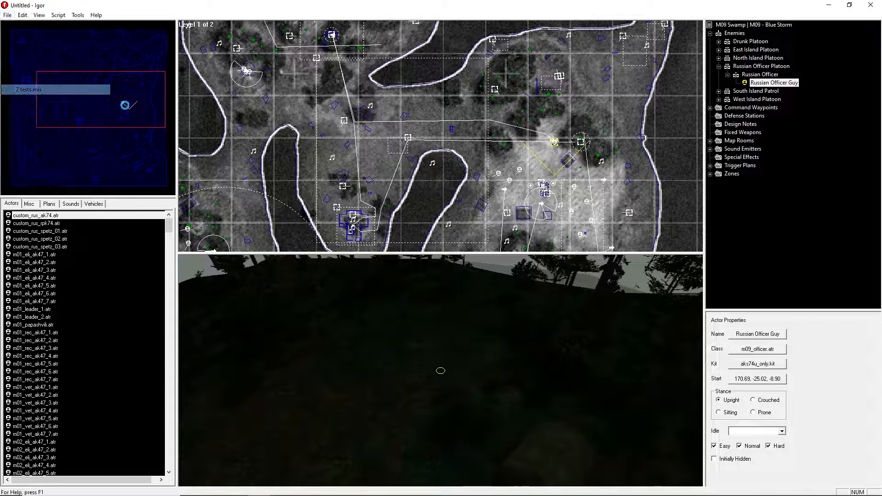
Examine the route on the map from the actors northwest of the bridge down the road to the southeastern zone
scroll(458, 188, up, 2)
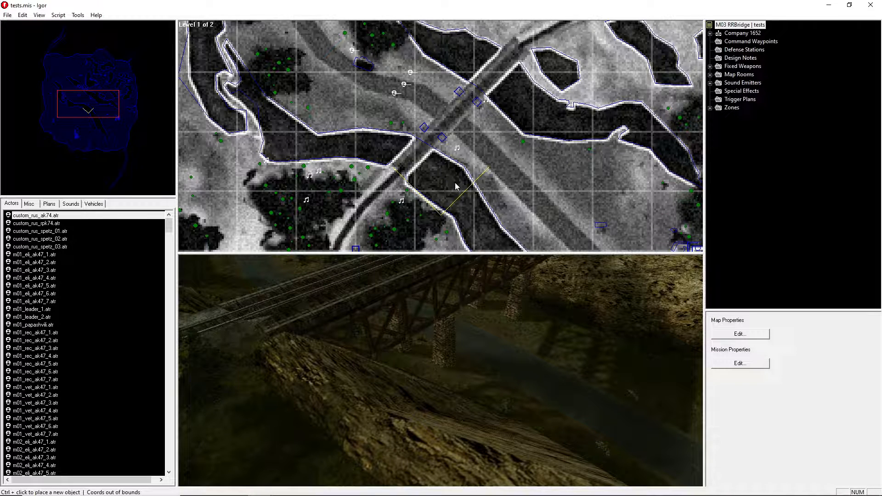
right_drag(493, 185, 394, 132)
right_drag(460, 148, 399, 66)
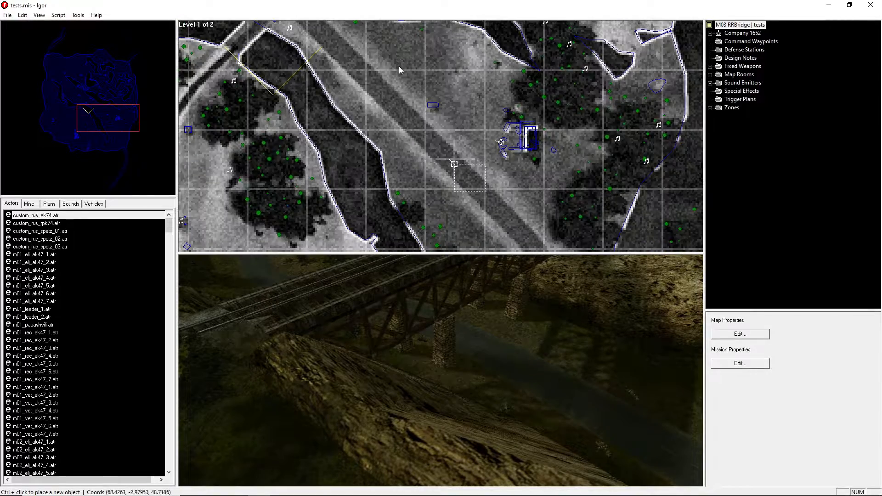
right_drag(423, 109, 429, 45)
right_drag(440, 94, 454, 317)
mouse_move(492, 118)
right_down()
mouse_move(503, 87)
mouse_move(487, 115)
right_up()
right_drag(511, 307, 504, 146)
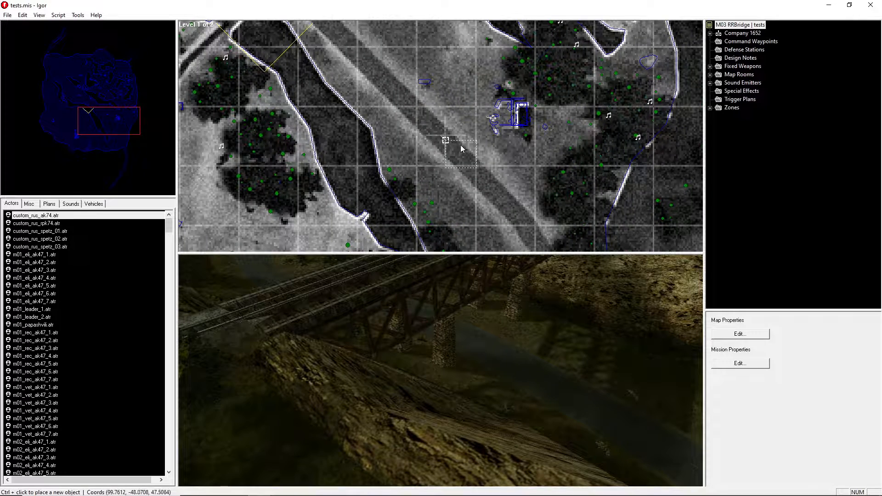
right_drag(328, 60, 479, 204)
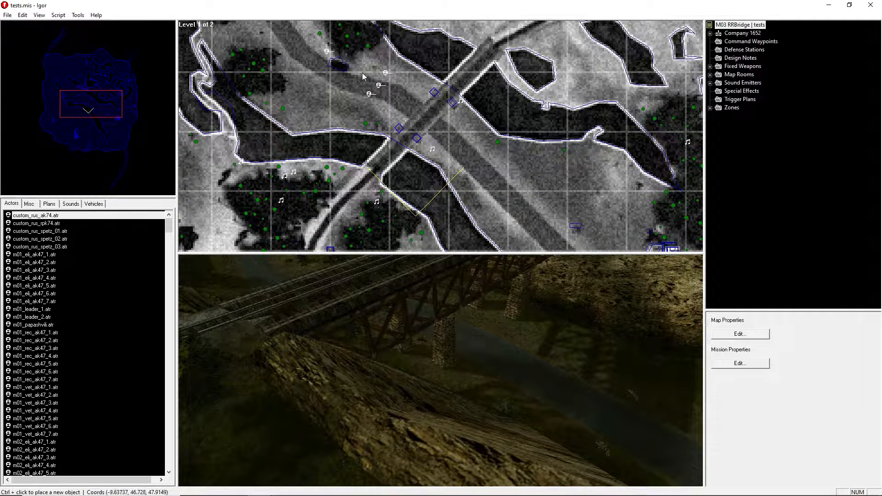
right_drag(502, 194, 435, 110)
right_drag(504, 189, 455, 136)
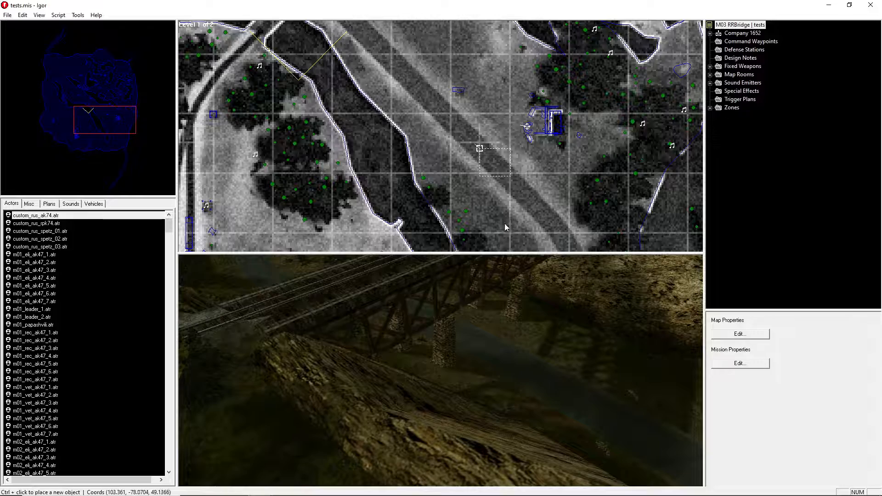
scroll(504, 223, down, 3)
right_drag(498, 51, 524, 233)
right_drag(579, 41, 561, 32)
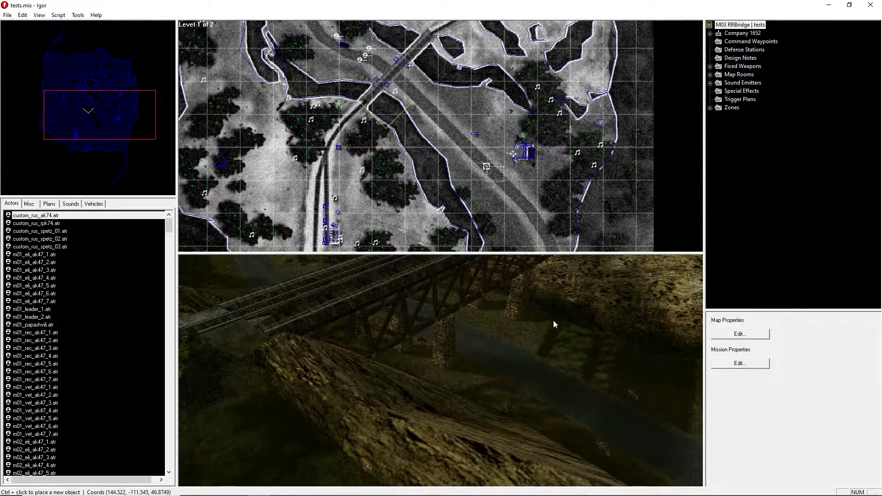
scroll(481, 197, up, 3)
right_drag(482, 197, 479, 125)
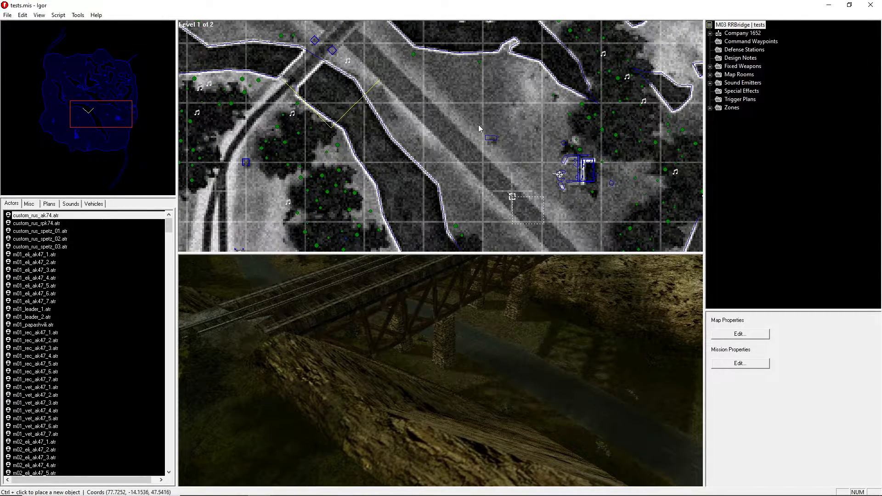
Review the trigger and responses of the mission script's "Obj check" block
click(57, 15)
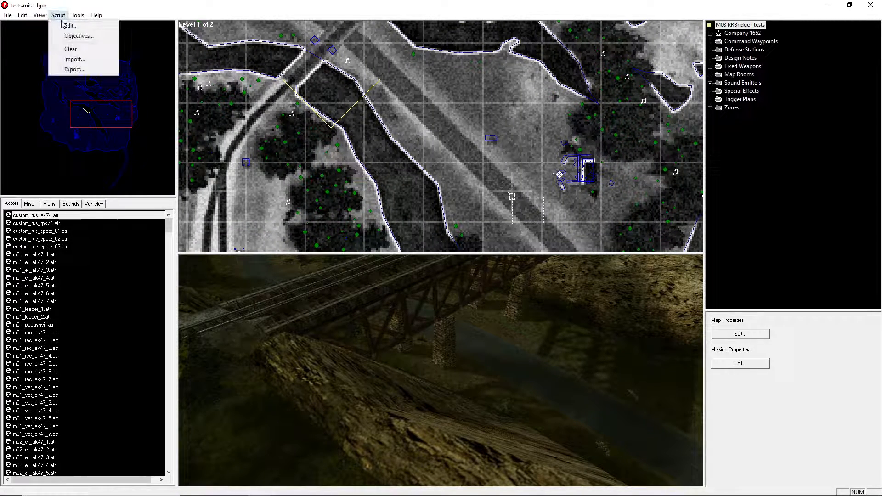
click(68, 25)
click(496, 211)
click(529, 203)
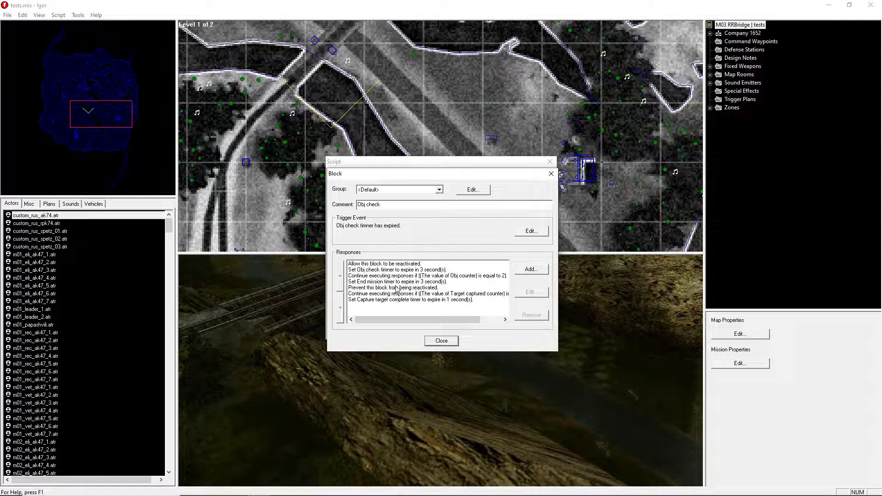
click(397, 282)
drag(443, 319, 464, 320)
drag(395, 322, 373, 316)
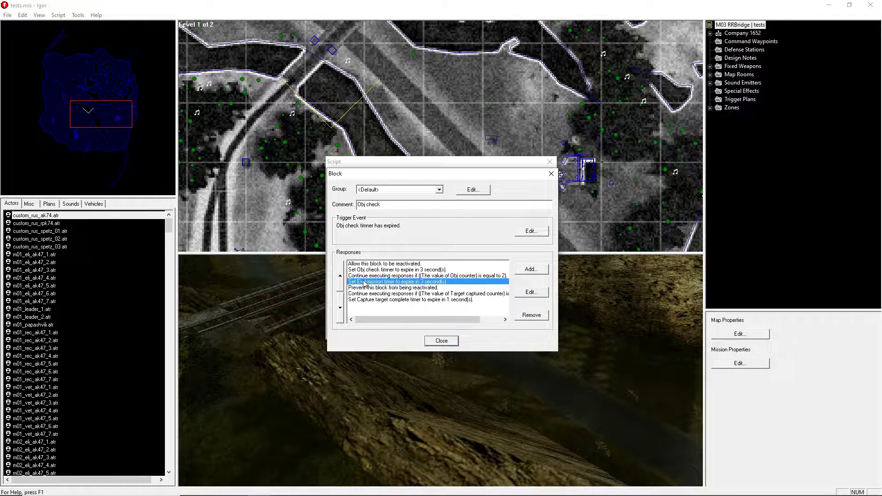
click(442, 341)
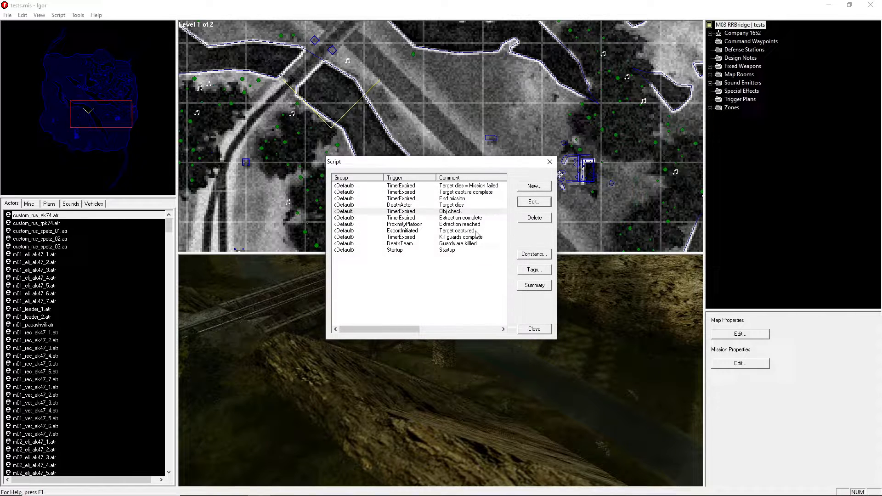
Review the triggers and responses of the "End mission" and "Target captured" script blocks
click(455, 199)
click(533, 202)
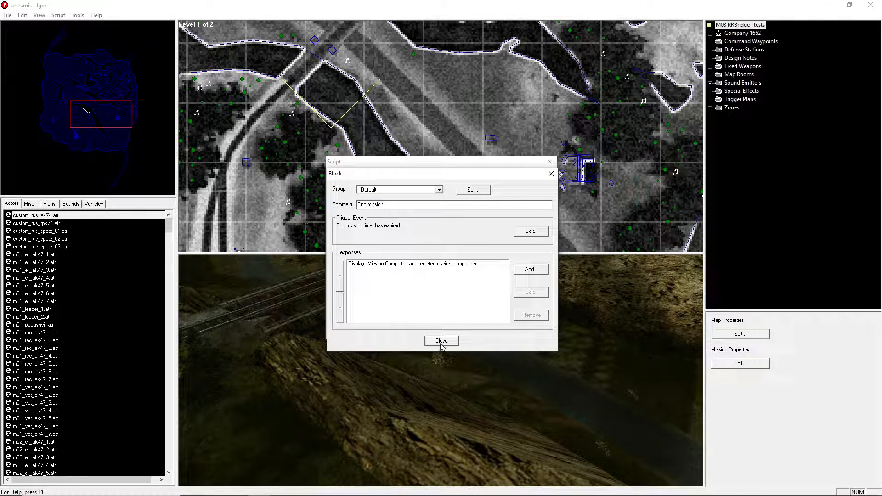
click(441, 343)
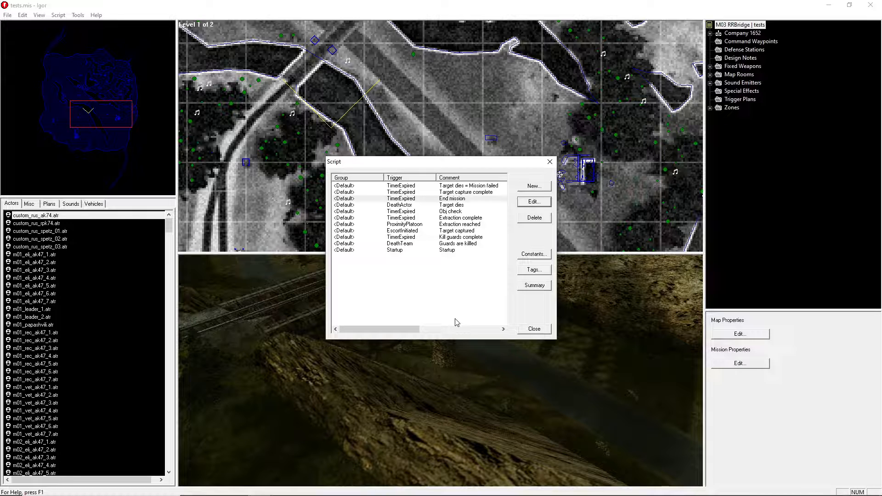
click(459, 231)
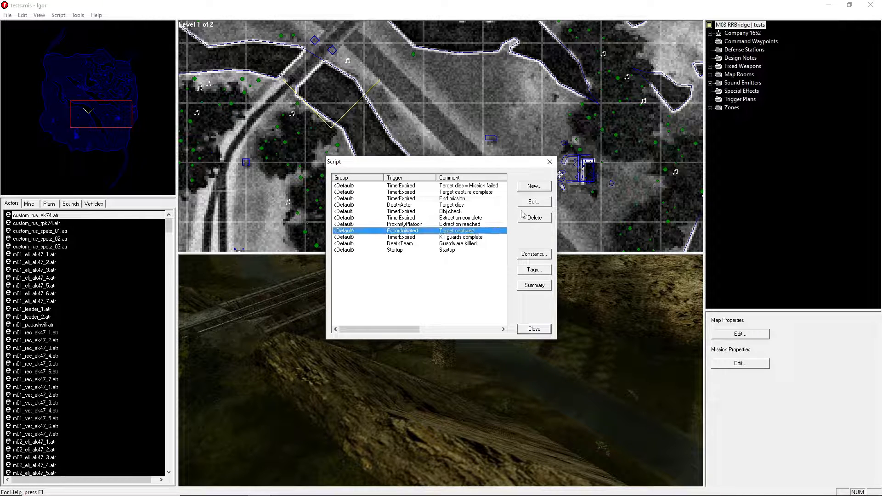
click(532, 202)
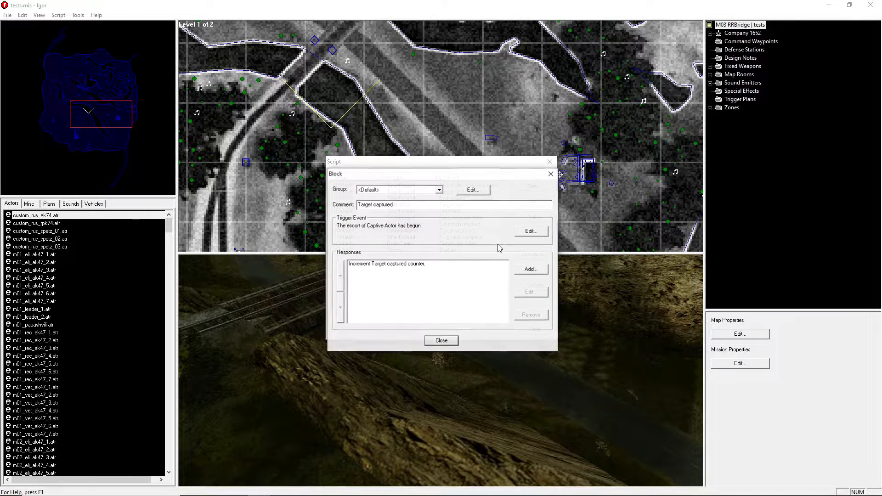
click(367, 266)
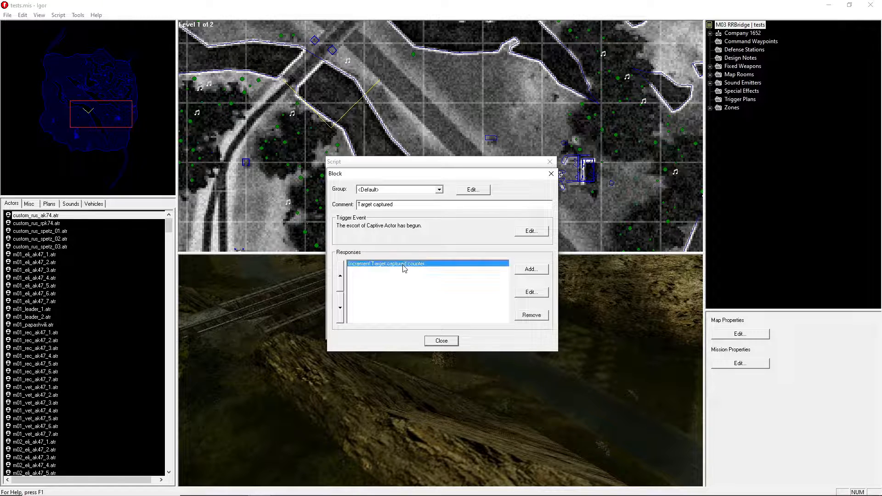
click(441, 341)
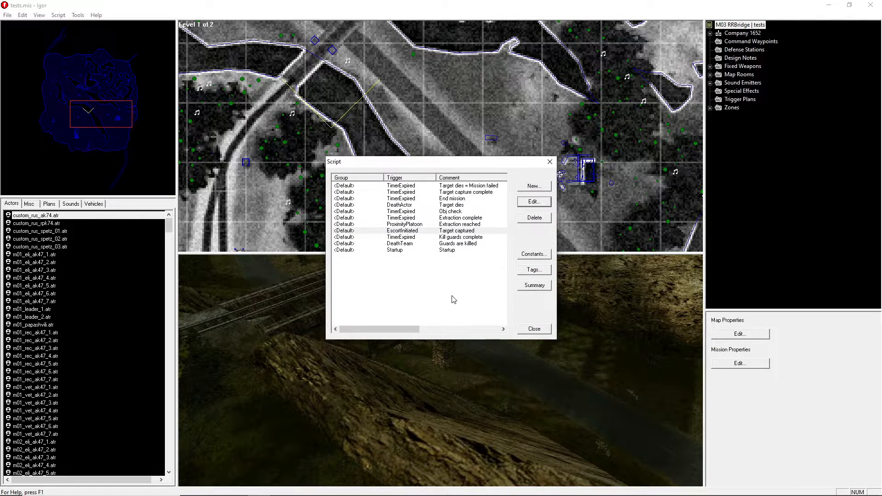
Review the trigger and response of the "Target dies = Mission failed" script block
click(481, 186)
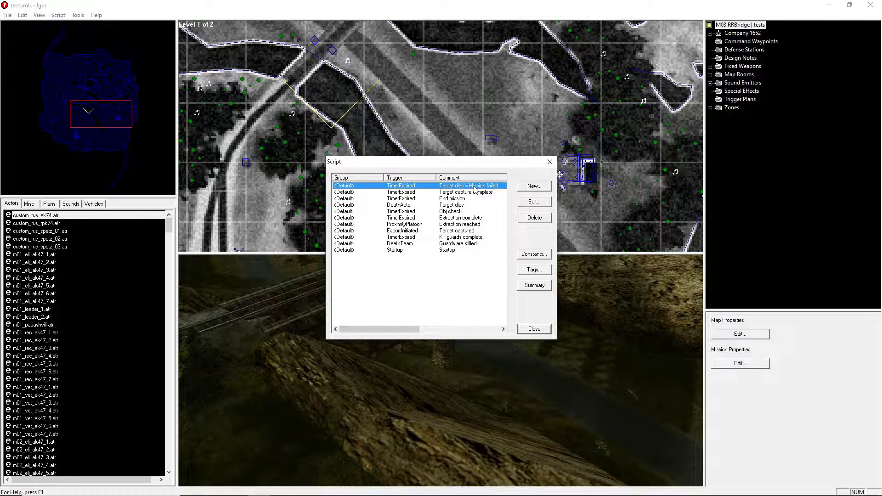
click(530, 202)
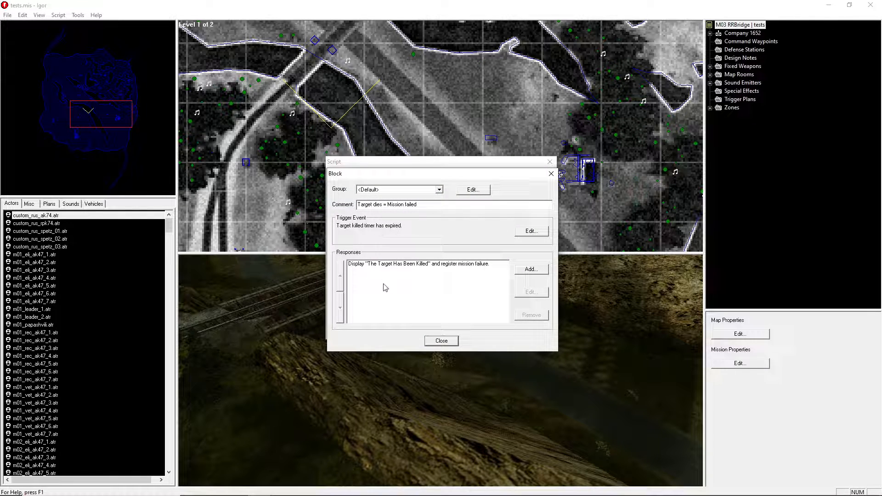
click(407, 270)
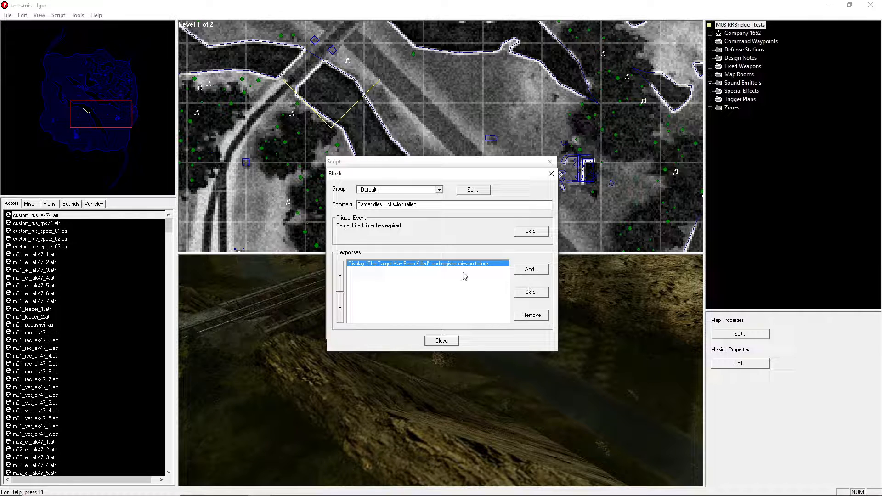
click(441, 340)
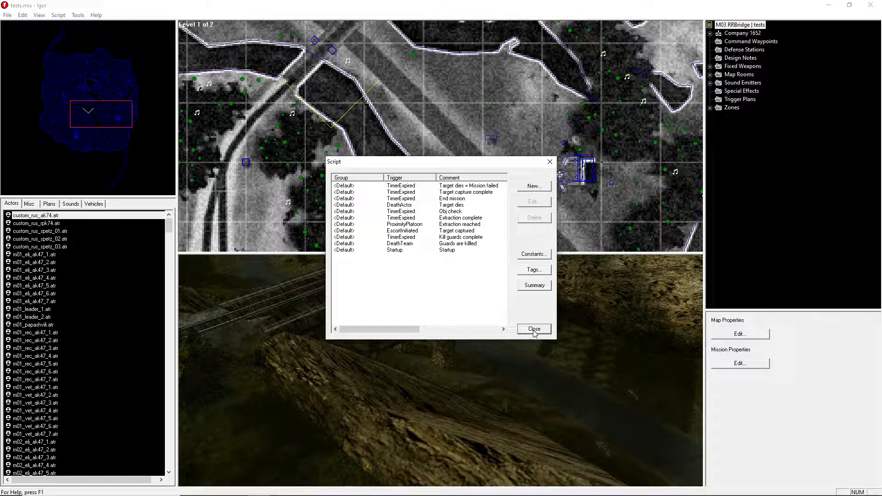
Review the trigger and each response of the "Target dies" script block
click(458, 205)
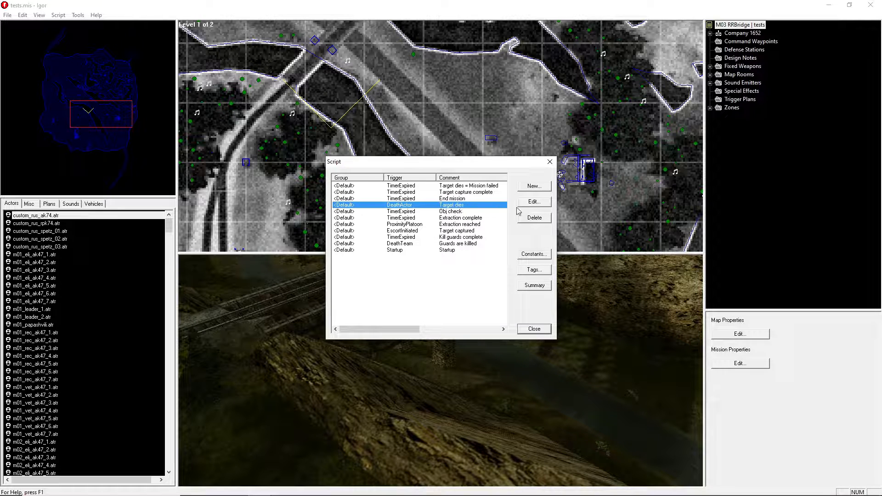
click(531, 202)
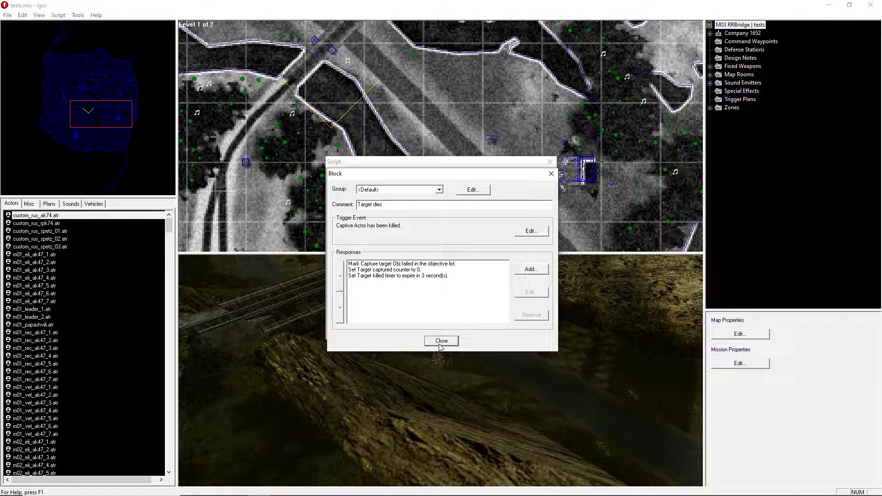
click(408, 264)
click(404, 270)
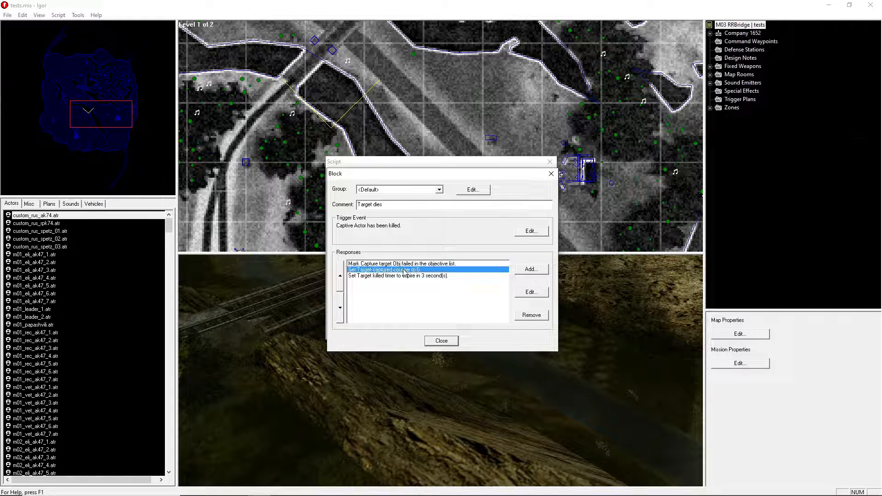
click(412, 265)
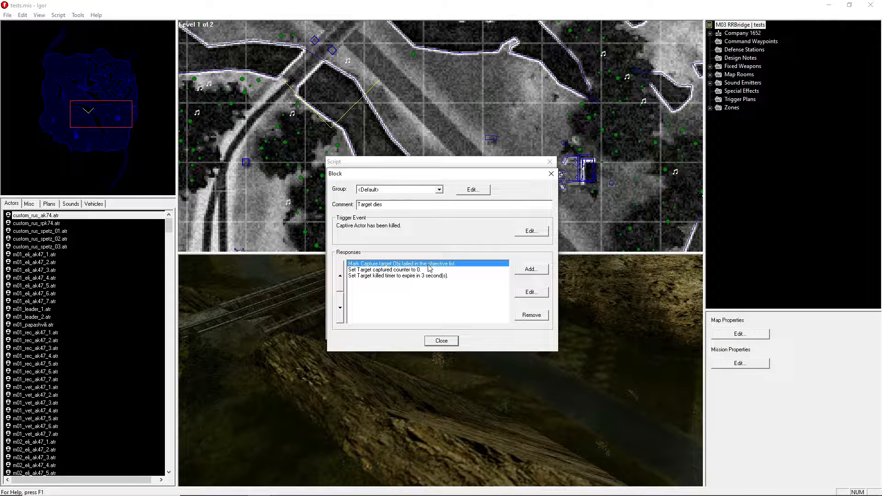
click(431, 270)
click(441, 341)
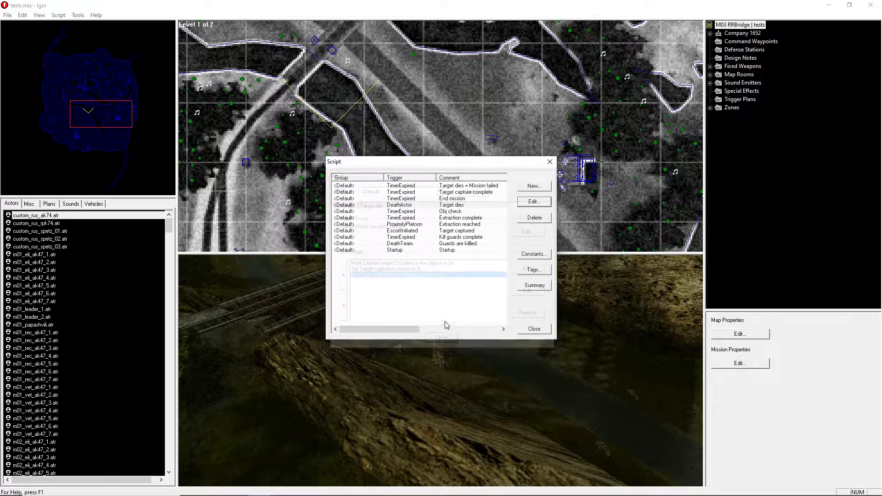
Compare the "Target dies" block with the "Target dies = Mission failed" block, tracing how the two are linked
click(468, 186)
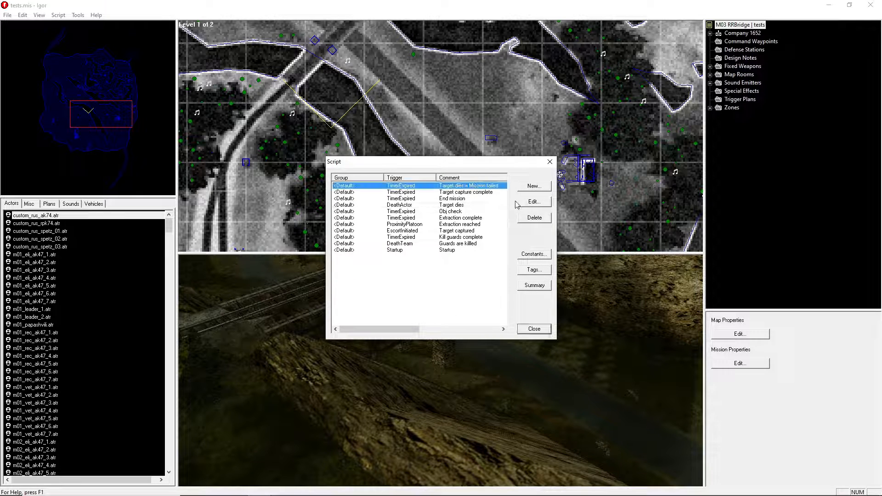
click(534, 201)
click(381, 265)
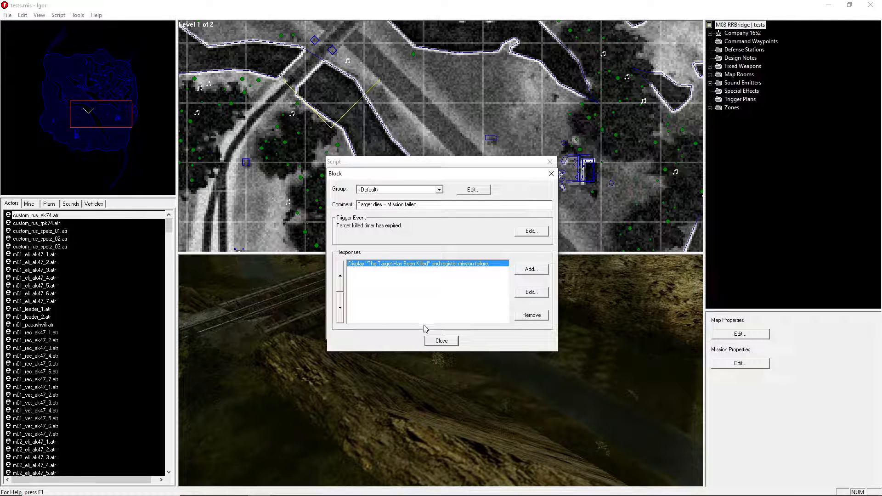
click(440, 340)
click(464, 205)
click(534, 201)
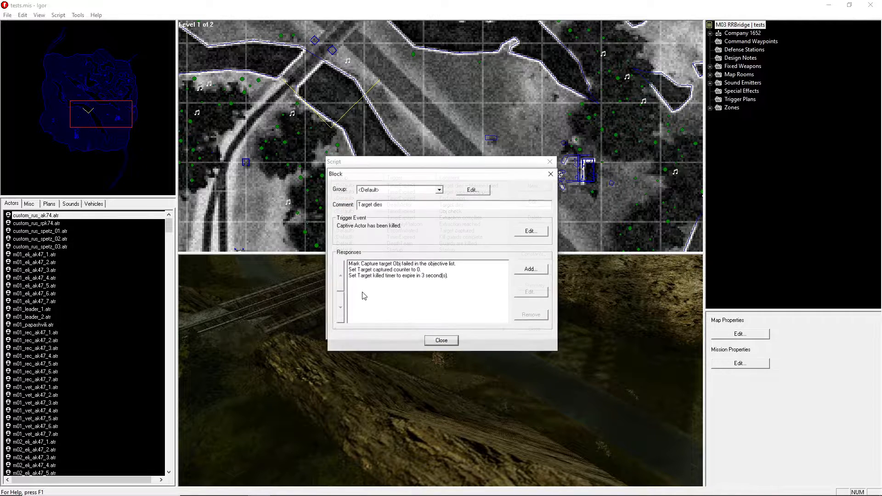
click(400, 264)
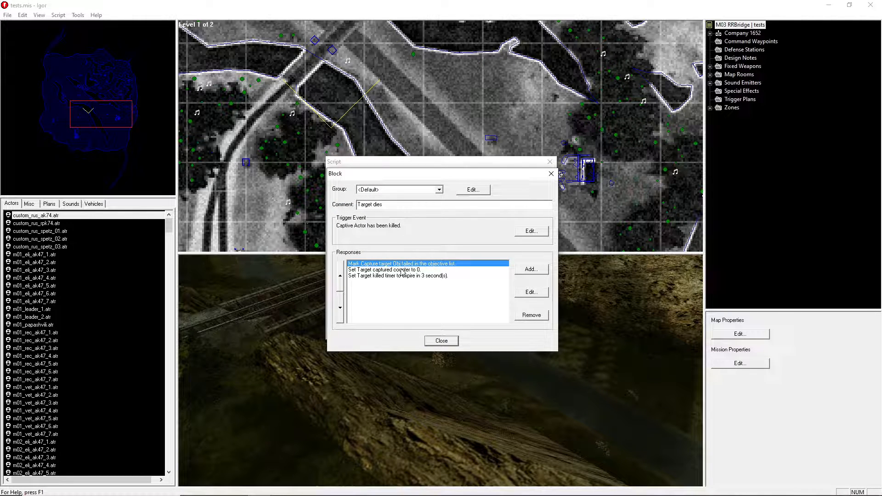
click(427, 276)
click(441, 340)
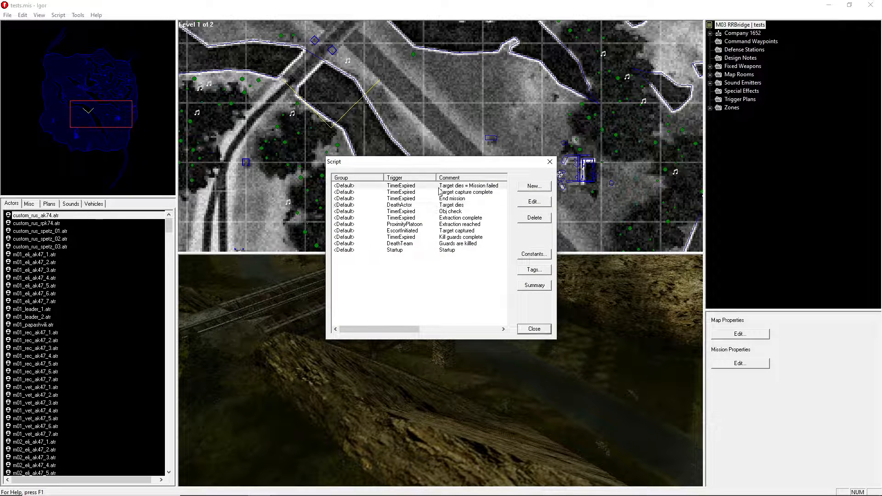
click(541, 203)
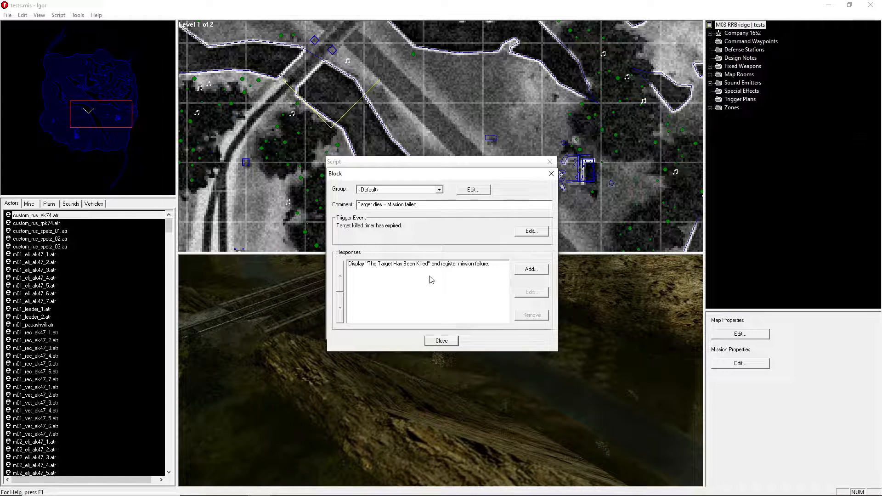
click(442, 340)
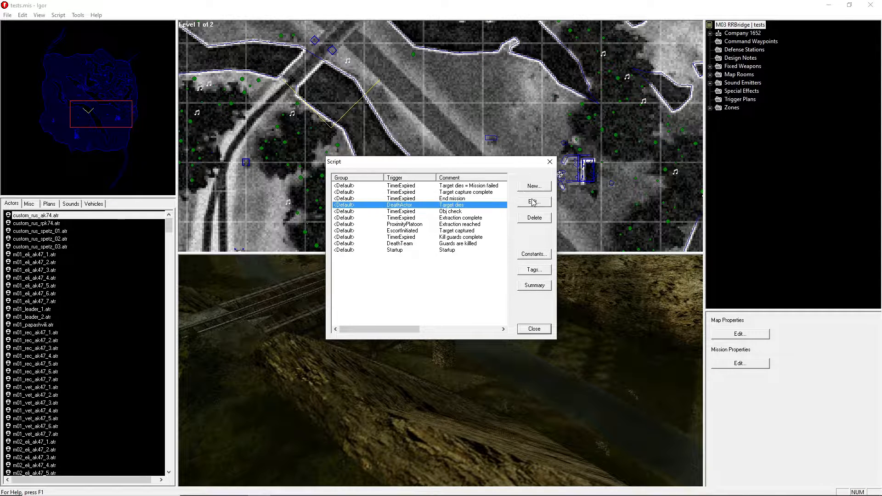
double_click(451, 205)
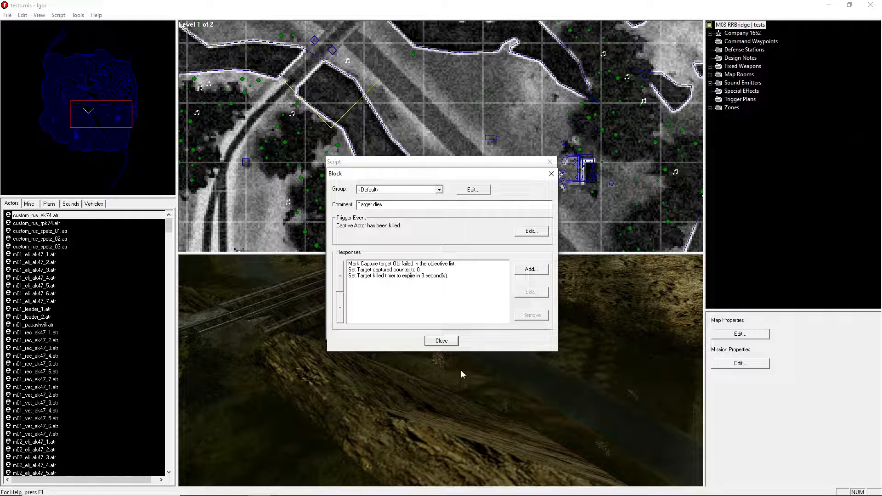
click(441, 340)
key(Down)
key(Down)
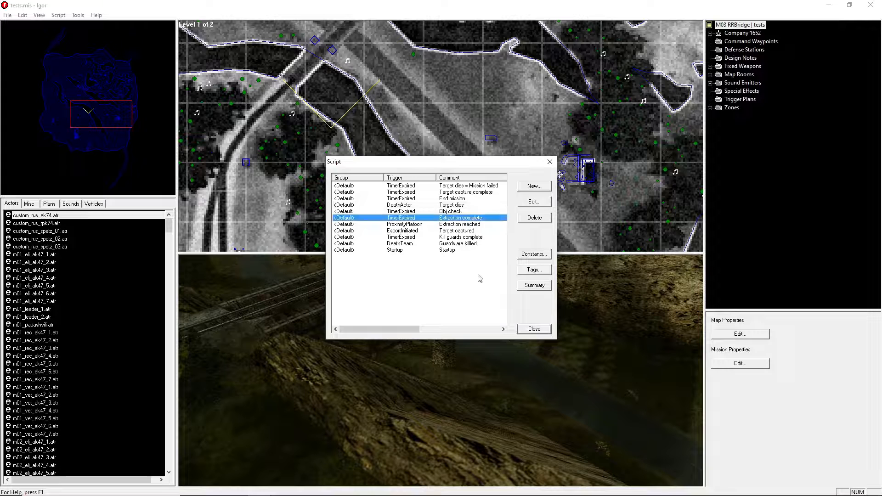
click(479, 278)
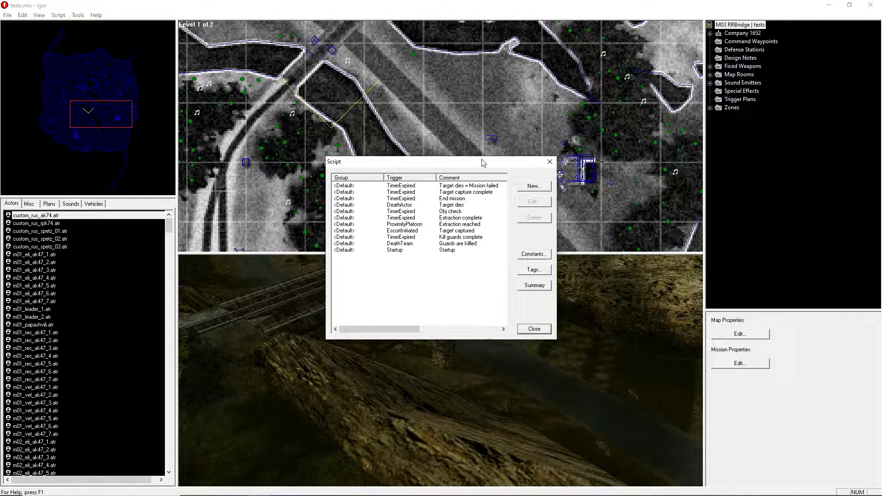
click(460, 77)
Create a new script block in the default group with the comment "Target stays in zone"
click(532, 189)
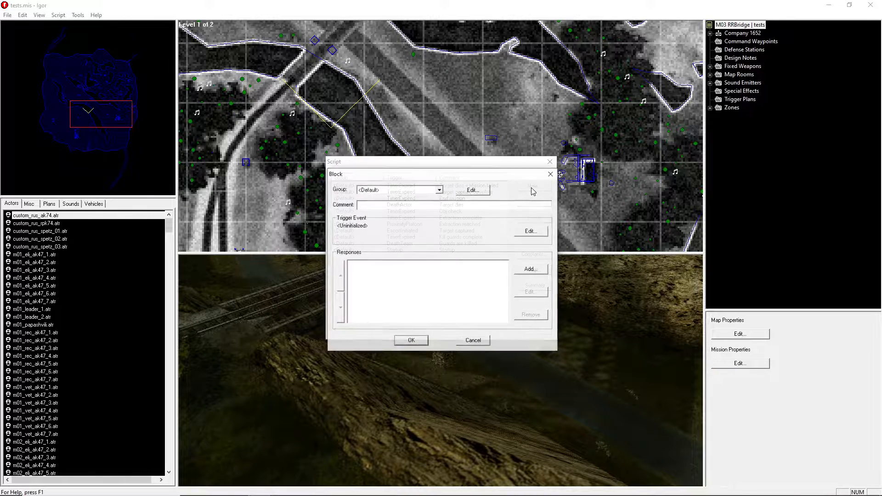
click(391, 204)
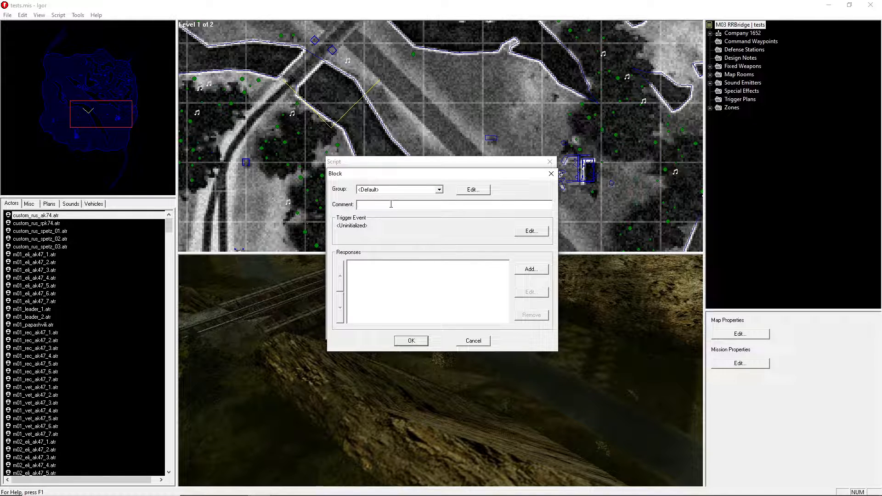
text(Target)
text(stays in zone)
Set the block's trigger event to ProximityActor, with Captive Actor within 10 meters of the Insertion/Extraction Zone
click(532, 230)
click(398, 203)
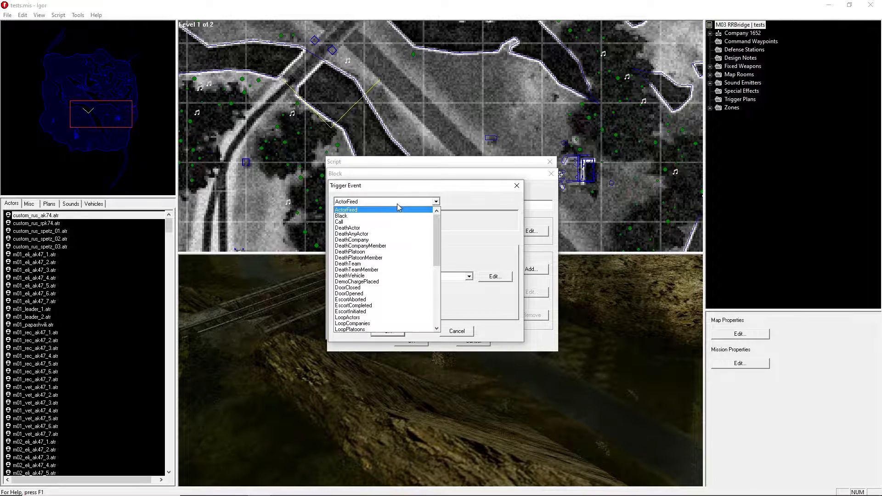
drag(439, 226, 438, 298)
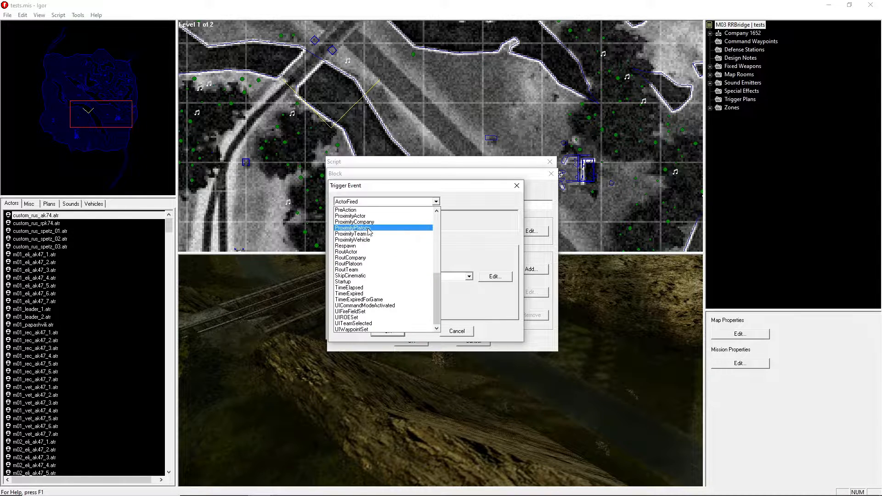
click(363, 216)
click(394, 277)
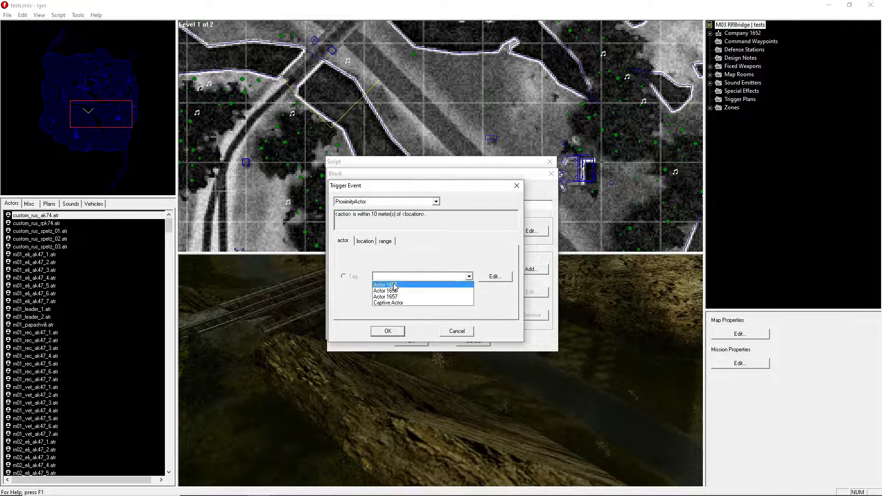
click(389, 303)
click(366, 241)
click(393, 277)
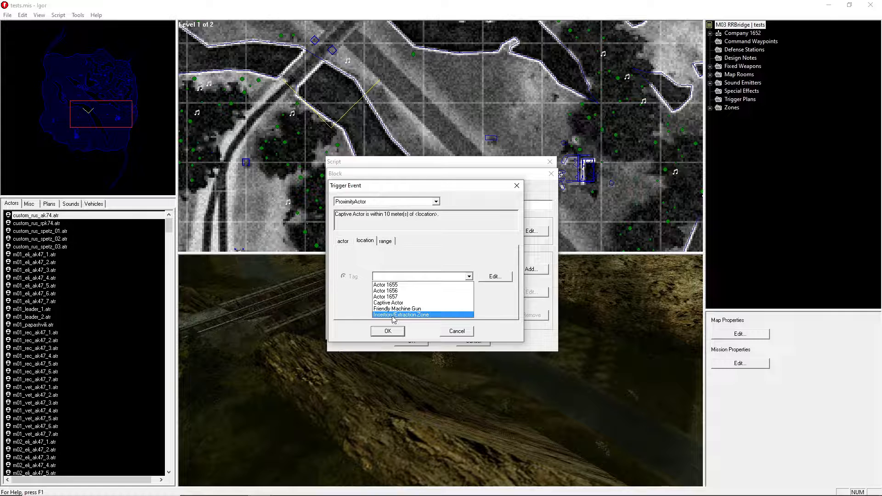
click(393, 317)
click(388, 332)
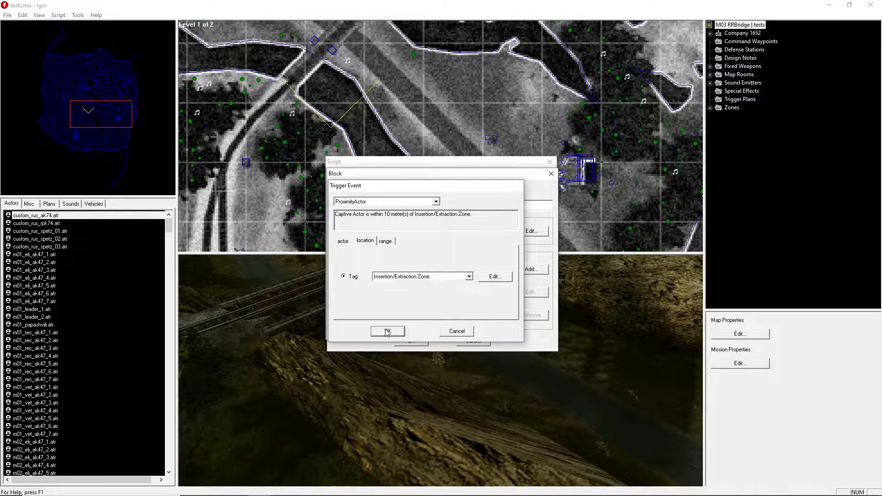
Add a PanicActor response that forces Captive Actor to flee, and accept the "Target stays in zone" block
click(531, 269)
click(365, 202)
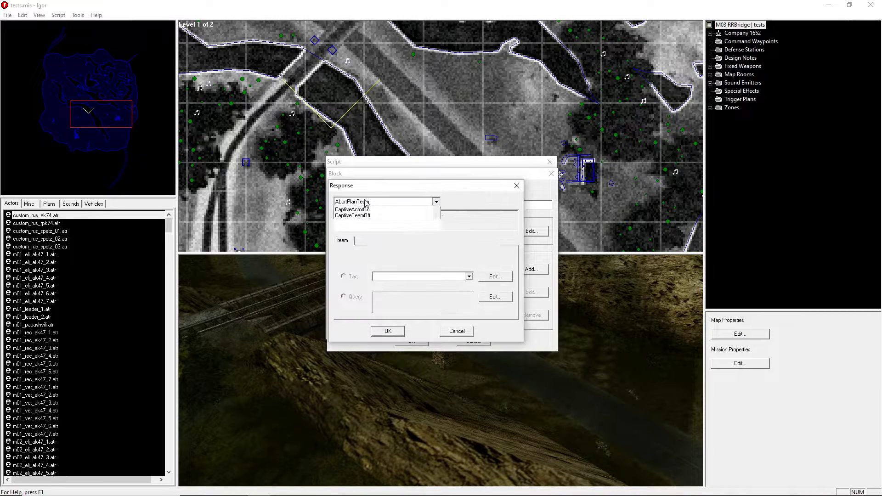
drag(436, 220, 430, 285)
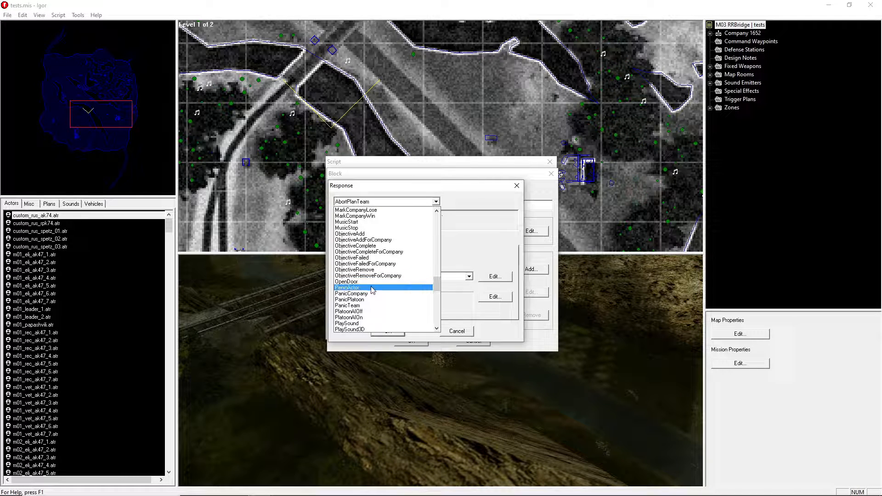
click(372, 288)
click(389, 277)
click(390, 307)
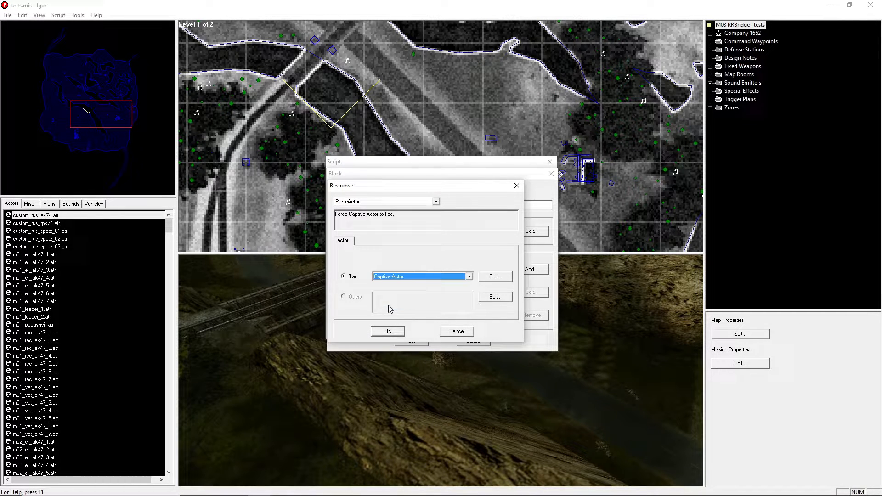
click(388, 331)
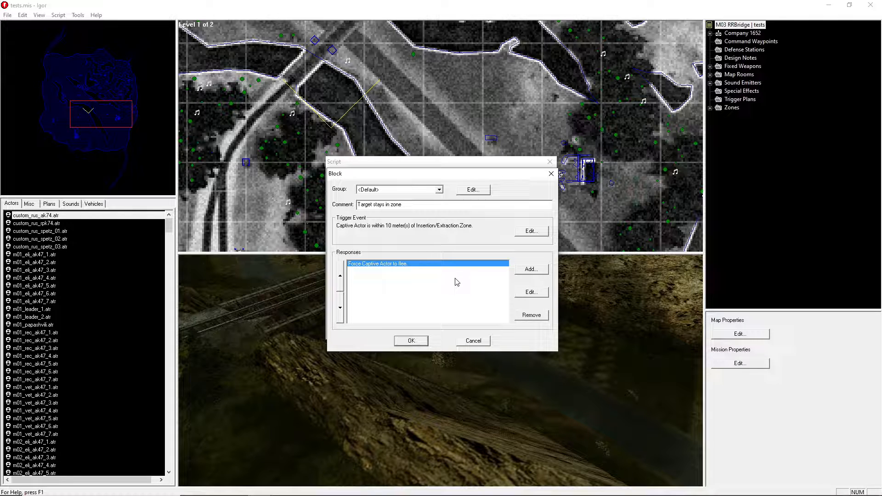
click(411, 341)
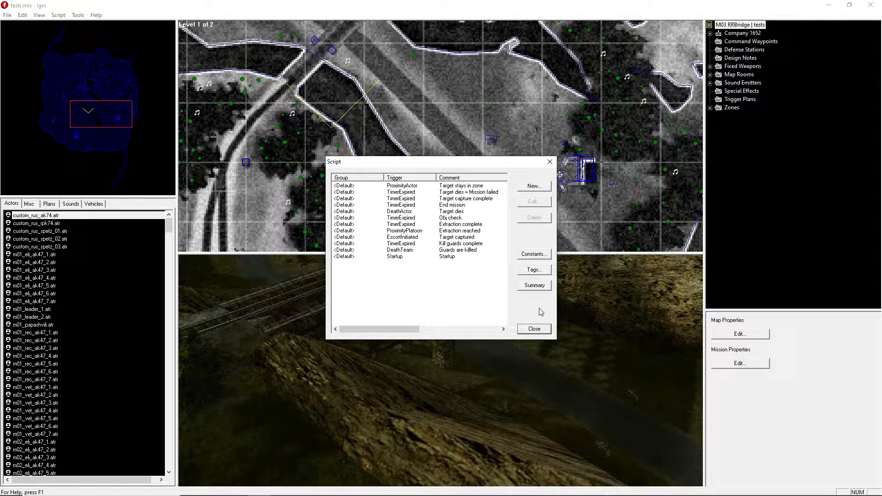
Close the script and save the mission
click(534, 329)
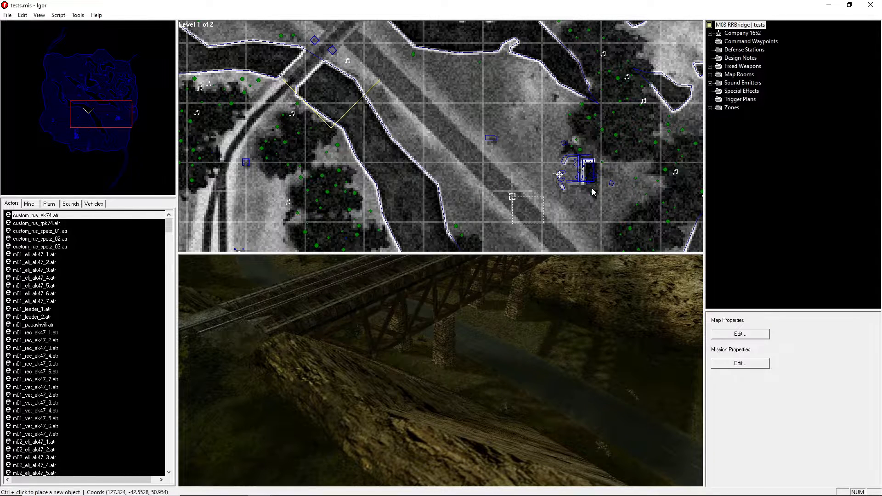
click(7, 15)
click(20, 45)
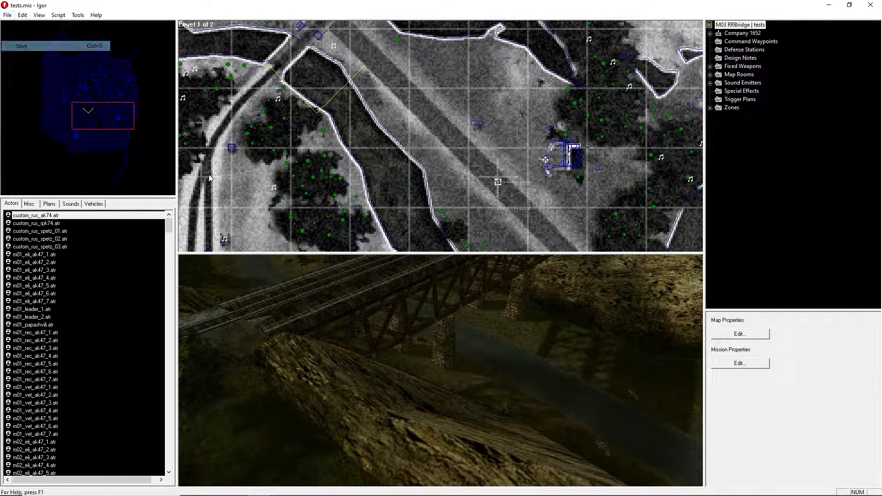
Examine the map around the bridge and the building east of the tracks to find a spot for another objective
scroll(523, 133, down, 5)
right_drag(529, 132, 530, 301)
right_drag(521, 167, 520, 137)
scroll(520, 139, up, 5)
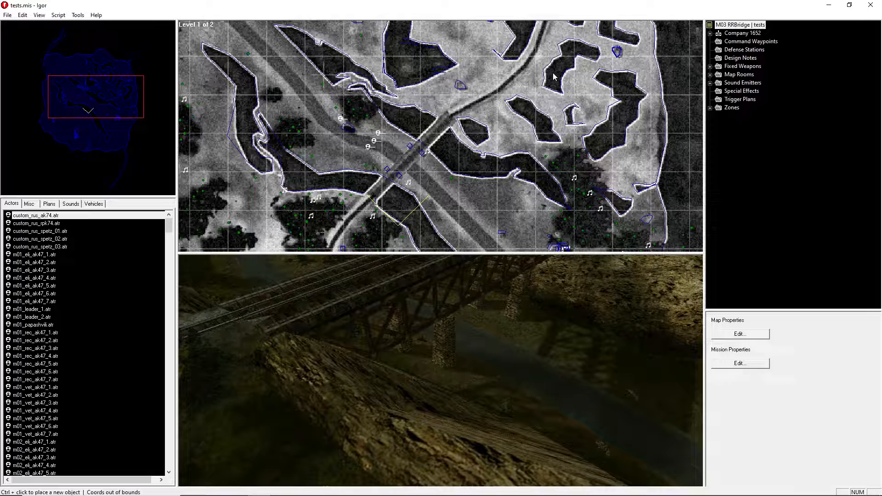
right_drag(572, 86, 542, 143)
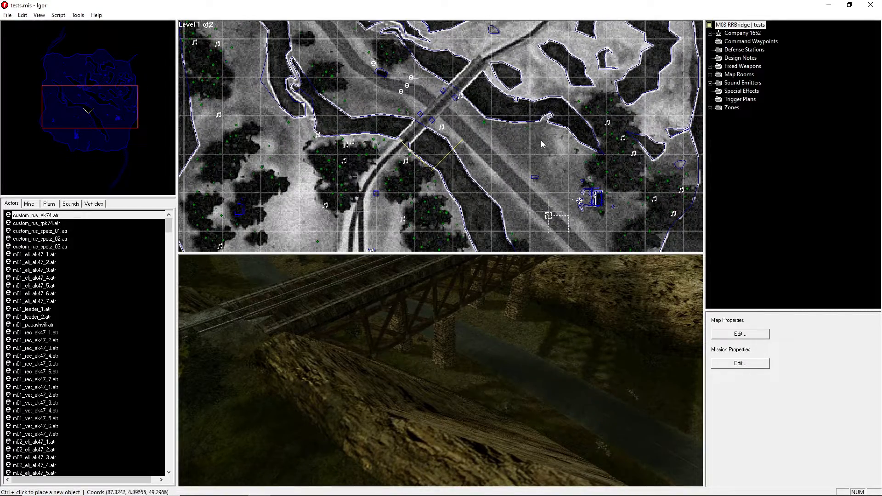
scroll(541, 134, down, 3)
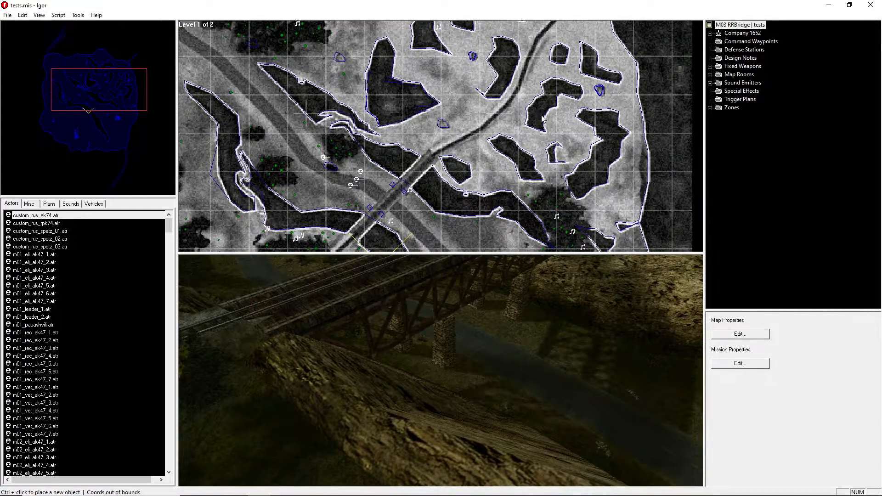
scroll(491, 191, down, 1)
right_drag(527, 120, 518, 191)
scroll(517, 191, up, 3)
right_drag(403, 26, 552, 184)
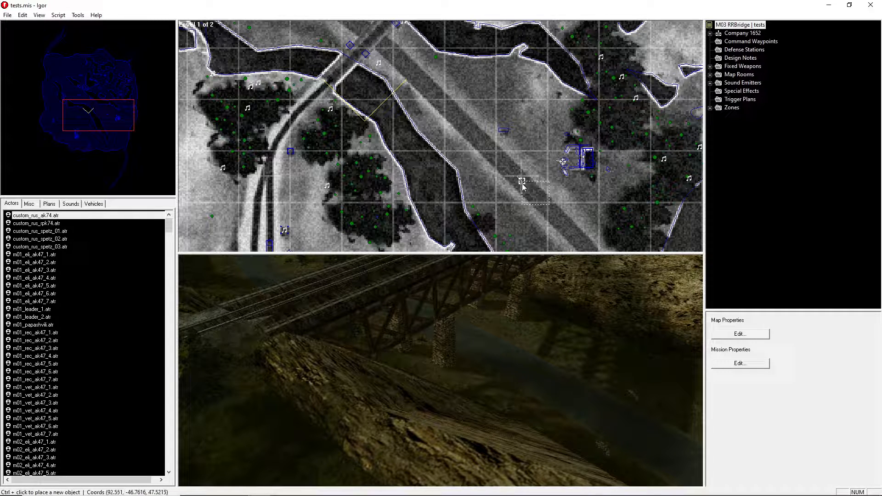
key(minus)
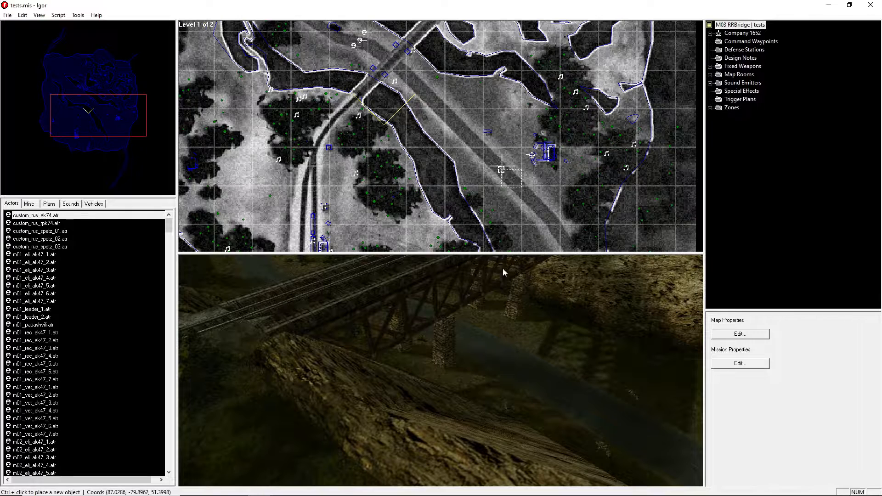
key(Up)
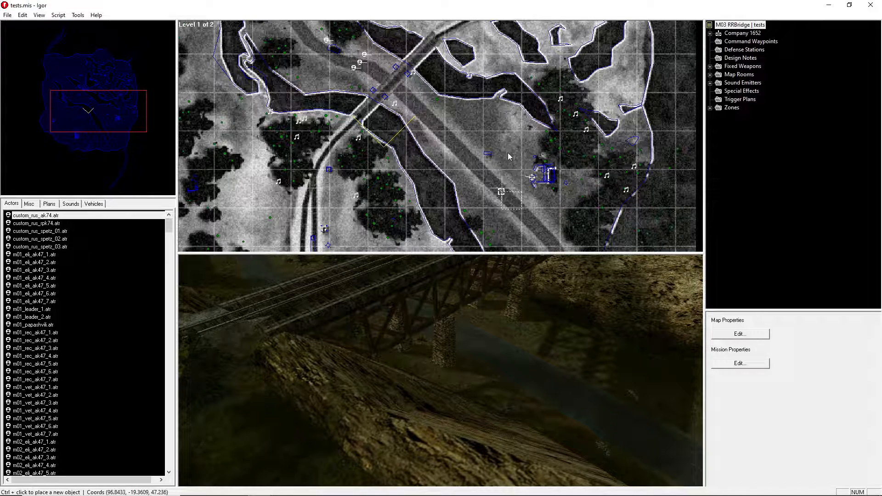
right_drag(515, 161, 495, 147)
scroll(583, 150, up, 3)
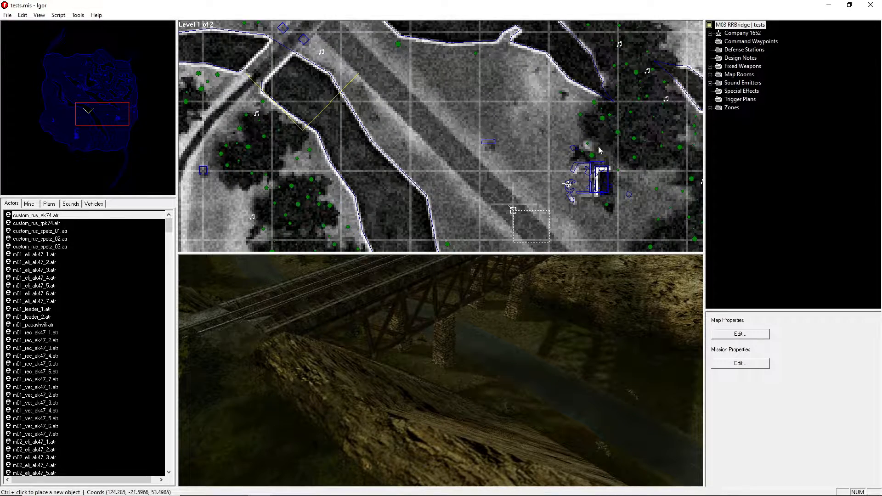
scroll(600, 151, up, 7)
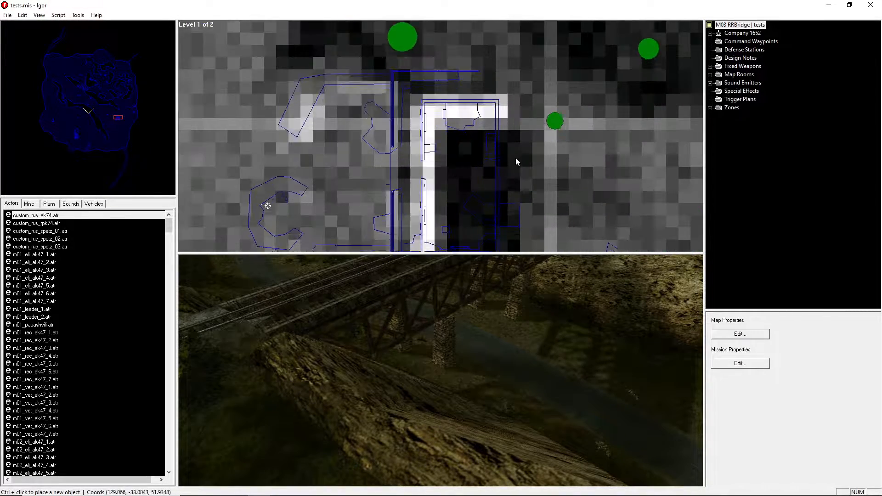
right_drag(515, 158, 516, 166)
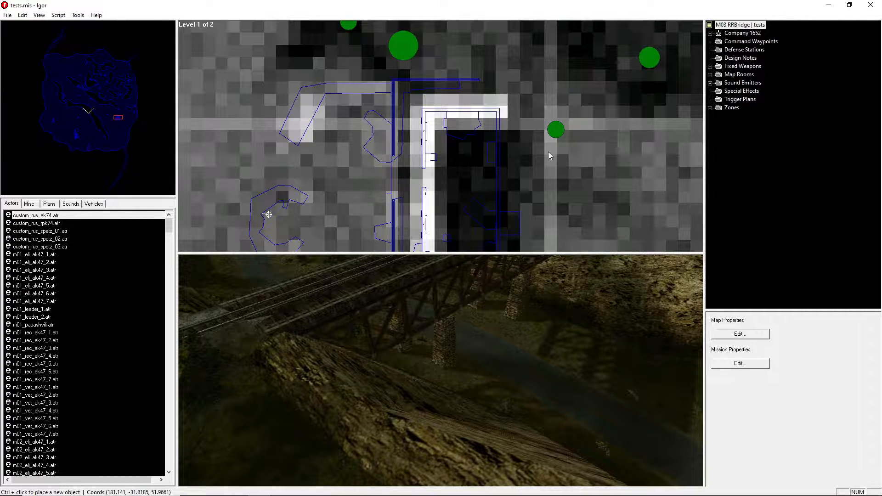
click(59, 15)
click(62, 25)
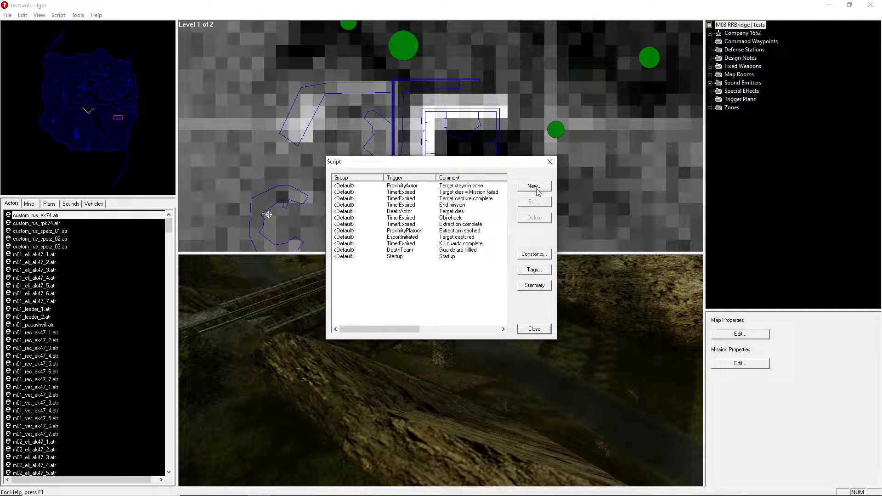
click(543, 332)
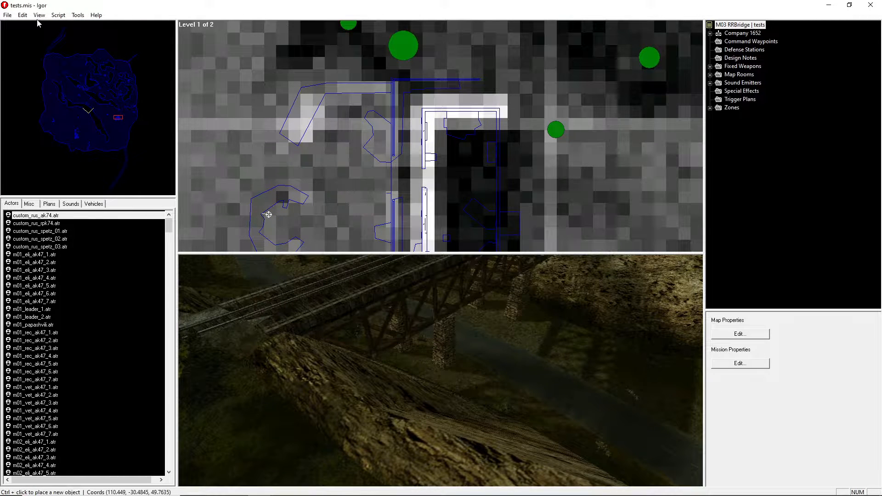
Create a new mission objective and name its tag "Secure documents Obj"
click(58, 15)
click(64, 37)
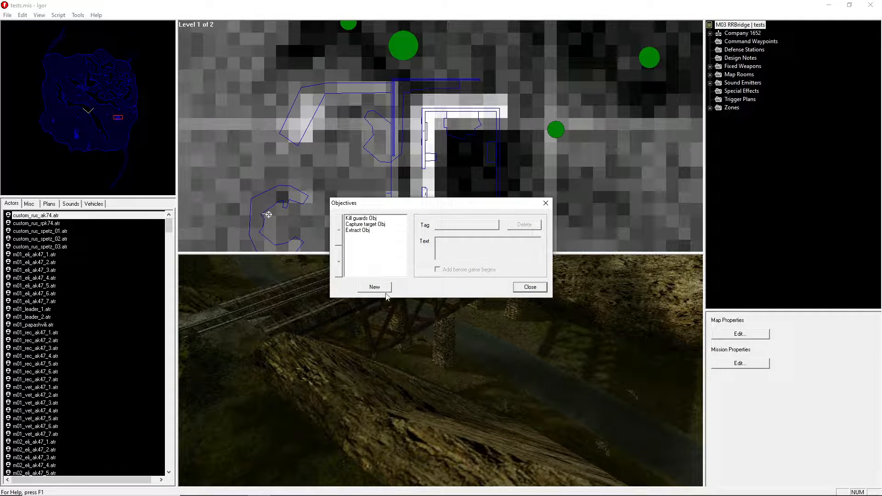
click(385, 289)
click(473, 226)
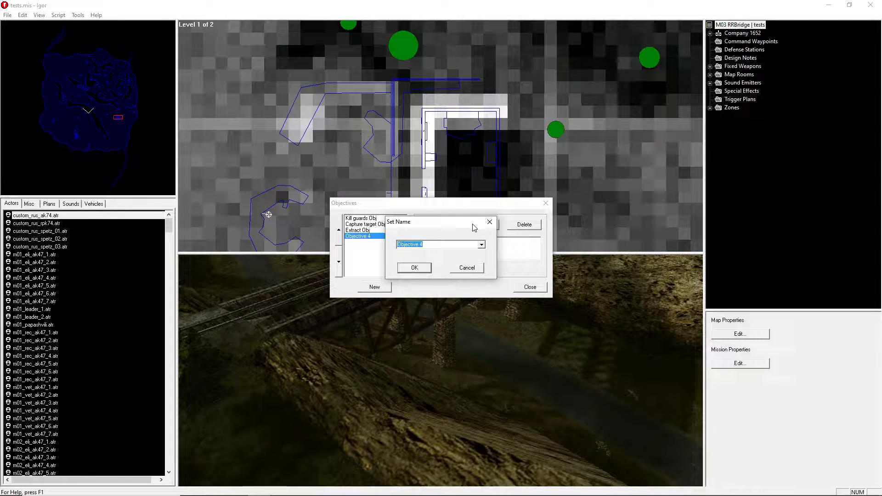
text(Secure doc)
key(BackSpace)
key(BackSpace)
text(ents Obj)
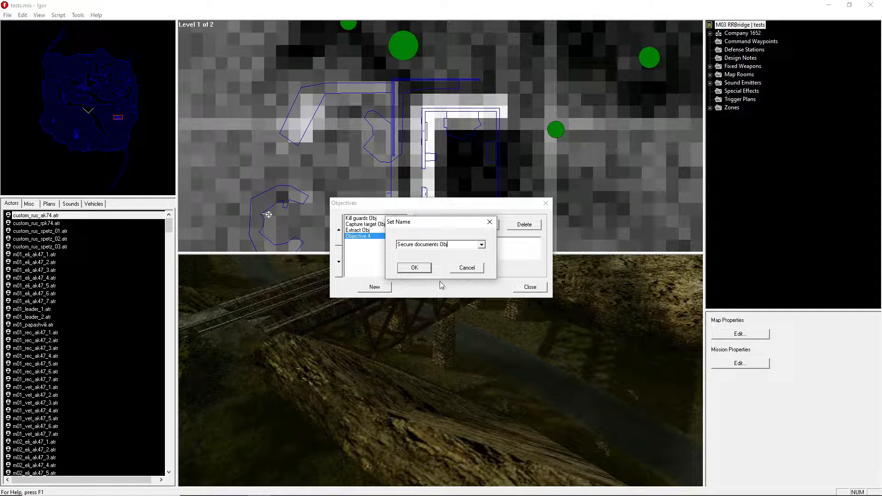
click(414, 268)
Set the new objective's text to "Secure Documents" and close the objectives list
drag(472, 247, 436, 242)
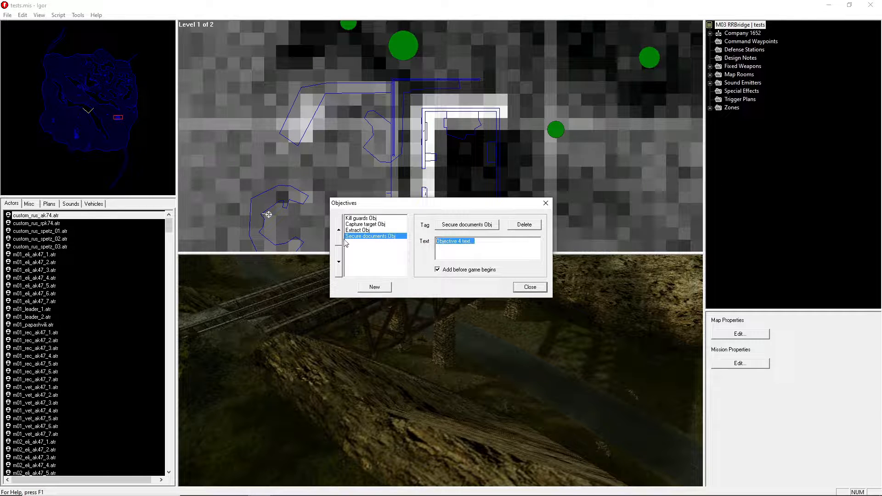
text(Secure Documents)
click(529, 287)
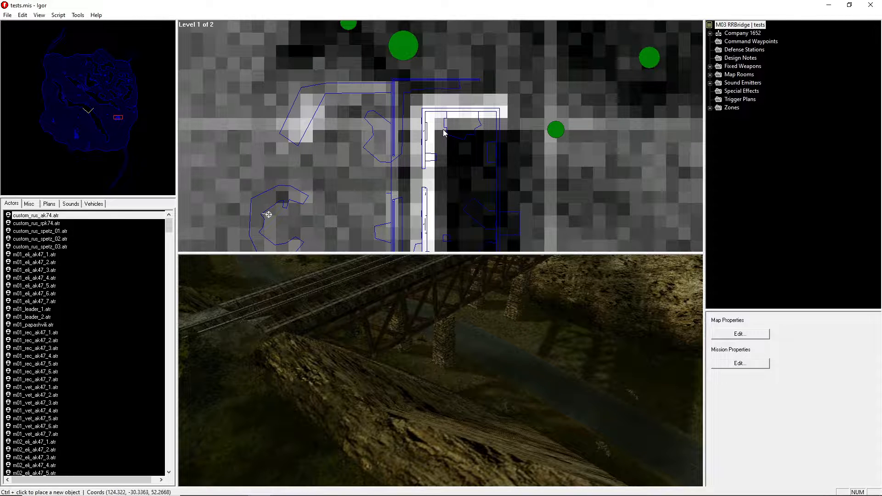
Draw a rectangular zone over the north end of the building beside the machine gun, fitting its corners to the walls
right_drag(279, 92, 258, 107)
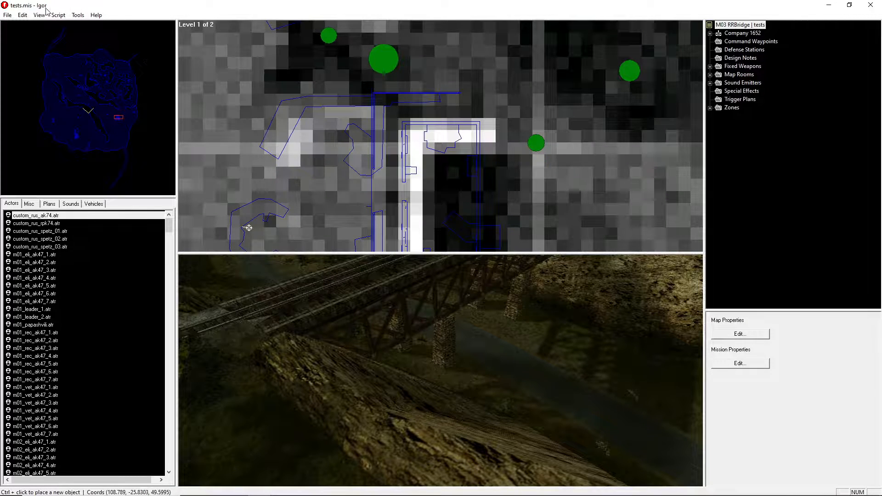
right_drag(426, 109, 418, 85)
click(59, 15)
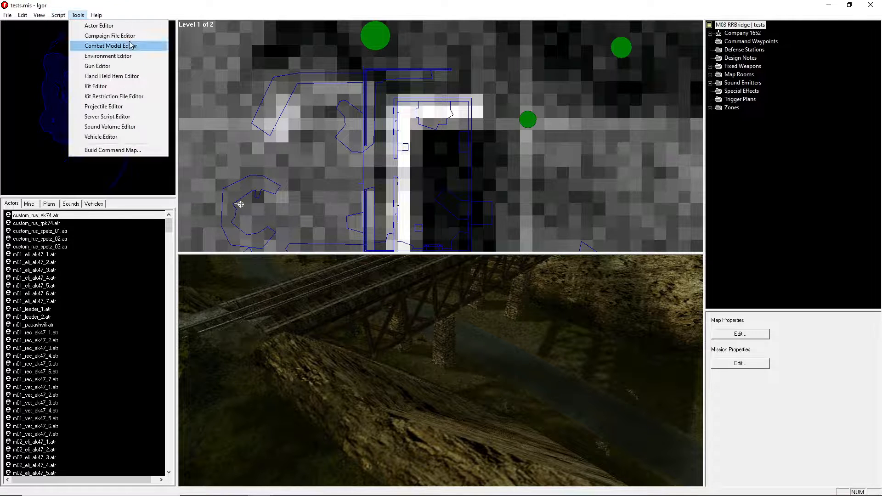
click(404, 105)
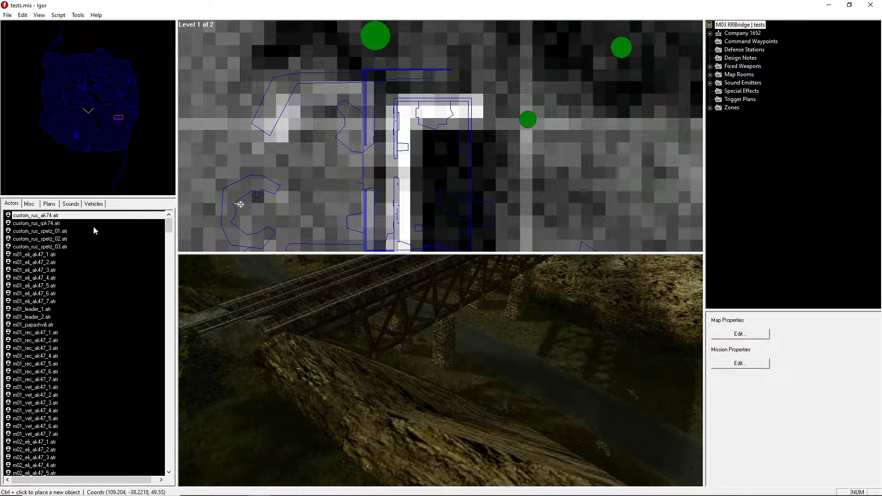
click(30, 204)
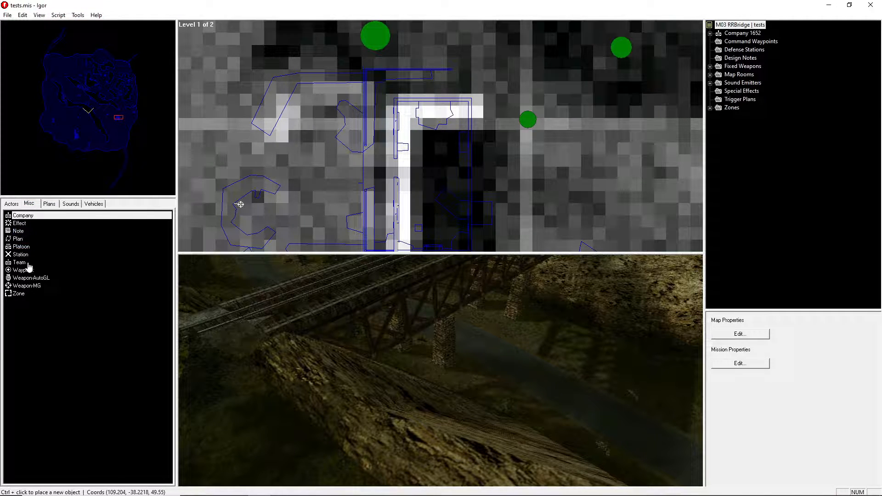
click(19, 293)
ctrl+drag(401, 107, 466, 136)
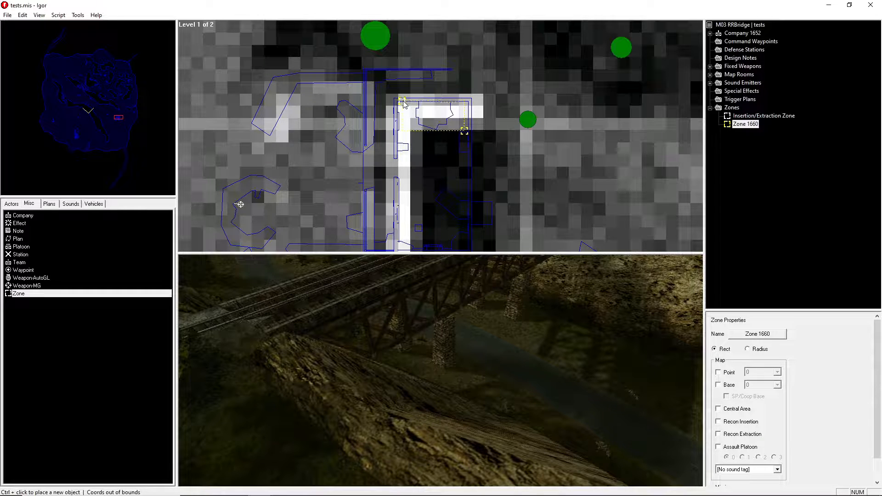
drag(404, 105, 399, 103)
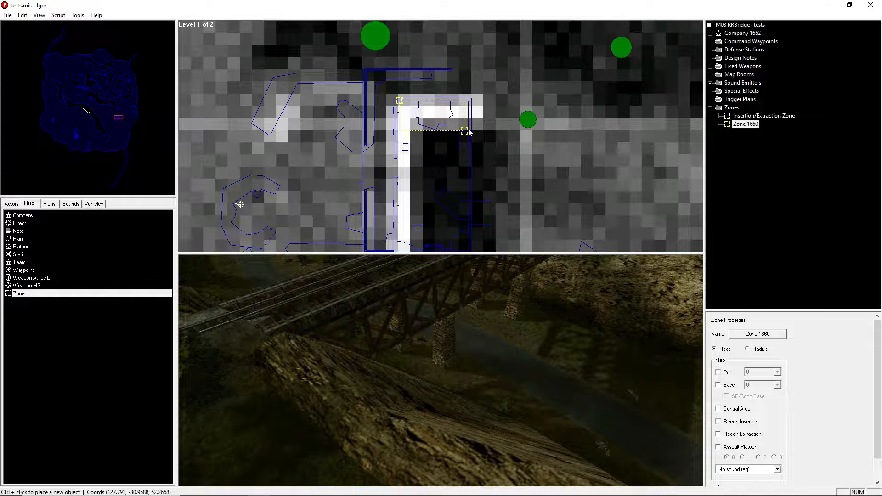
drag(464, 132, 472, 132)
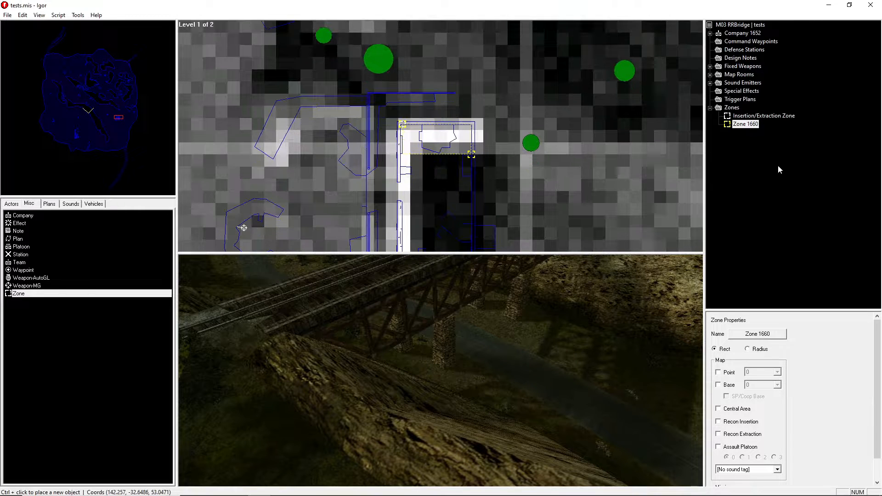
Rename the new zone over the building as "Documents Zone"
click(746, 334)
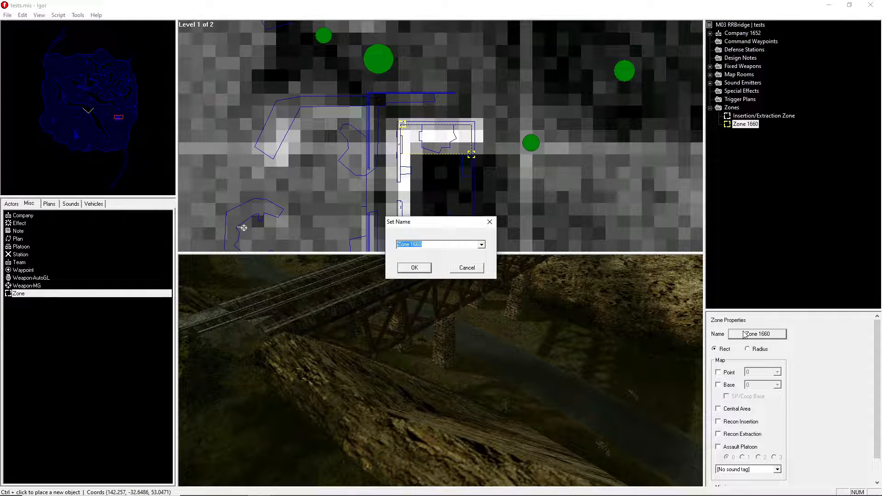
text(Documetns)
key(BackSpace)
key(BackSpace)
key(BackSpace)
key(BackSpace)
key(BackSpace)
key(BackSpace)
text(nts Zone)
click(416, 269)
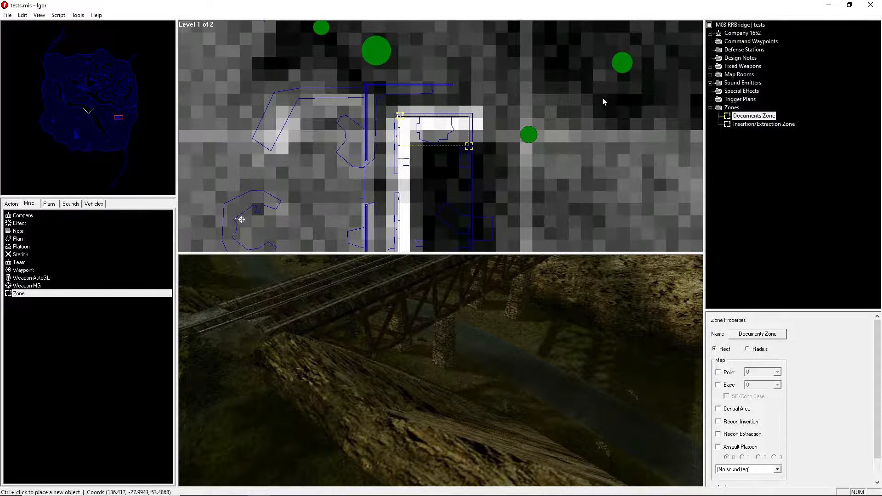
Create a new block in the mission script with the comment "Documents secured"
click(58, 15)
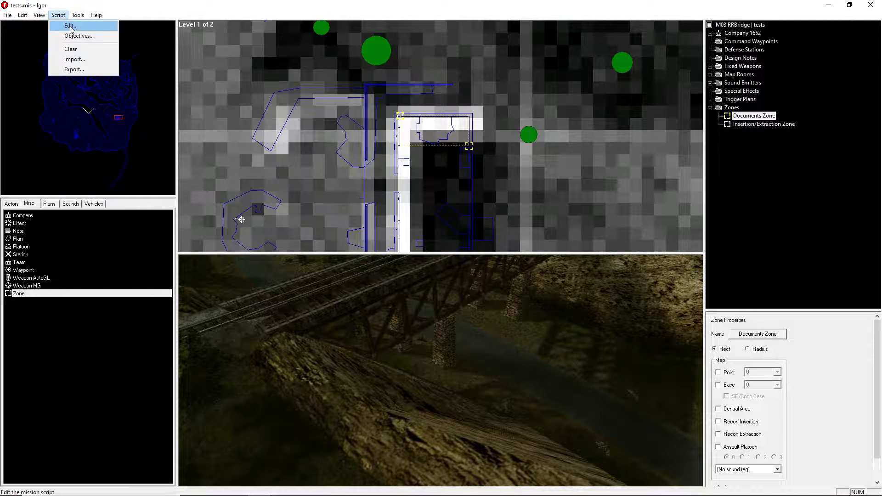
click(70, 26)
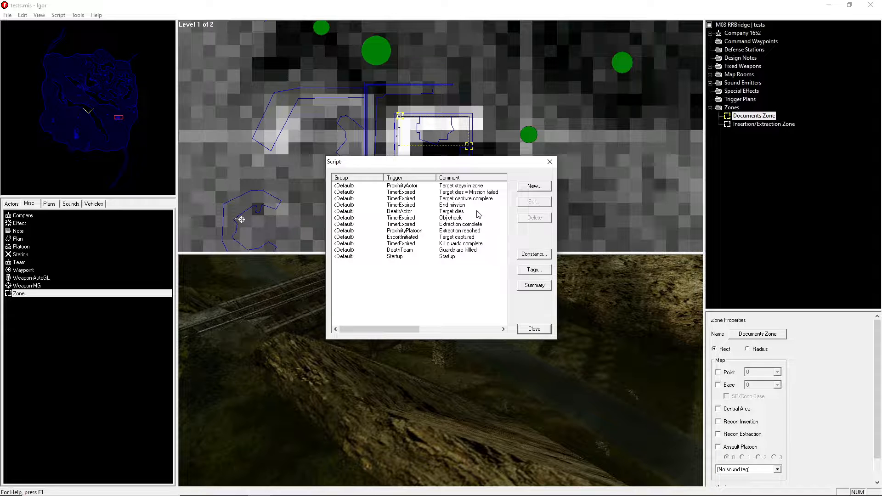
click(532, 187)
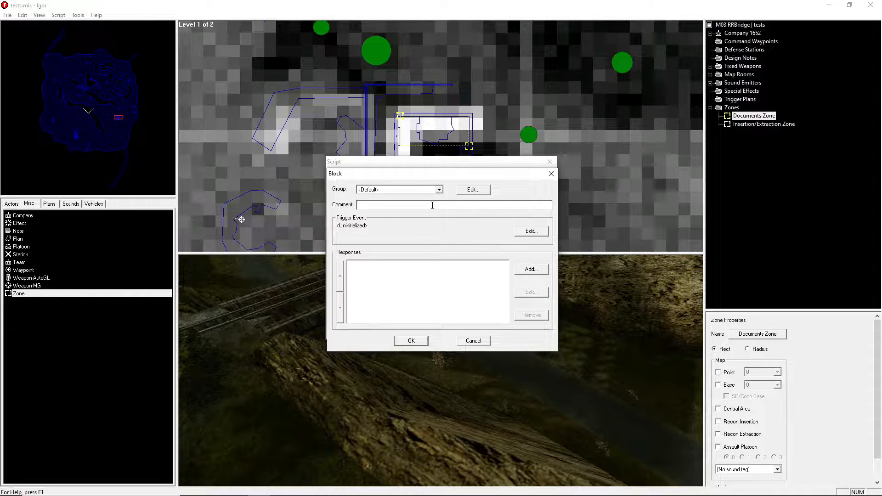
text(Docum)
text(etns secr)
key(BackSpace)
key(BackSpace)
key(BackSpace)
text(se)
key(BackSpace)
key(BackSpace)
text(nts)
key(BackSpace)
Set the block's trigger event to ProximityPlatoon, with Players Platoon as the platoon and Documents Zone as the location
click(533, 232)
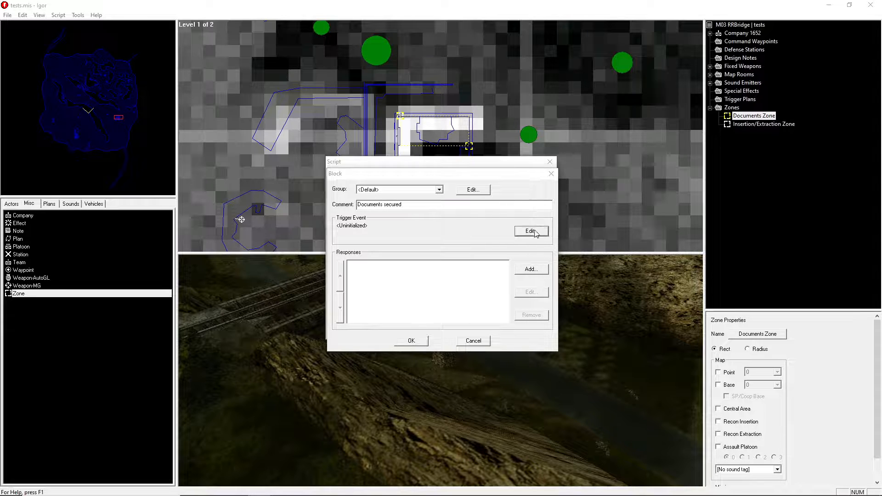
click(396, 200)
drag(437, 226, 437, 303)
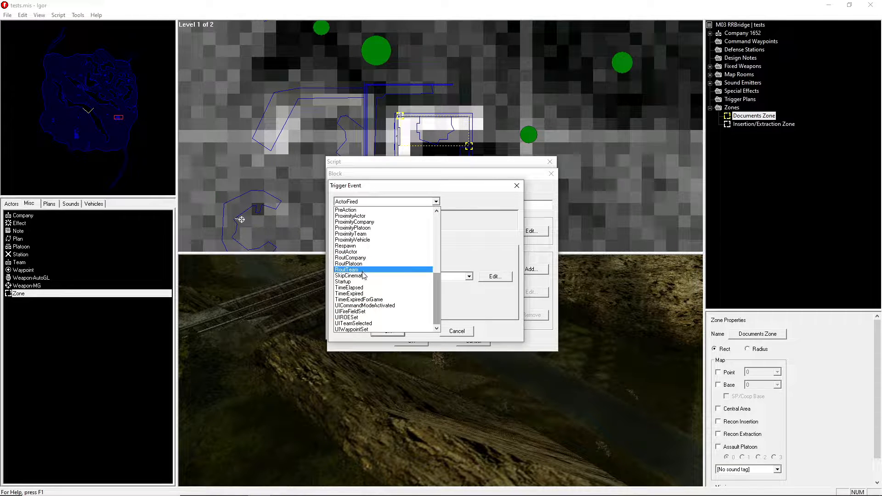
click(365, 222)
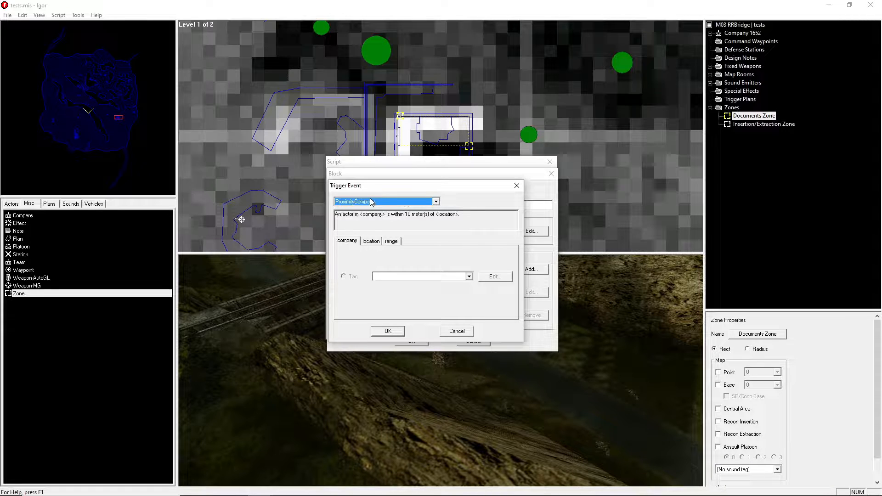
scroll(374, 205, down, 2)
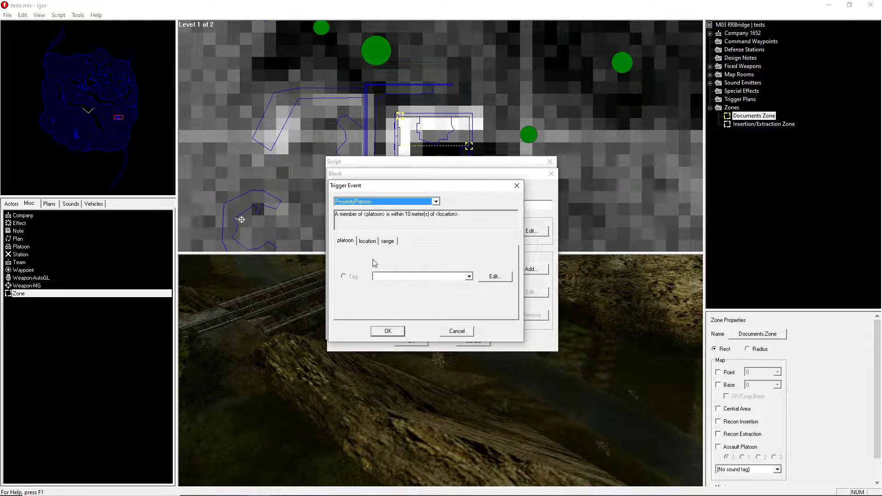
click(395, 277)
click(395, 293)
click(370, 243)
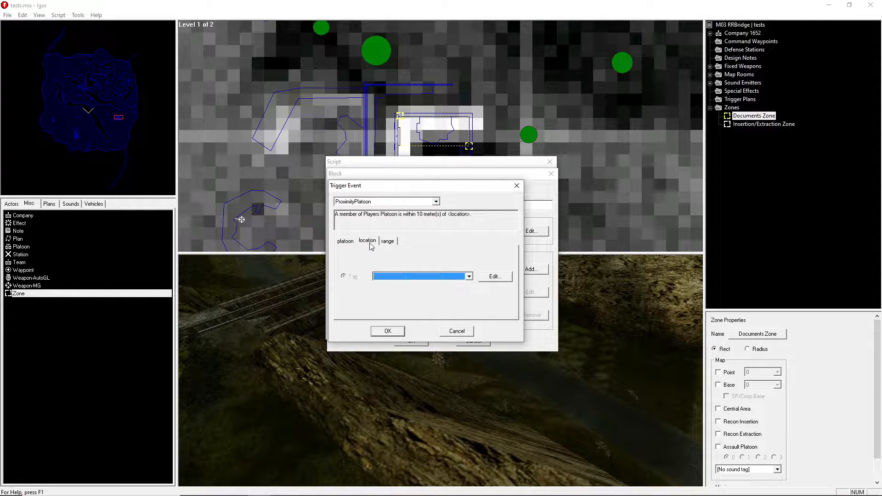
click(390, 275)
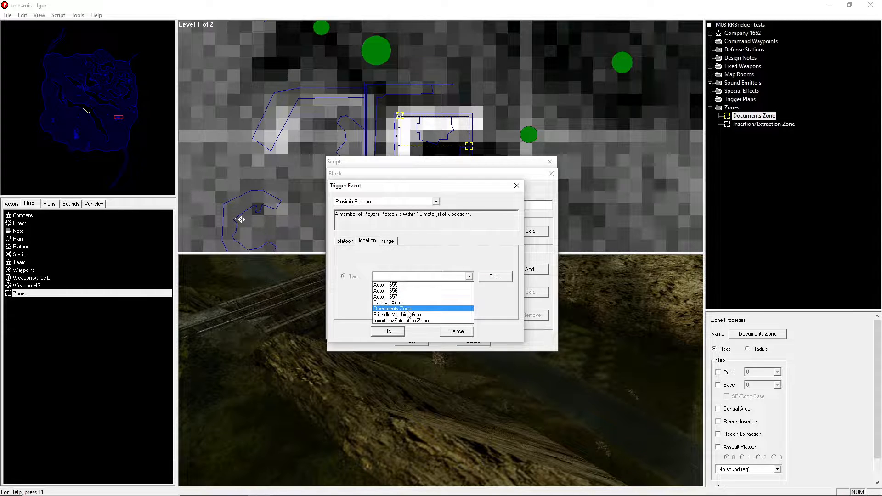
click(407, 310)
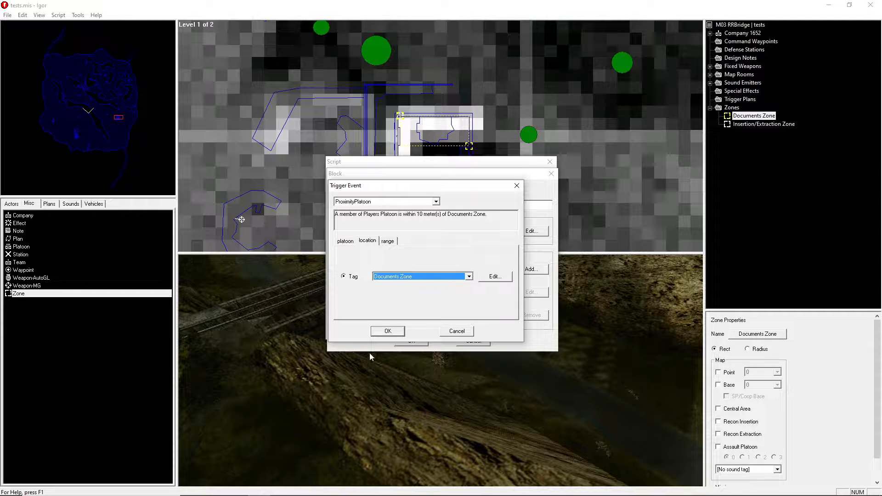
click(388, 331)
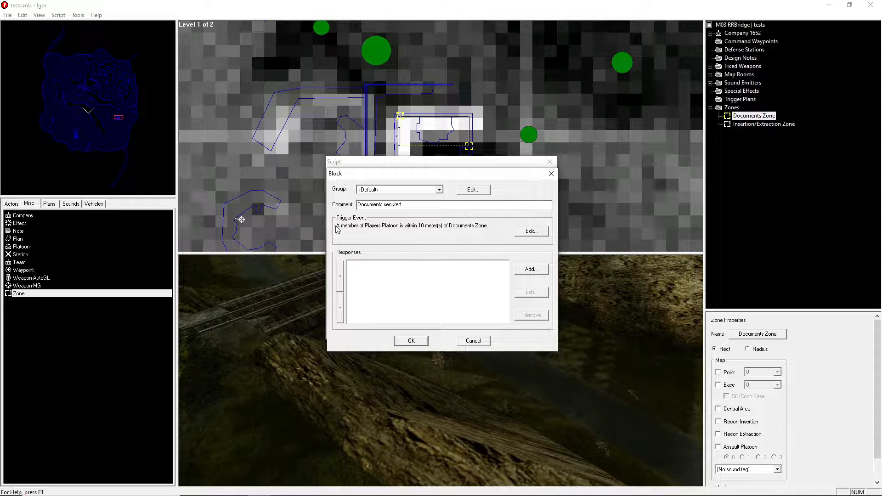
click(534, 272)
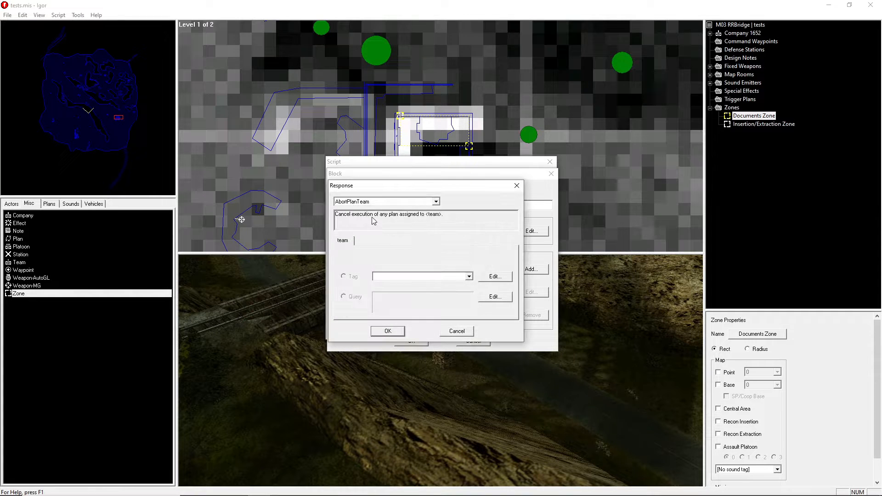
click(405, 202)
mouse_move(440, 225)
mouse_down()
mouse_move(440, 284)
mouse_move(440, 220)
mouse_up()
click(456, 327)
click(457, 329)
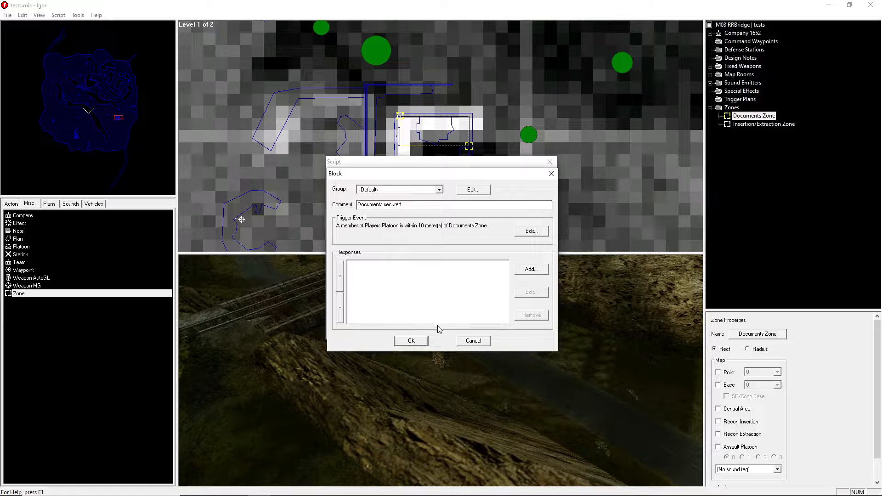
Save the block and add a Timer tag named "Documents complete timer" to the script's tags
click(417, 341)
click(530, 270)
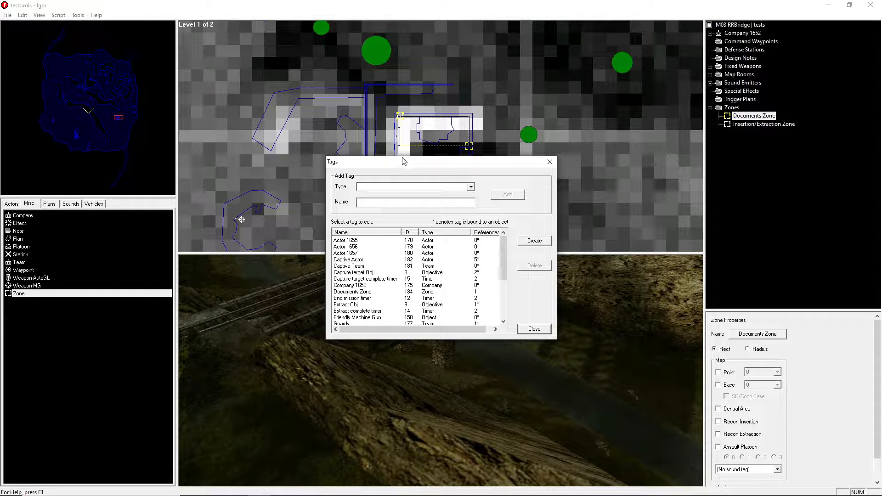
click(428, 232)
scroll(439, 248, down, 5)
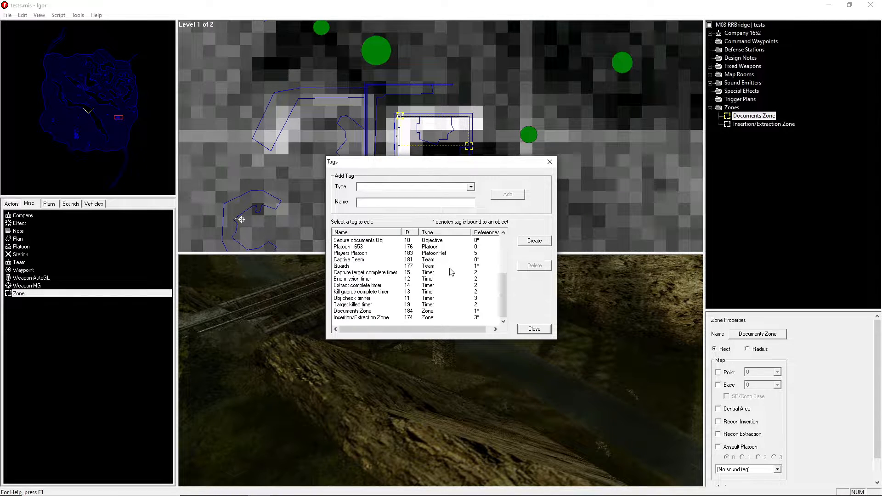
click(385, 275)
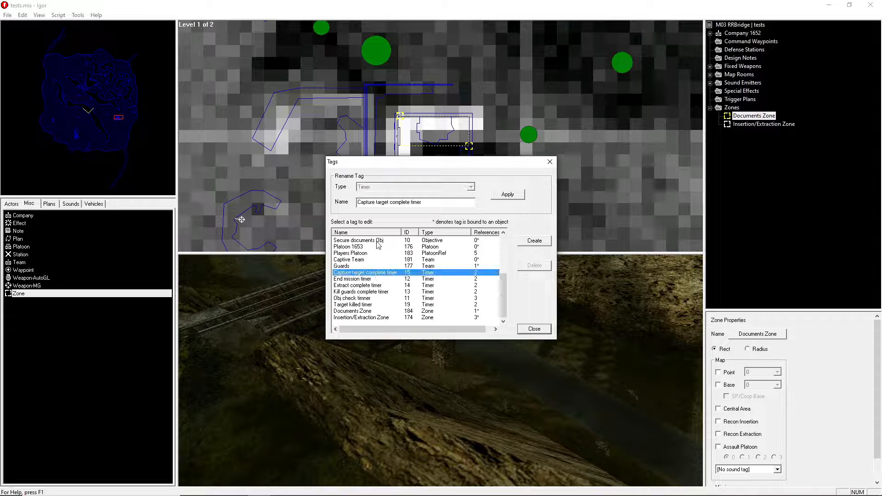
drag(423, 202, 356, 202)
key(BackSpace)
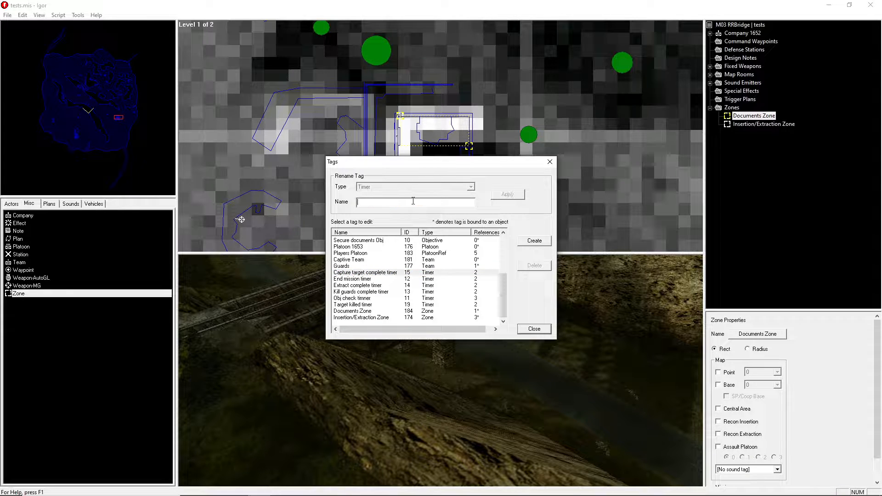
click(535, 240)
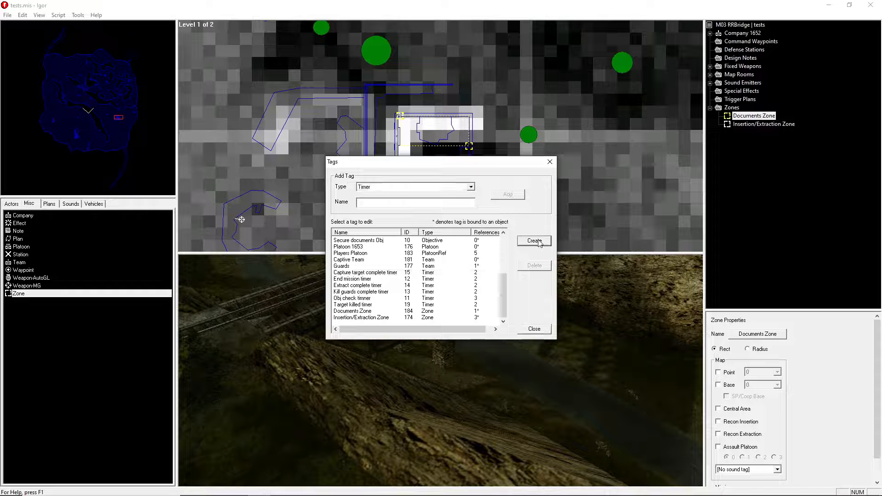
click(390, 205)
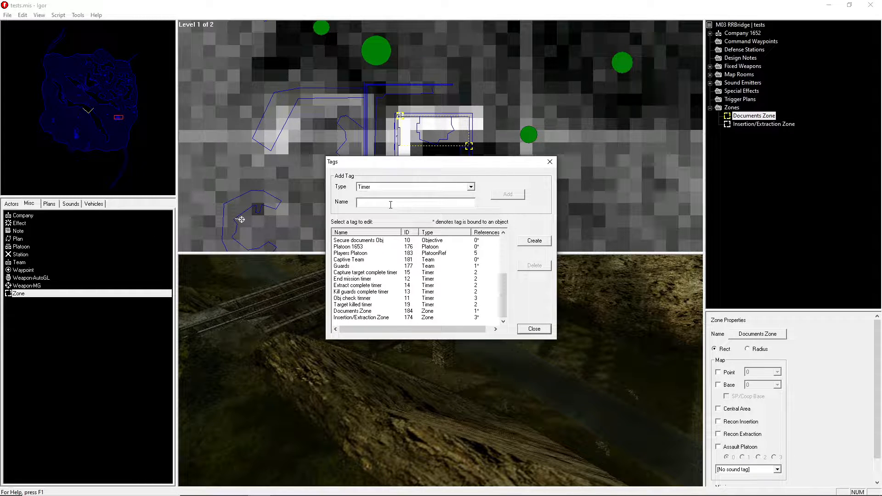
text(Documents complete timer)
click(508, 194)
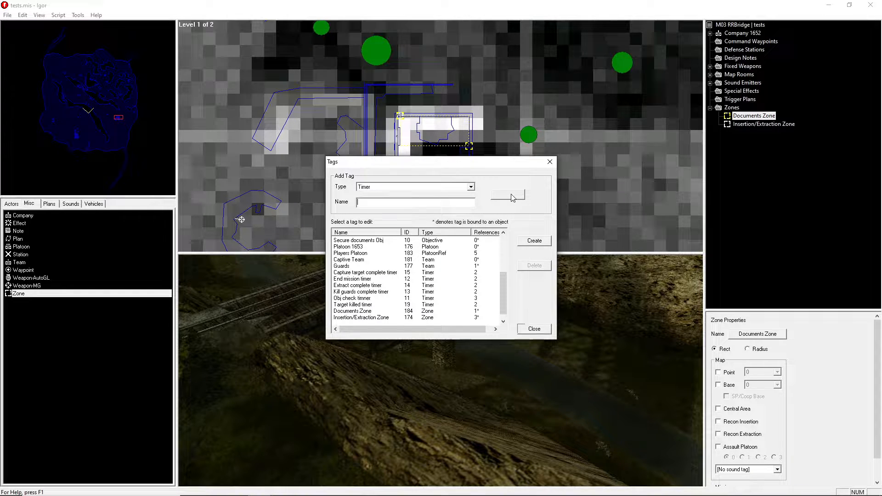
click(534, 329)
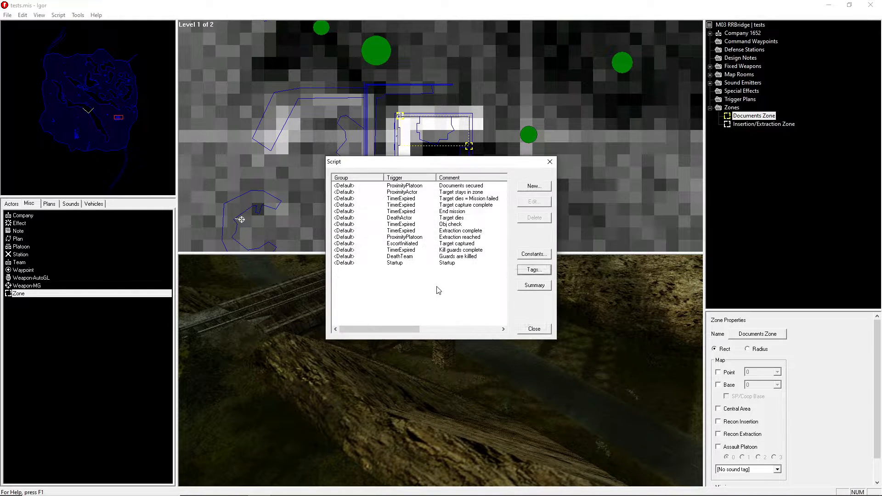
Add a TimerSet response to the "Documents secured" block that sets Documents complete timer to expire in 0 seconds
click(453, 186)
click(534, 203)
click(533, 269)
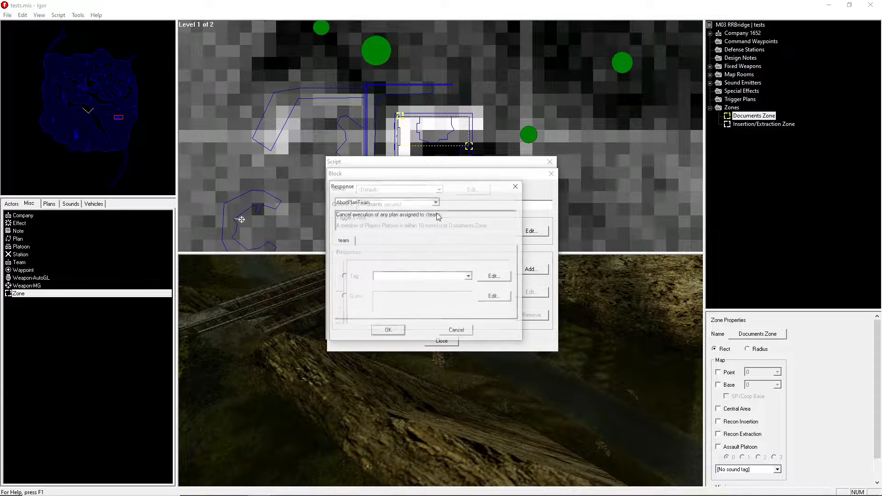
click(435, 202)
click(441, 219)
click(436, 200)
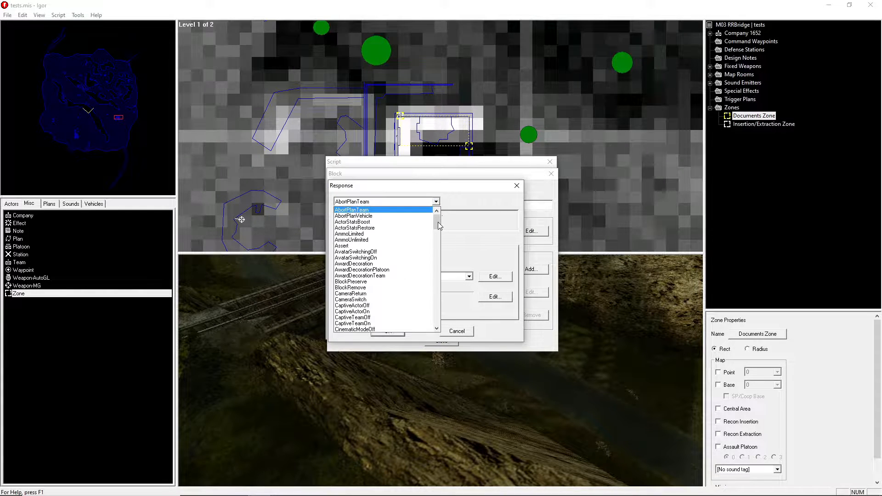
drag(437, 222, 408, 340)
click(368, 257)
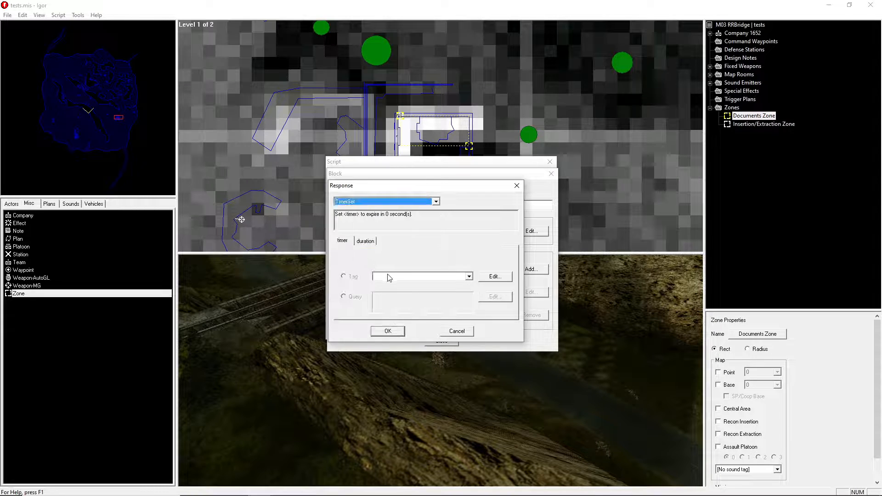
click(391, 276)
click(403, 291)
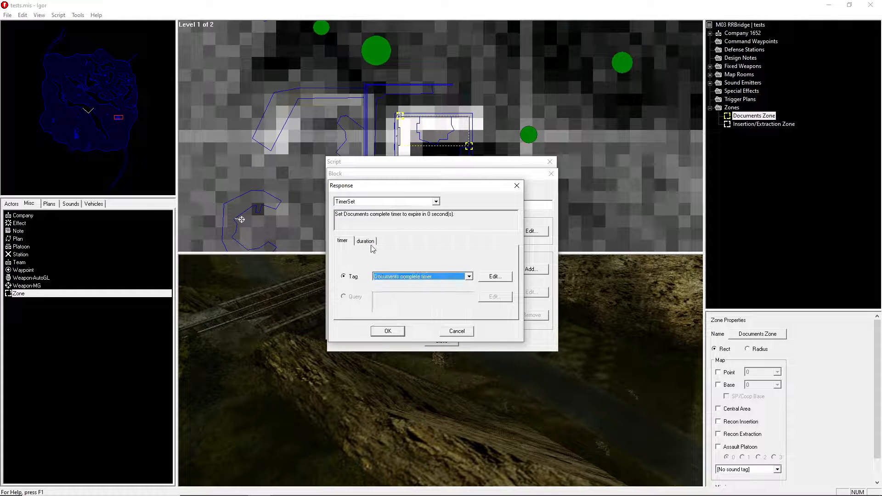
click(367, 241)
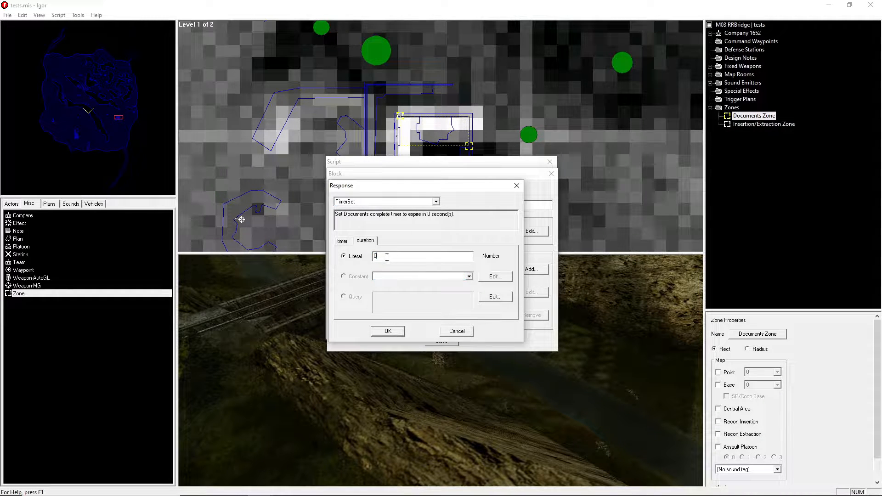
click(395, 330)
click(441, 341)
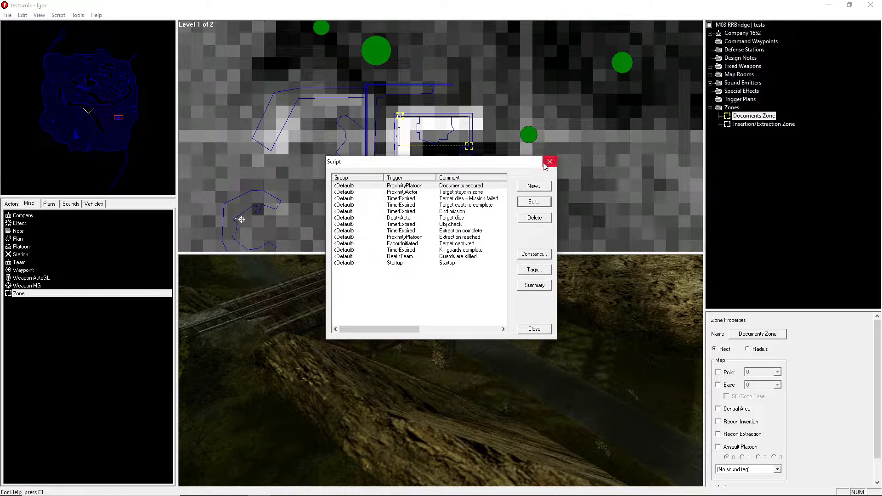
Create a script block commented "Documetns complete" with a TimerExpired trigger on Documents complete timer
click(534, 186)
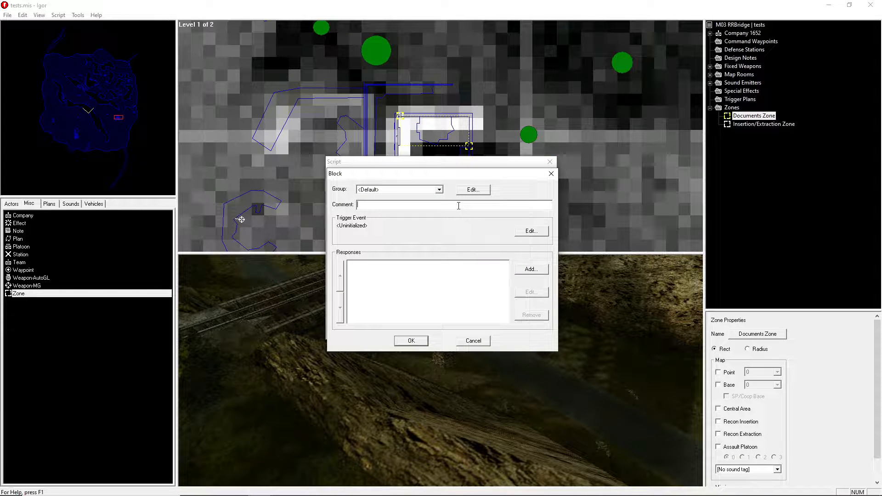
text(Documetns complete)
click(530, 231)
click(393, 202)
scroll(371, 276, down, 10)
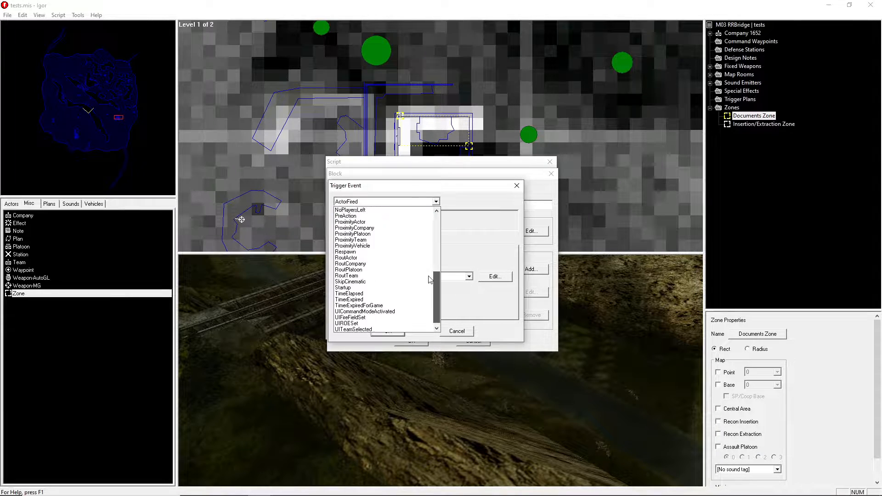
click(349, 294)
click(407, 276)
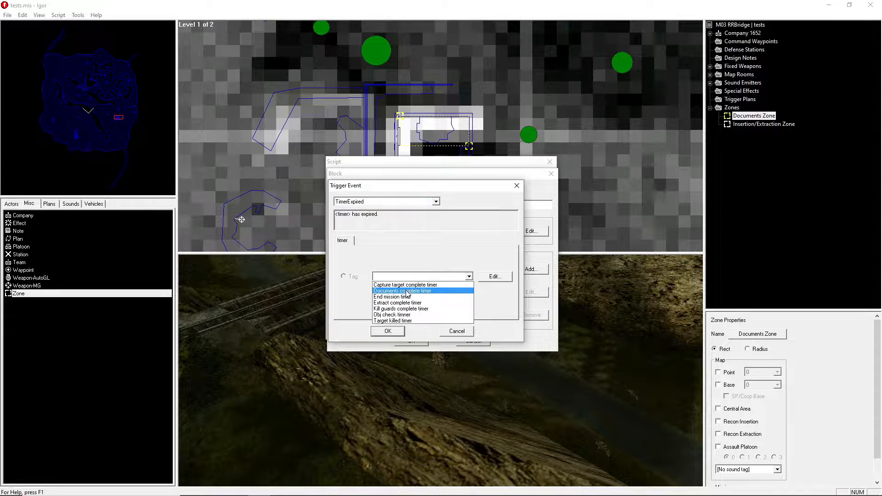
click(406, 291)
click(387, 331)
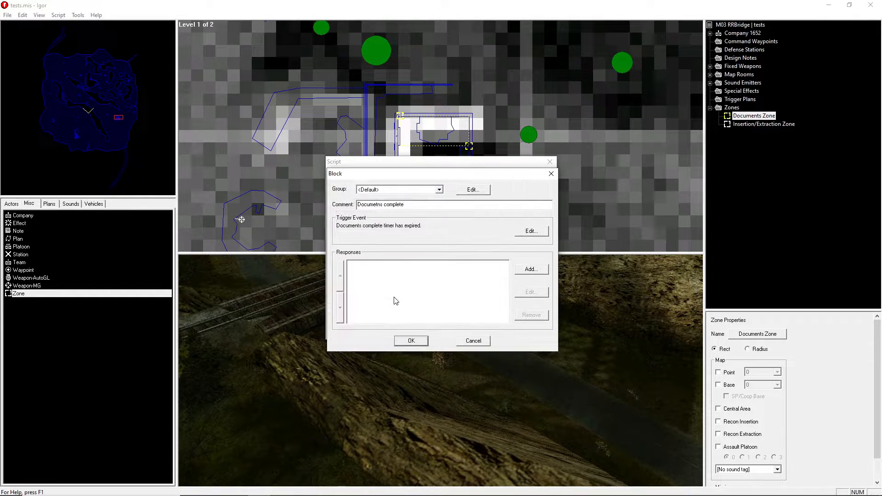
Add an ObjectiveComplete response for Secure documents Obj to the "Documetns complete" block
click(531, 269)
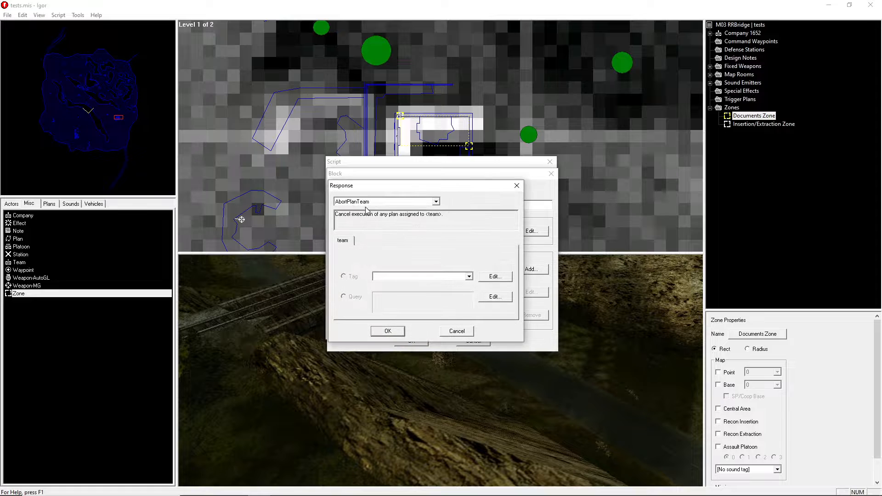
click(406, 202)
drag(442, 224, 436, 283)
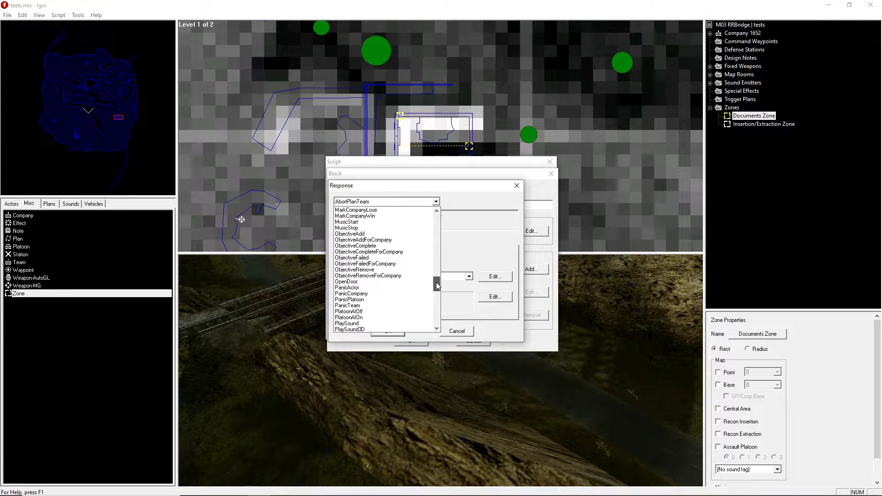
click(381, 247)
click(406, 278)
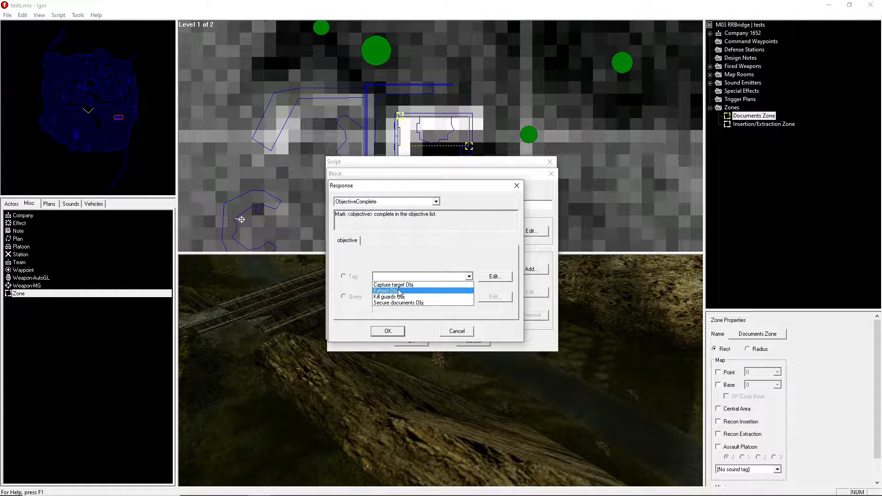
click(401, 304)
click(393, 332)
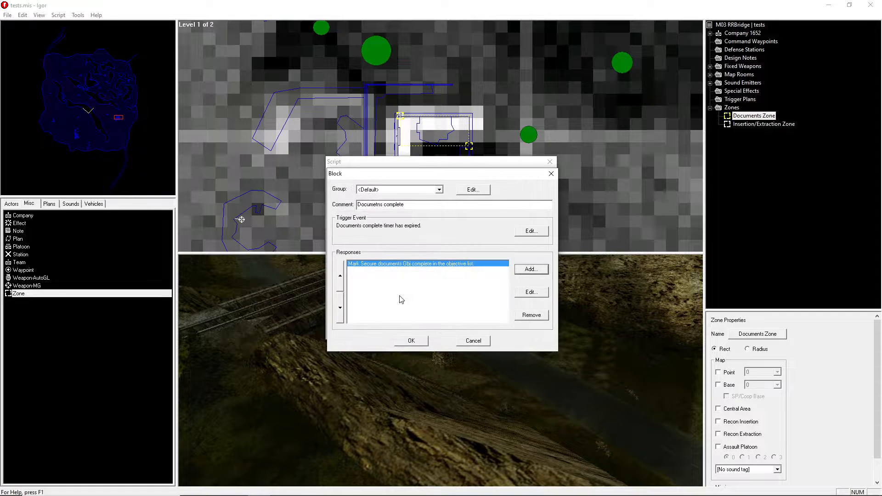
Add a CounterIncrement response on Obj counter to the "Documetns complete" block and save the block
click(528, 271)
click(435, 201)
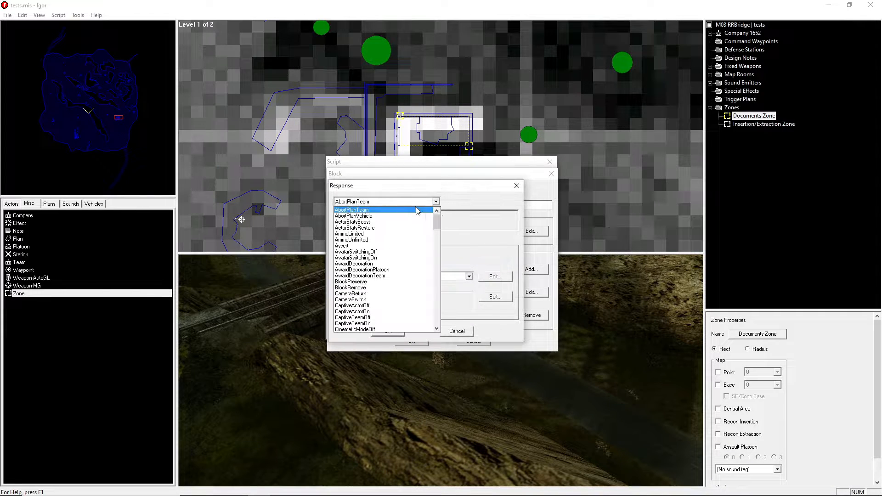
mouse_move(436, 218)
mouse_down()
mouse_move(438, 248)
mouse_move(436, 232)
mouse_up()
click(381, 270)
click(399, 276)
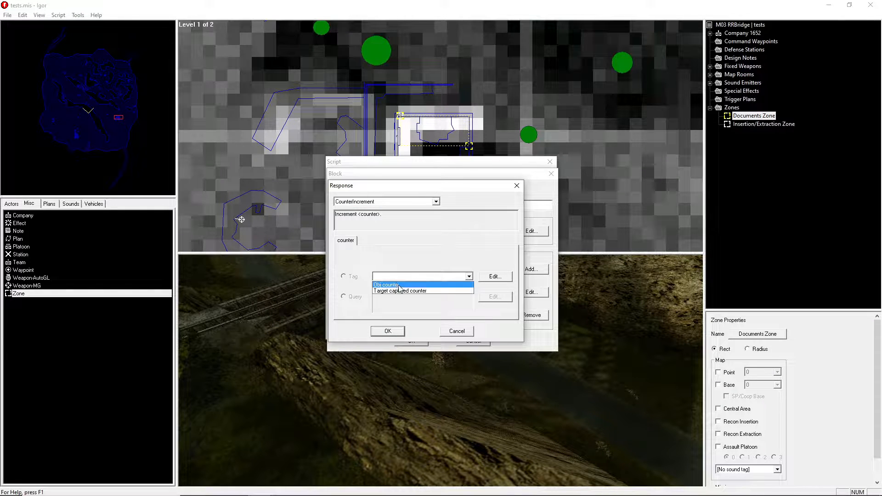
click(399, 287)
click(389, 331)
click(411, 341)
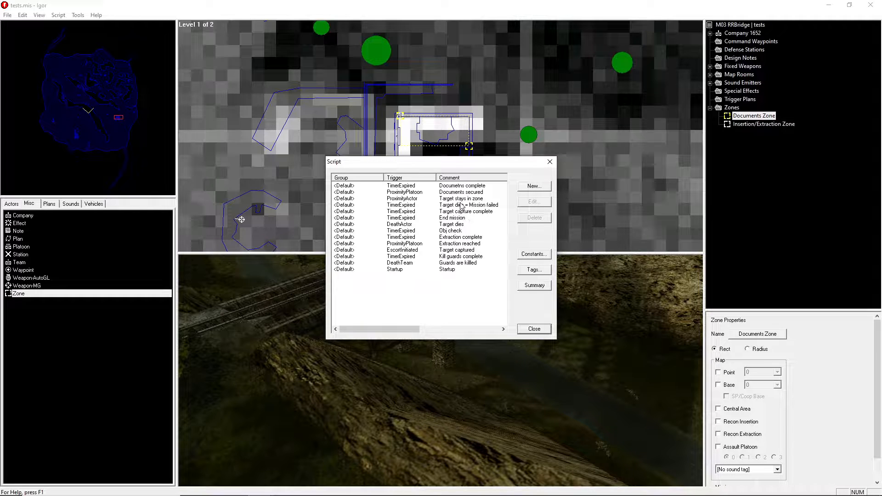
In the "Extraction reached" block, set the ContinueIf condition to require Obj counter equal to 2
double_click(448, 244)
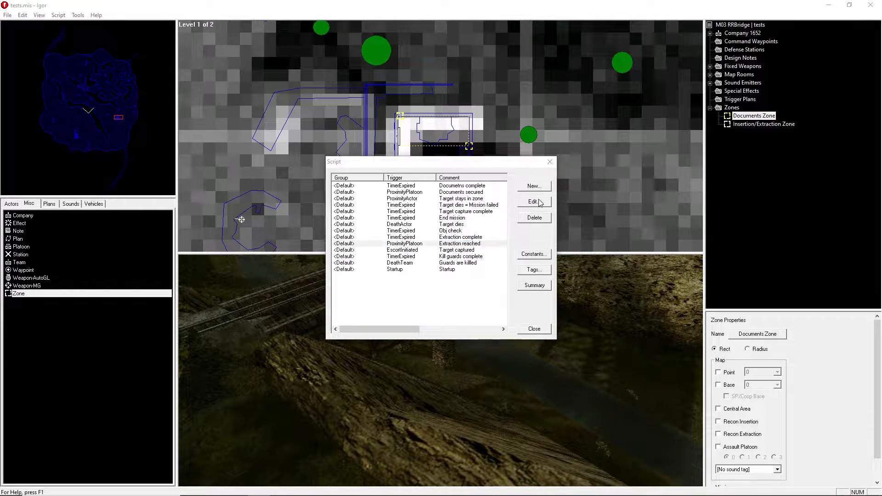
drag(408, 319, 417, 320)
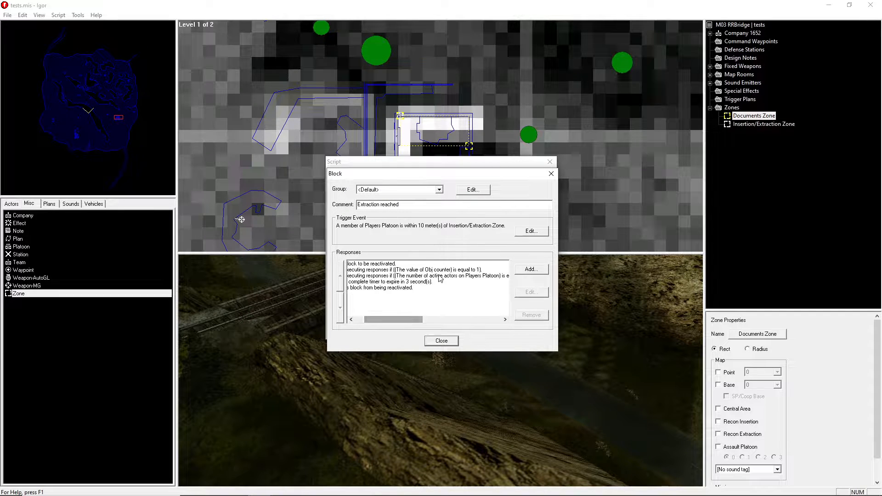
click(440, 273)
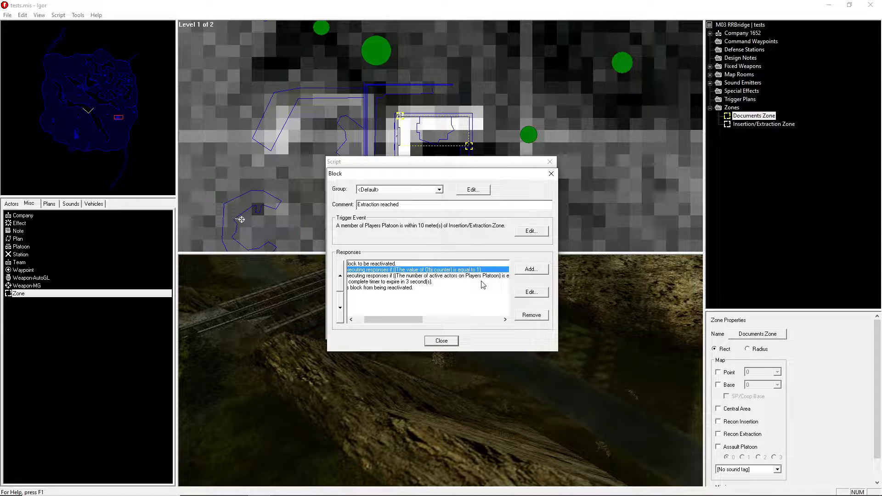
click(531, 292)
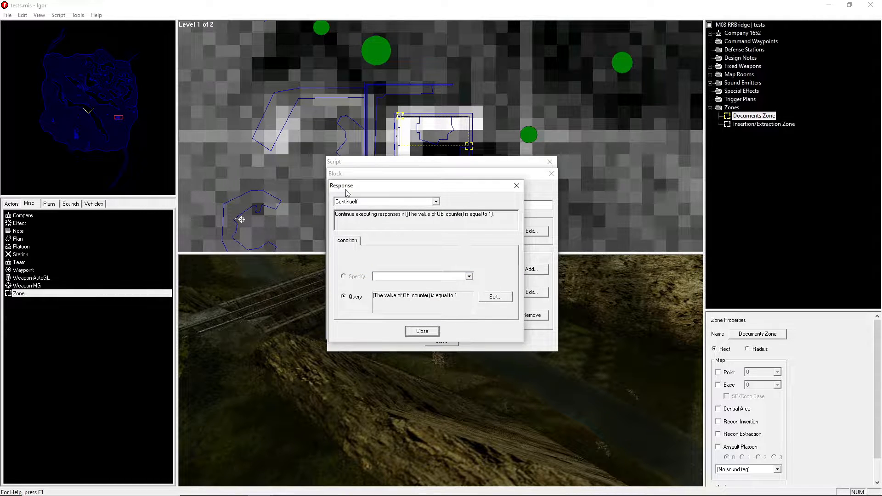
click(431, 331)
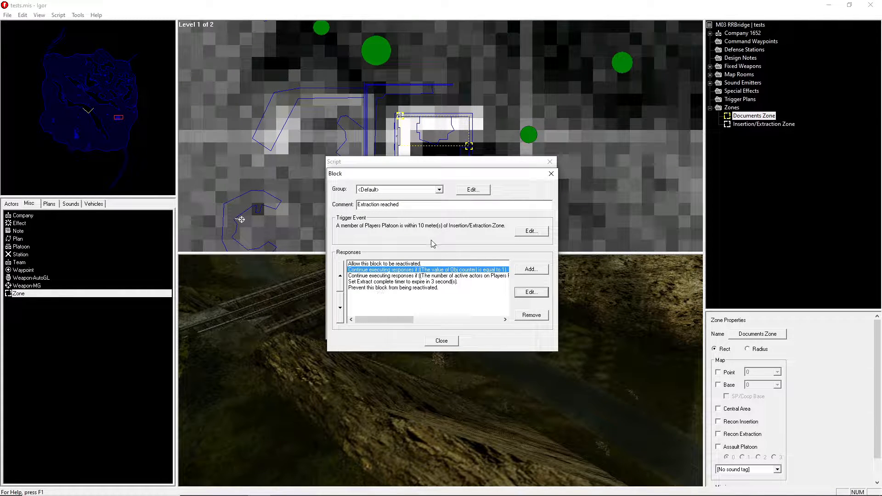
click(416, 278)
click(450, 272)
click(532, 292)
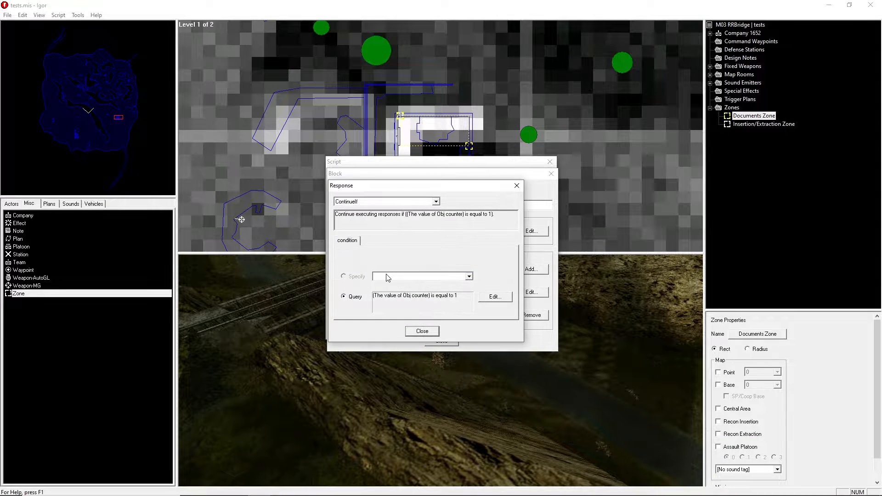
click(493, 297)
click(372, 253)
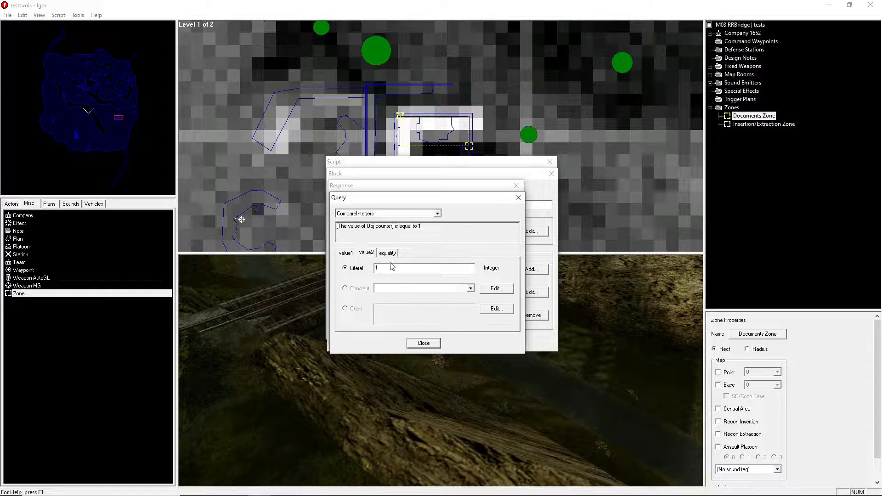
click(423, 343)
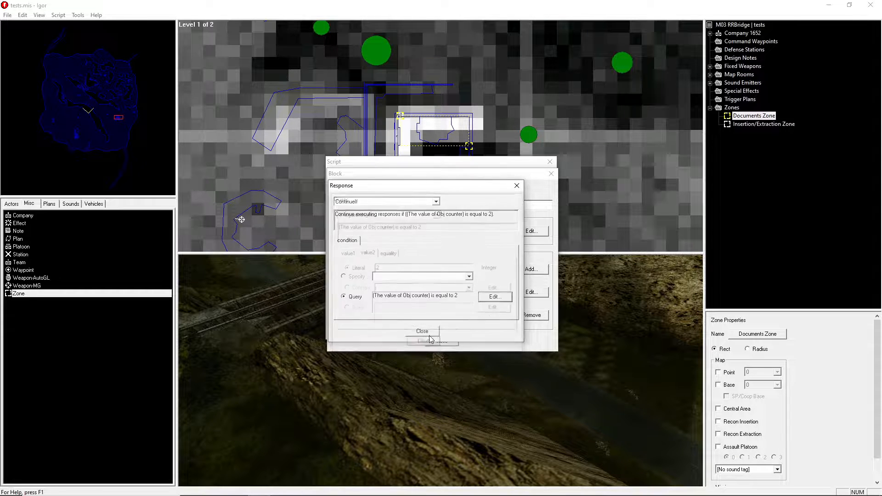
click(435, 332)
click(442, 341)
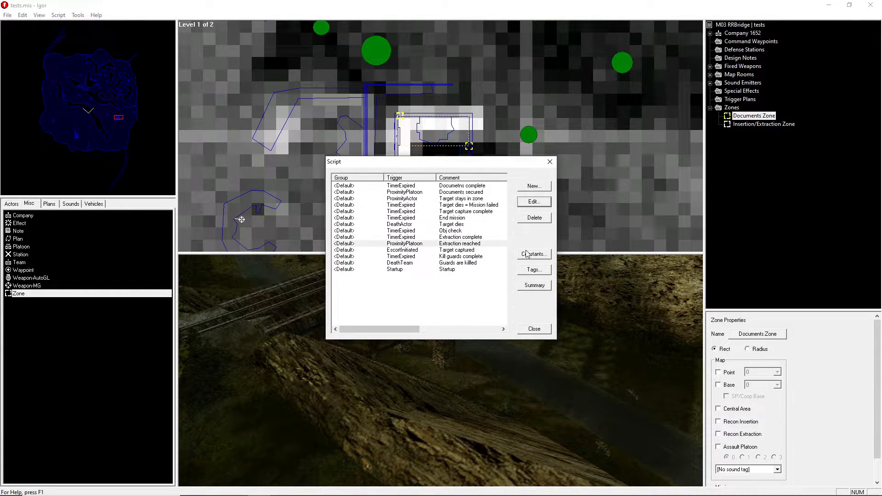
In the "Obj check" block, set the Obj counter condition to equal 3 and close the script
double_click(461, 231)
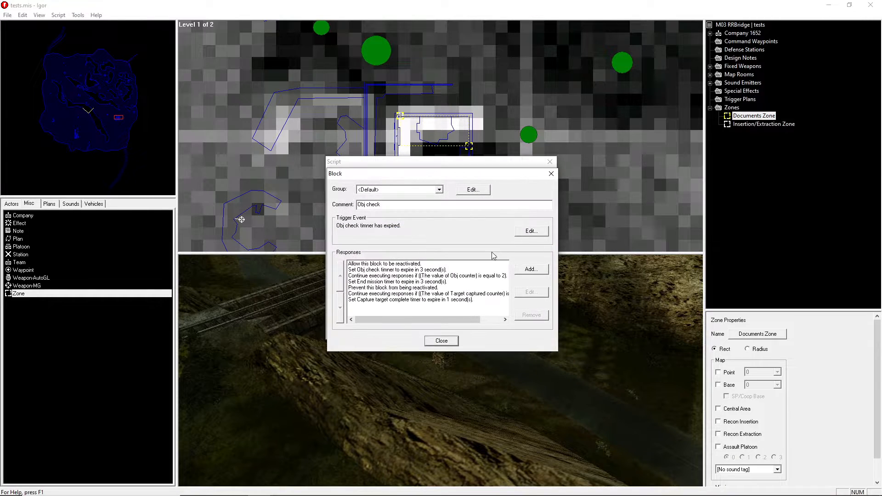
click(444, 276)
click(531, 294)
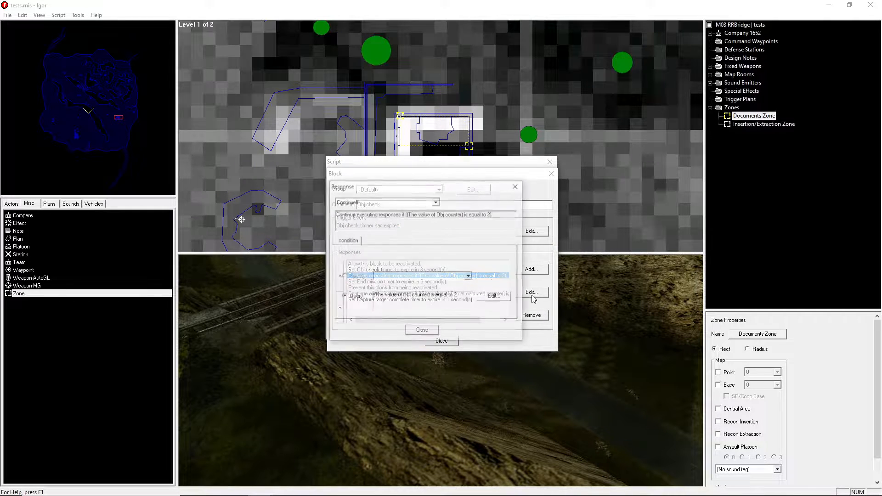
click(366, 202)
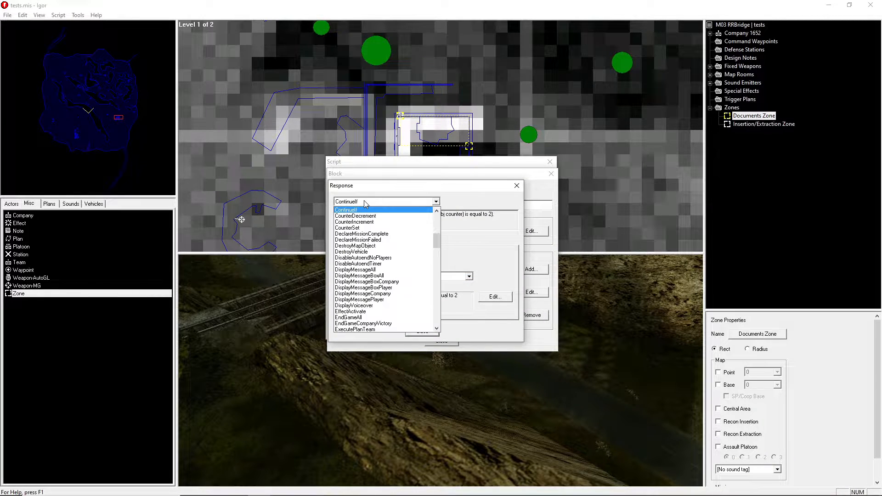
click(375, 209)
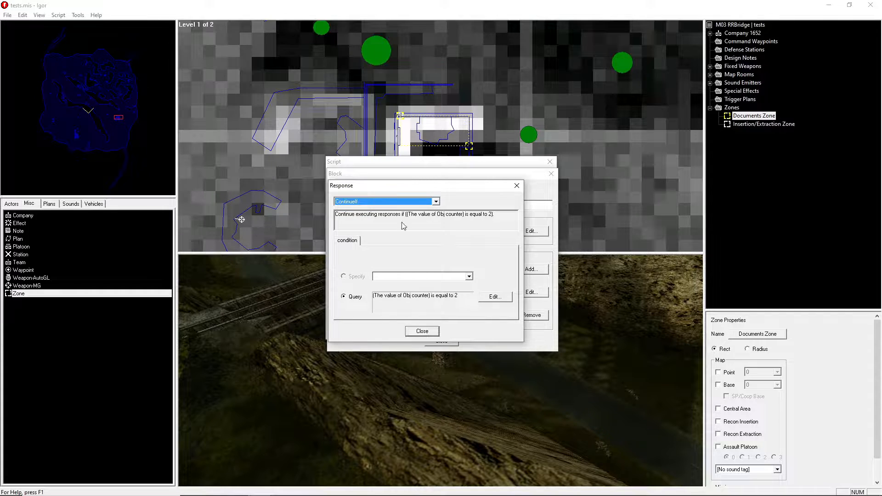
click(495, 296)
click(366, 253)
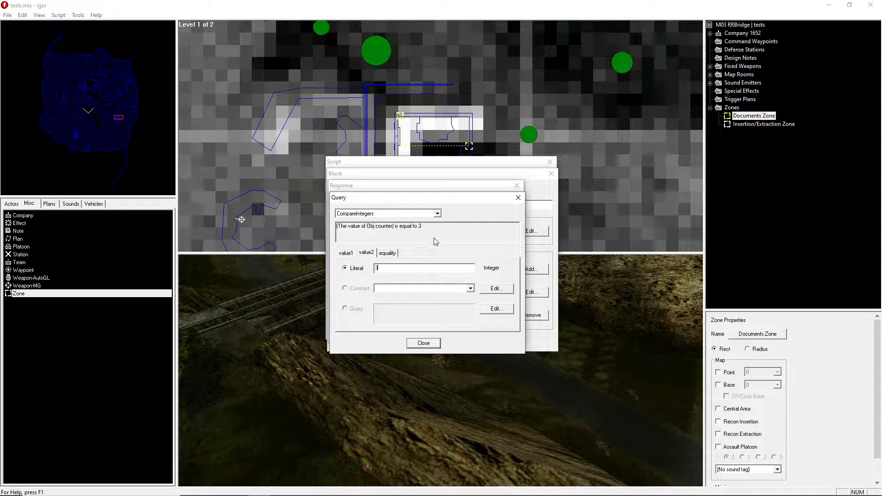
click(411, 344)
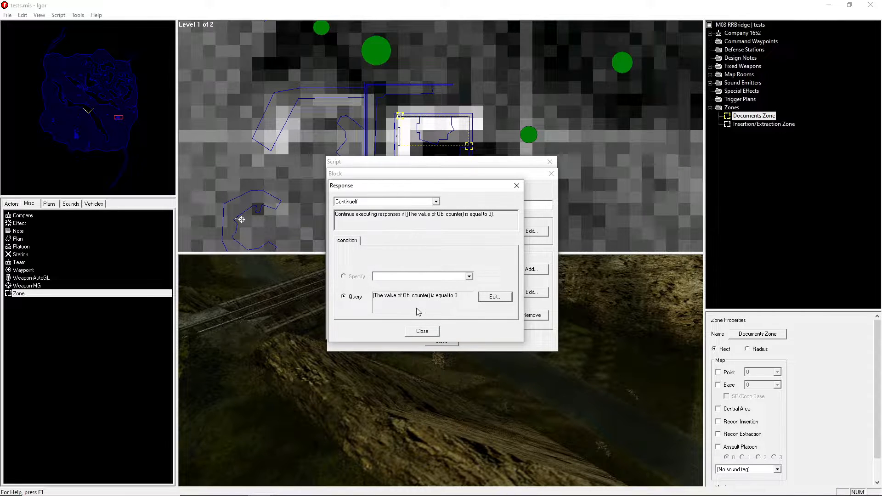
click(422, 332)
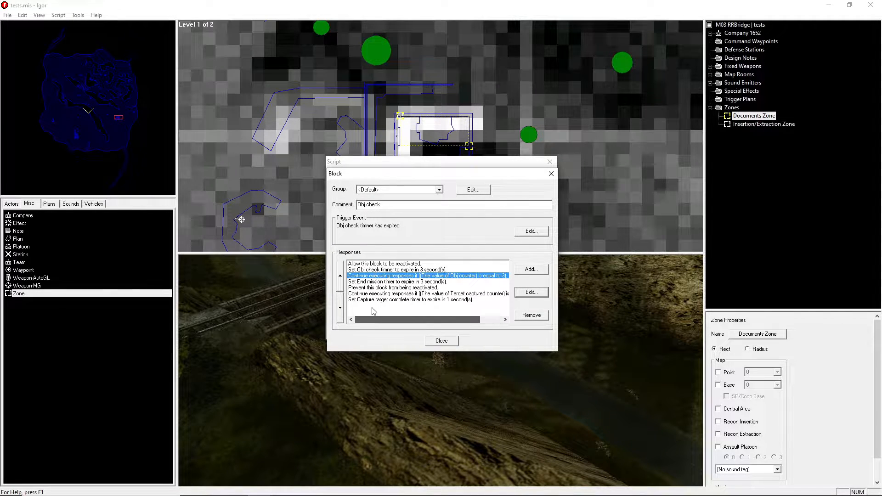
click(441, 342)
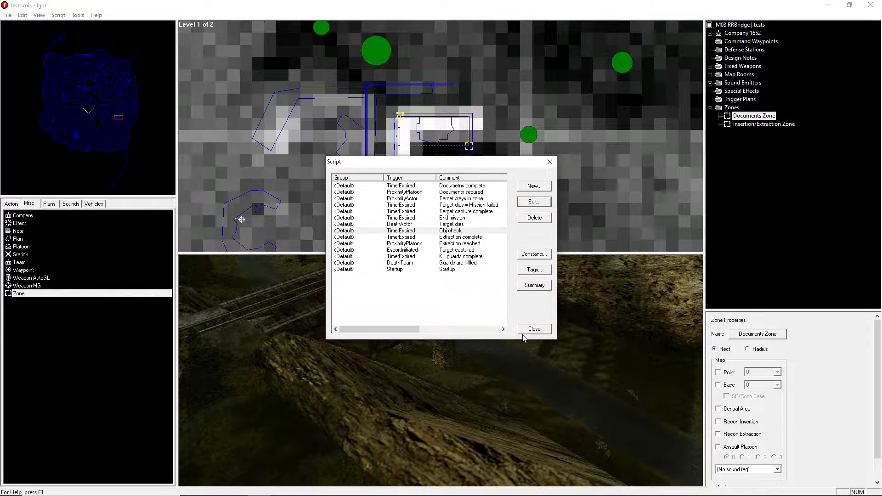
click(533, 329)
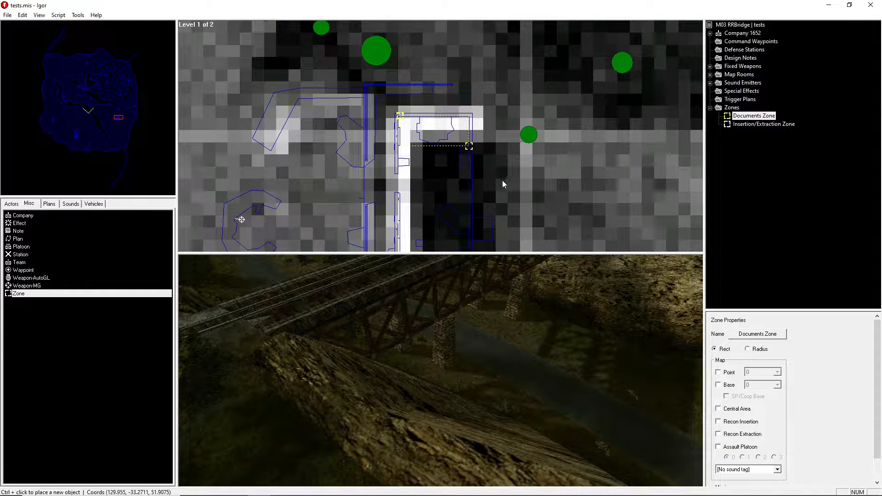
scroll(504, 183, down, 2)
scroll(363, 62, down, 5)
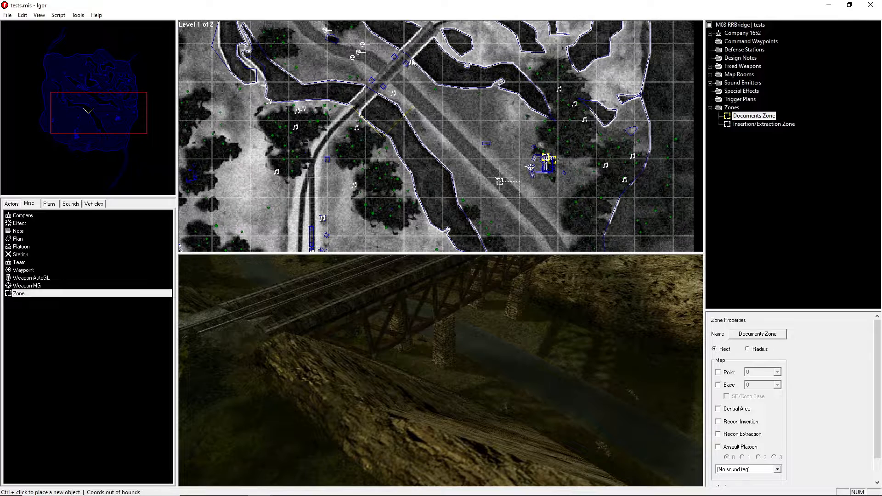
right_drag(356, 62, 357, 71)
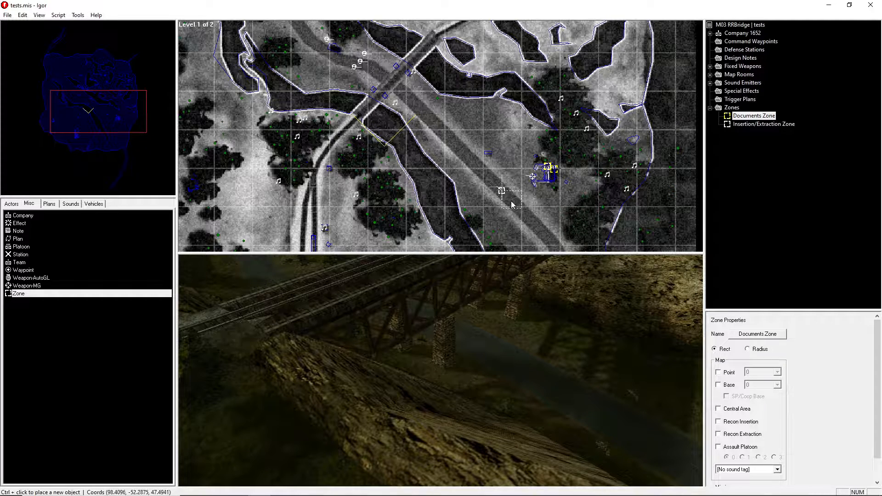
right_drag(517, 209, 476, 203)
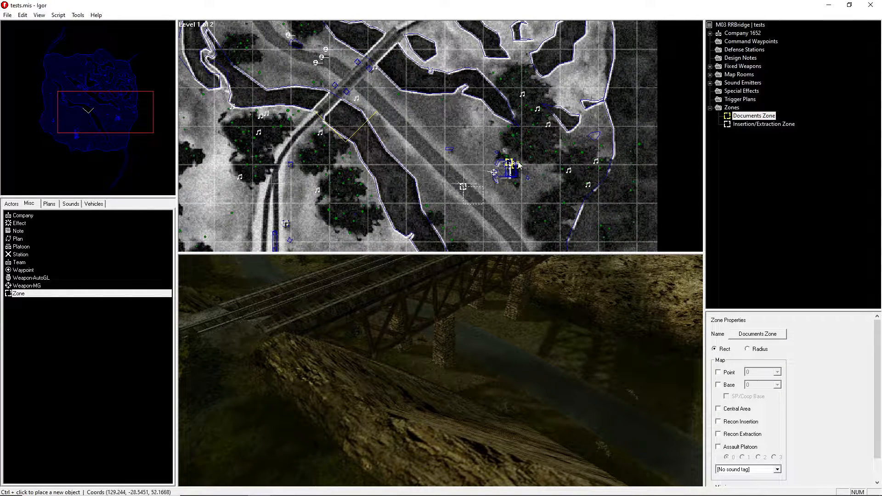
scroll(476, 146, up, 2)
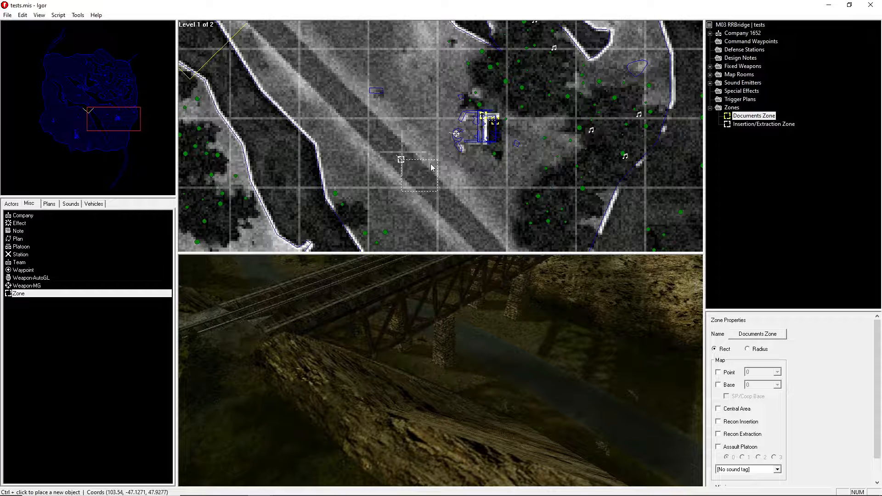
Save the tests mission
click(10, 16)
click(22, 45)
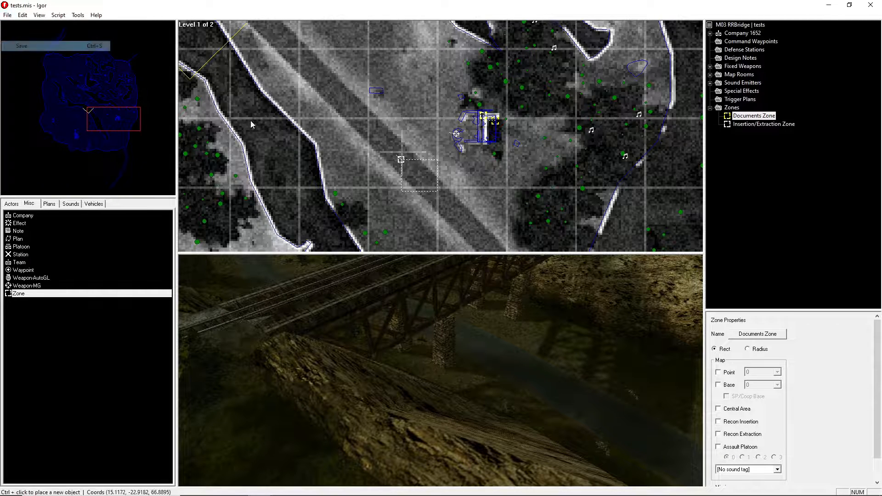
right_drag(252, 122, 263, 139)
Launch Ghost Recon, start the tests mission as a quick mission, and proceed from its briefing to platoon setup
mouse_move(349, 494)
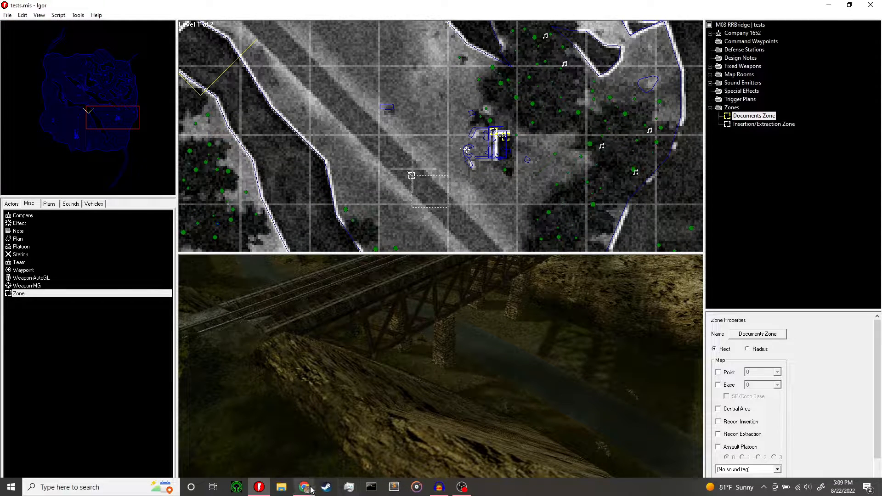
click(238, 488)
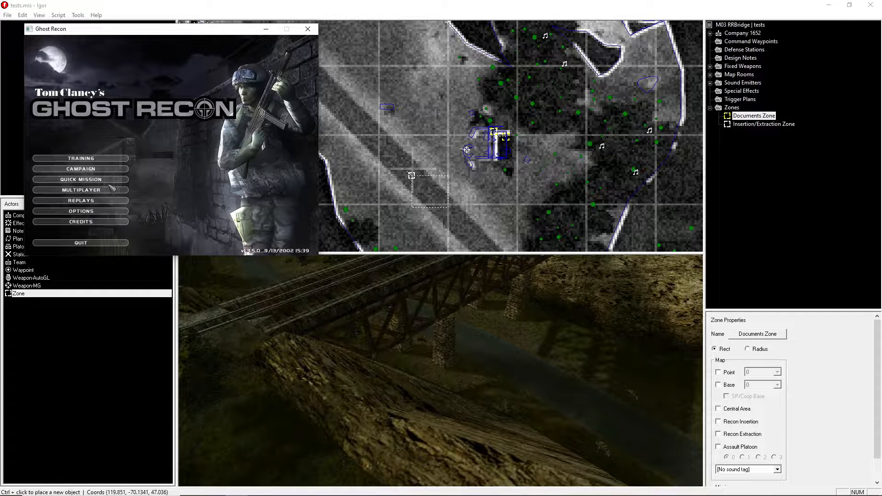
click(110, 184)
click(74, 220)
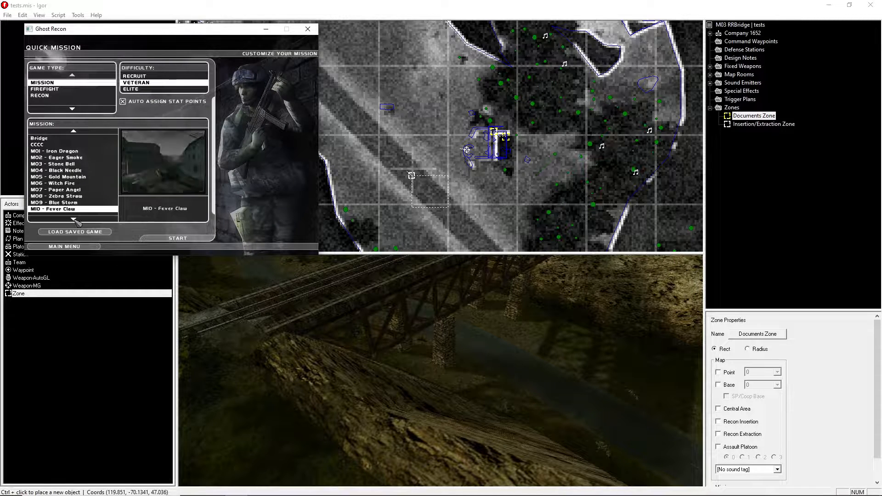
click(158, 236)
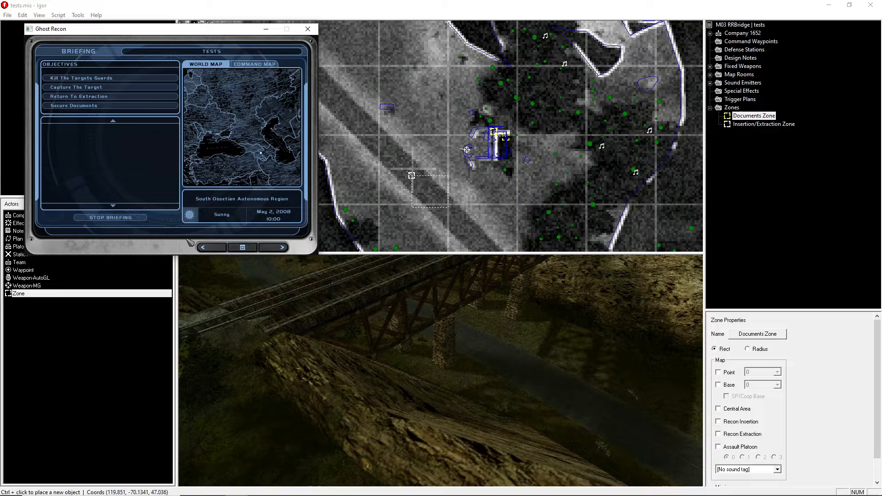
click(287, 249)
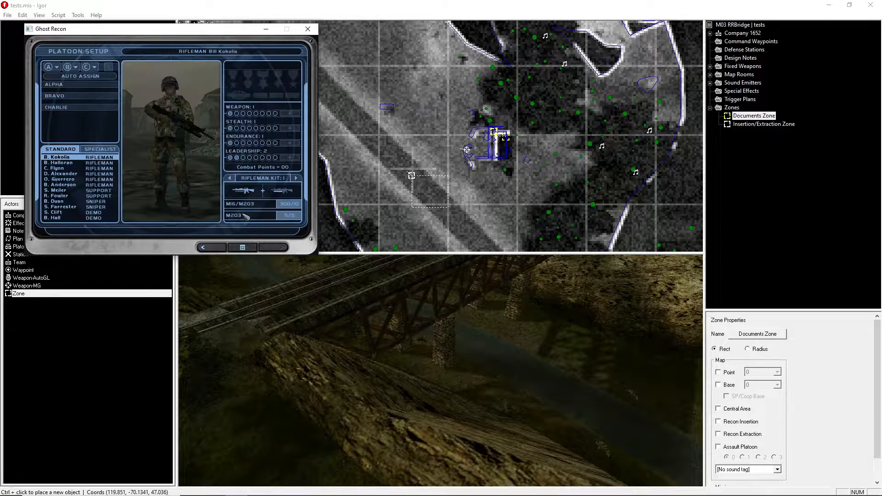
Assign the first specialist sniper to Alpha and start the tests mission
click(89, 150)
click(70, 157)
click(50, 67)
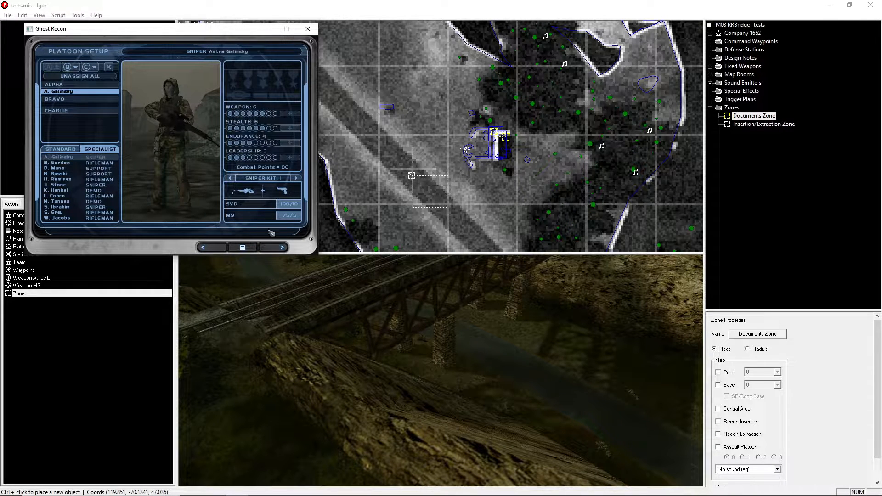
click(282, 247)
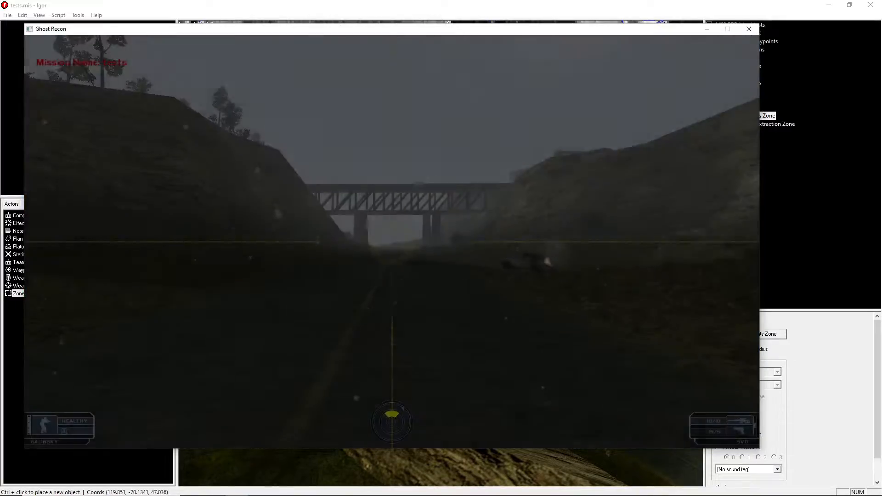
Advance across the field toward the railway bridge and scope in on the guards beyond it
key(w)
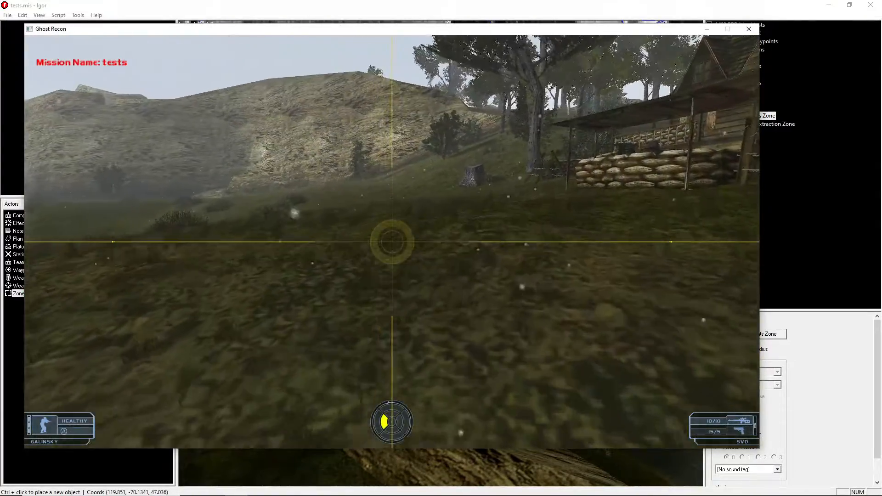
key(w)
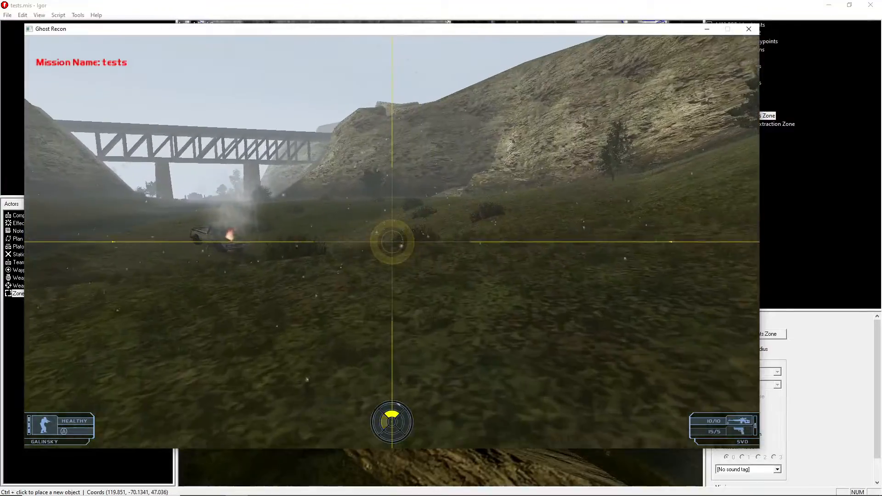
key(w)
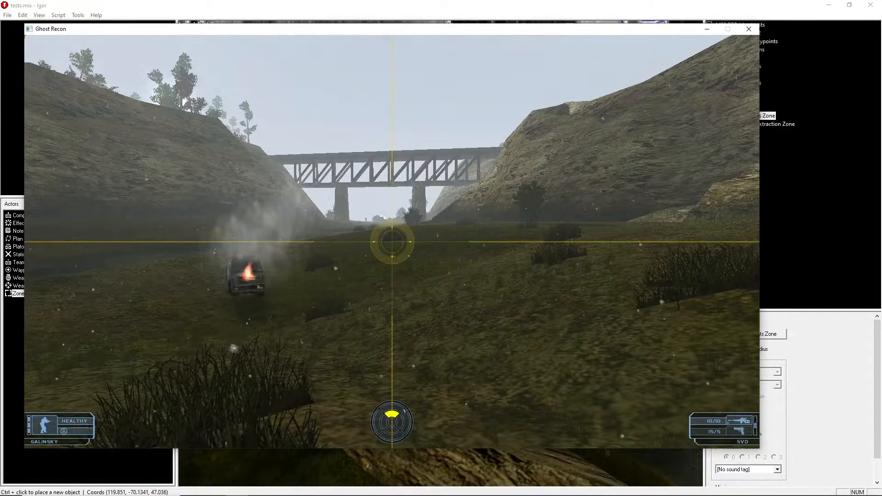
key(w)
key(z)
right_click(391, 242)
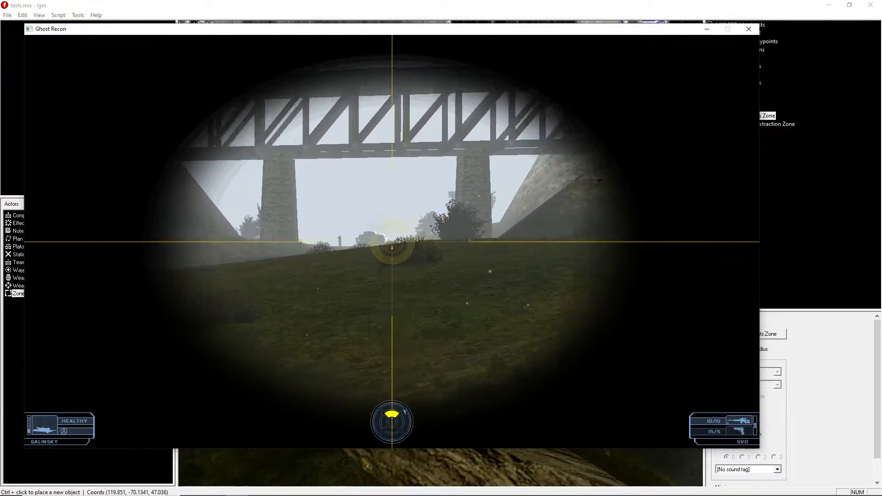
right_click(391, 241)
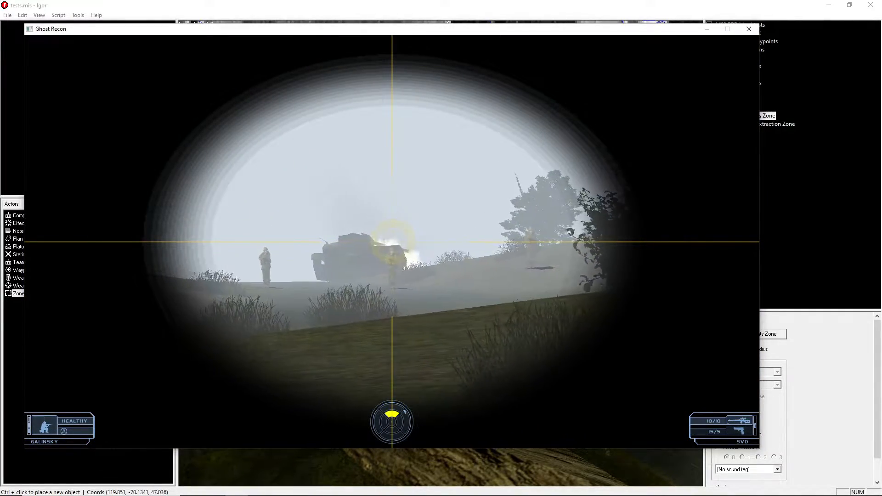
Reposition beside the burning pickup, go prone and aim through the scope at the guards near the tank
key(w)
key(c)
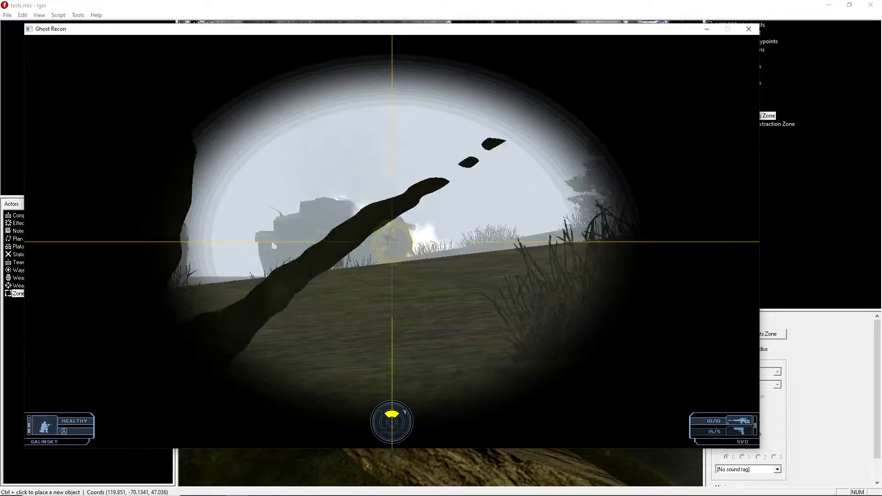
key(c)
right_click(392, 242)
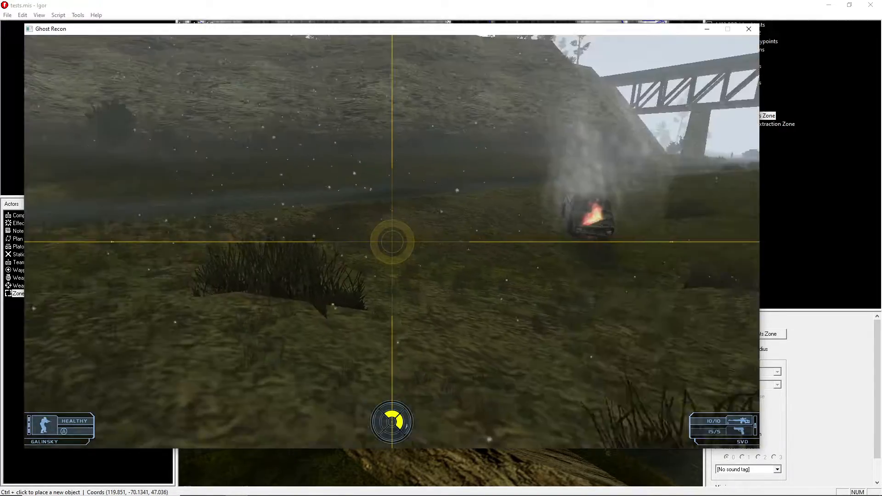
right_click(391, 242)
key(z)
key(z)
right_click(392, 241)
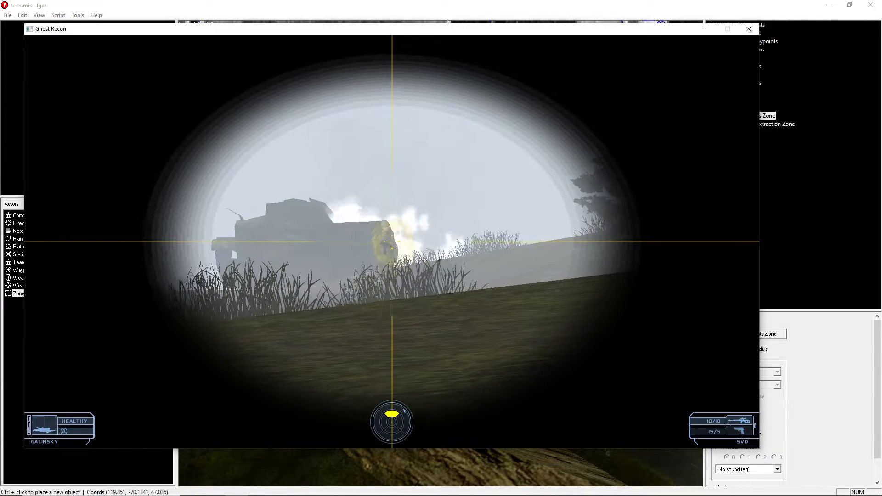
Shoot the target's guards beyond the bridge with the SVD, then stand up
click(392, 242)
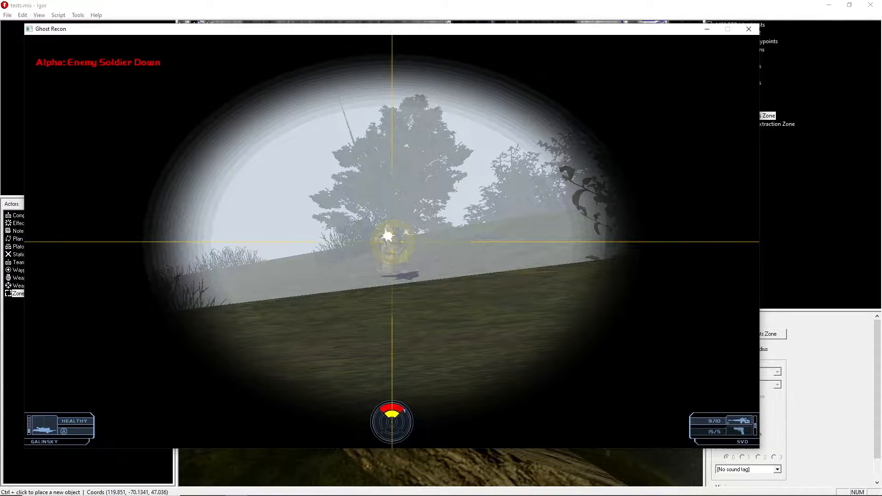
click(392, 241)
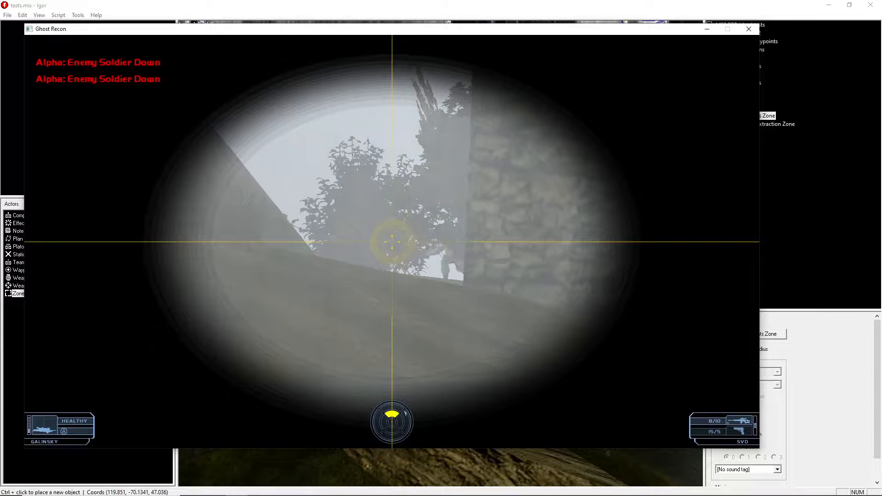
click(392, 242)
key(c)
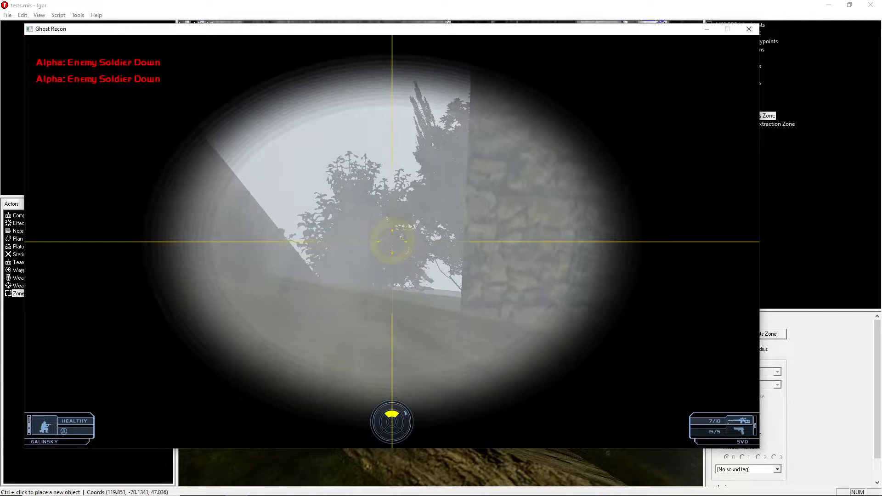
click(392, 242)
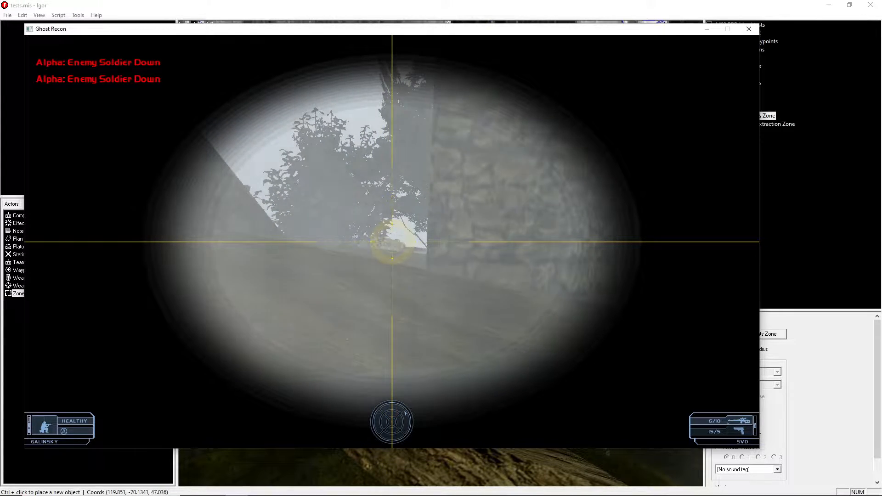
key(c)
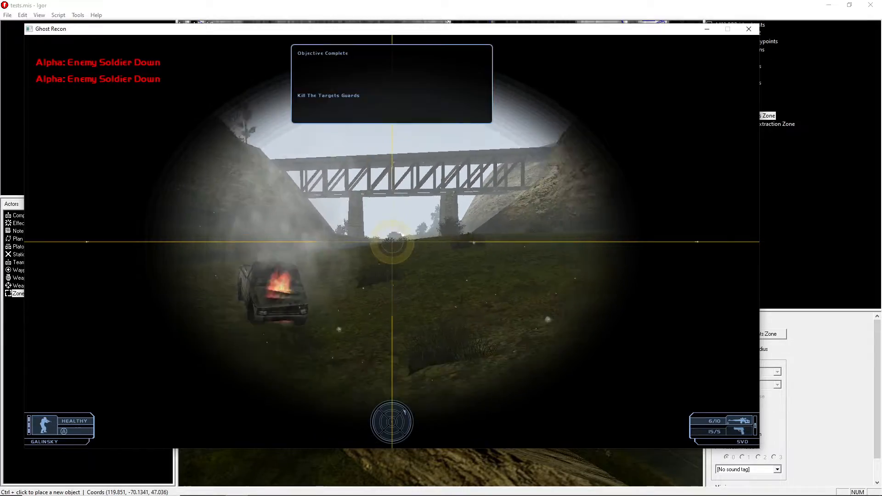
Leave the scope view, return to the road and walk along it away from the bridge, then look back around
right_click(392, 241)
key(w)
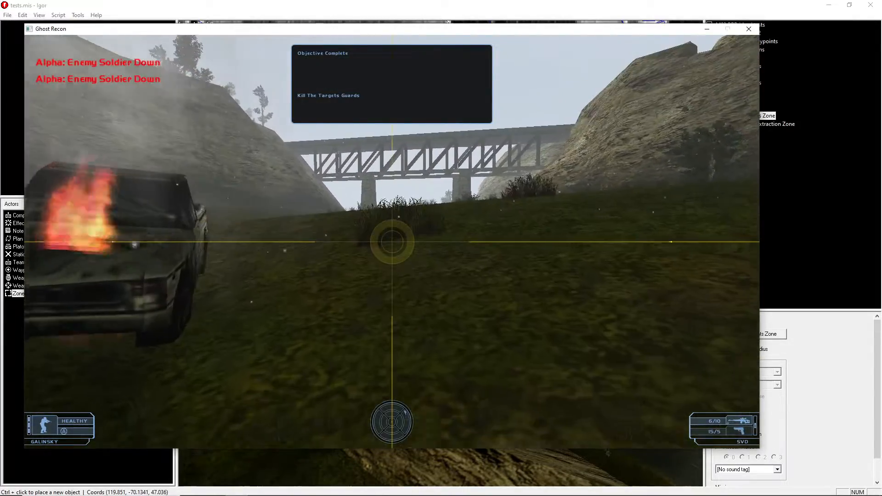
key(w)
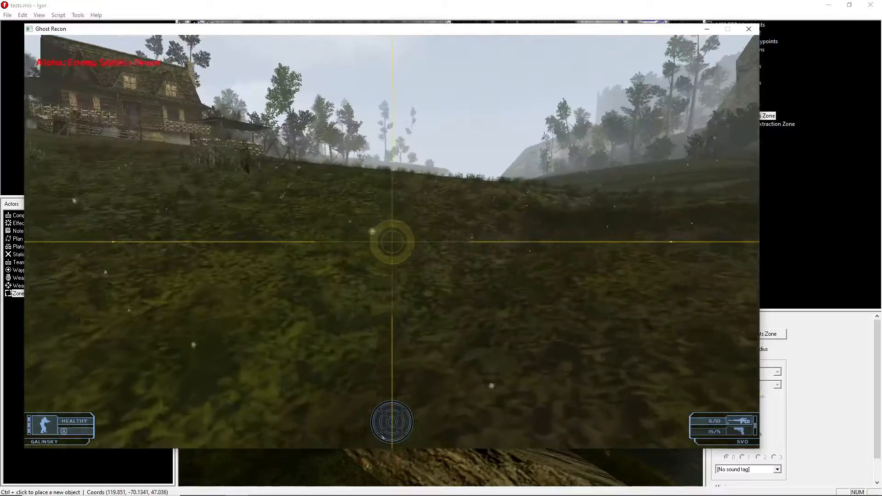
key(w)
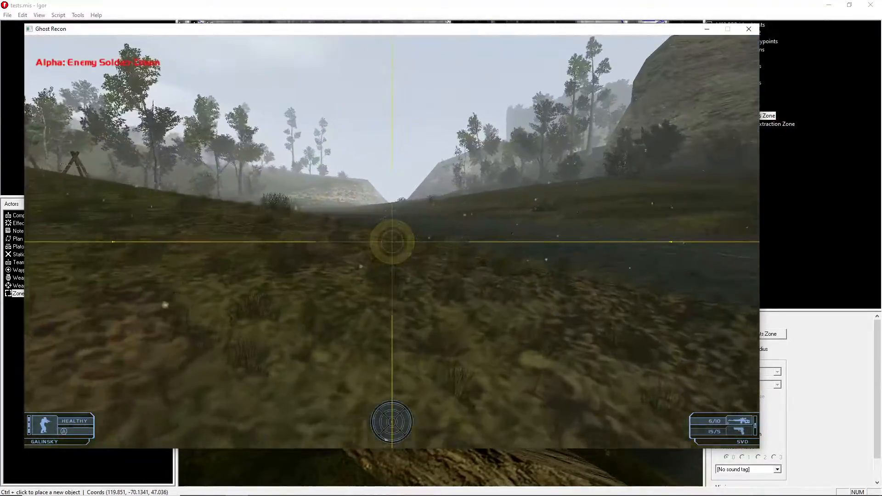
key(w)
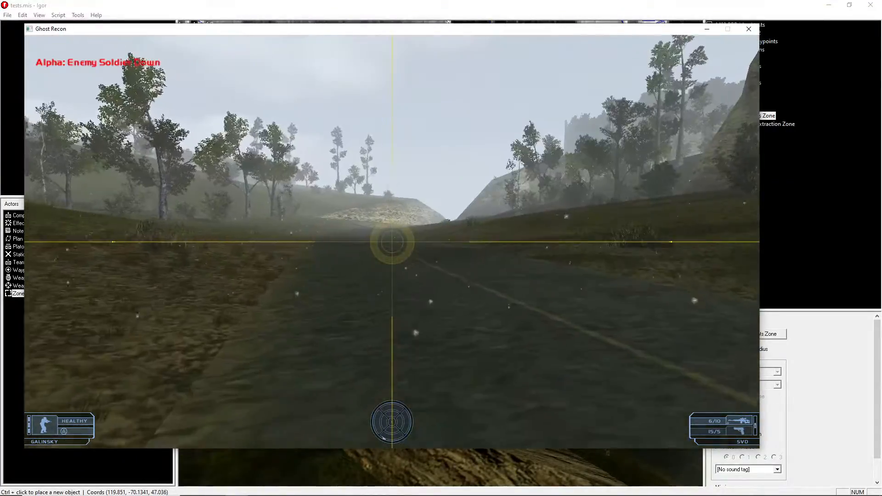
key(w)
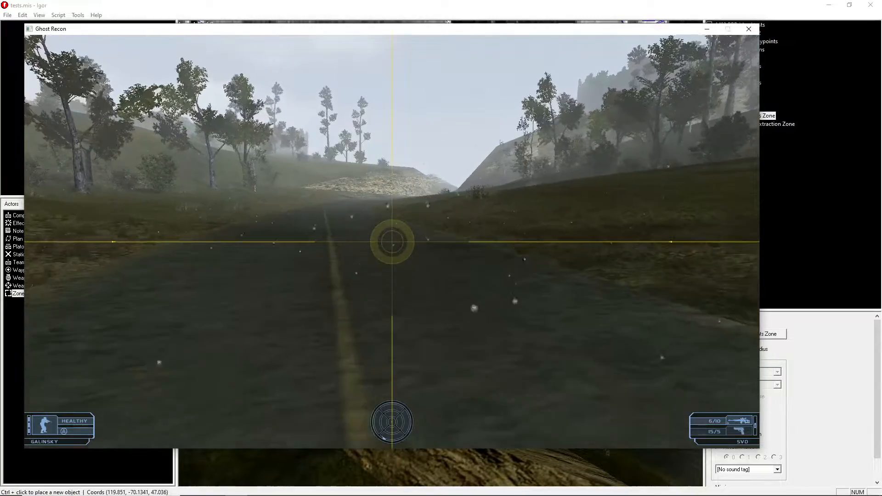
key(w)
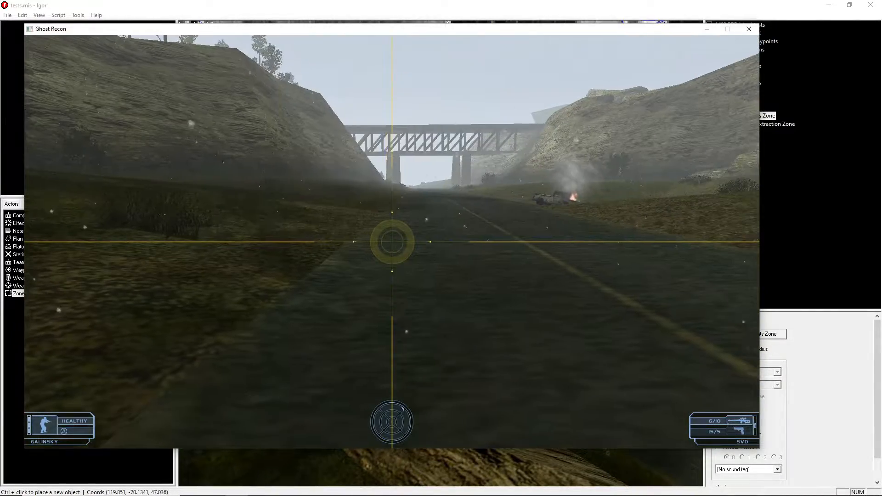
key(space)
key(space)
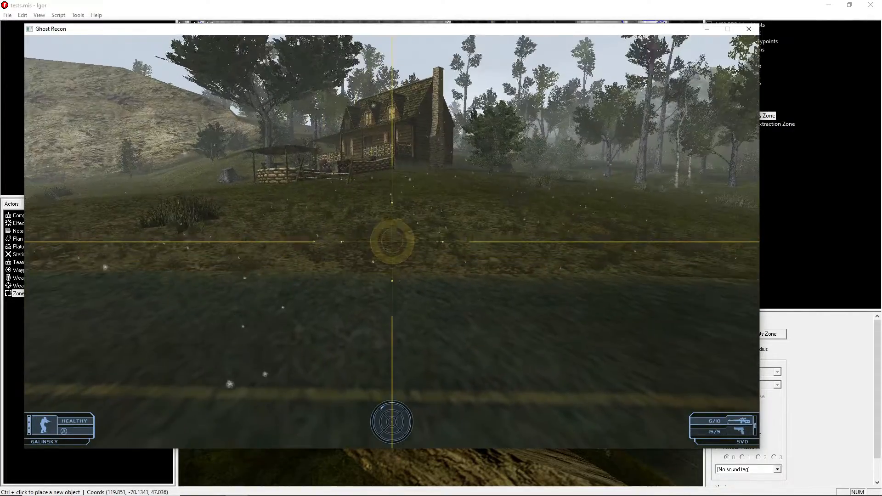
Follow the road under the bridge toward the tank and quick-save the game on approach
key(w)
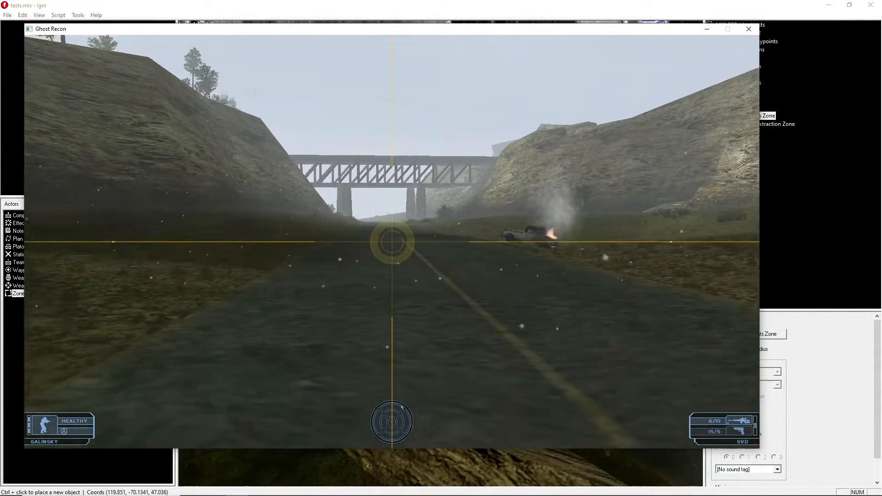
key(w)
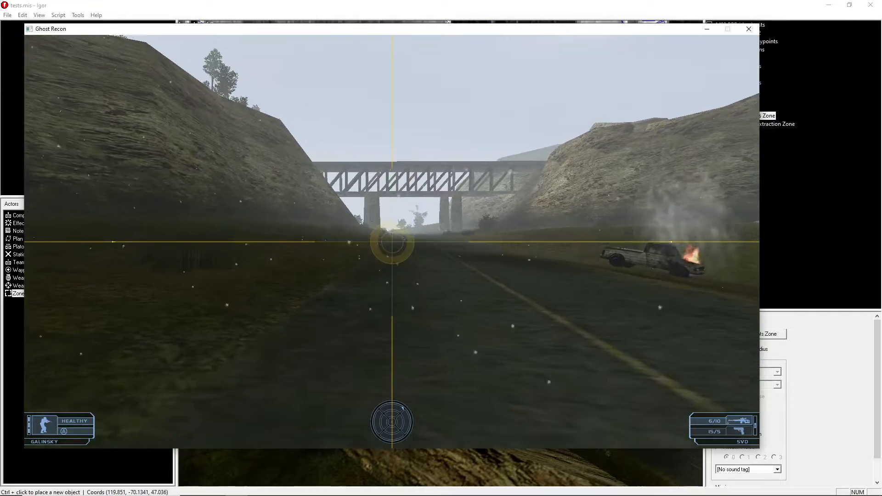
key(w)
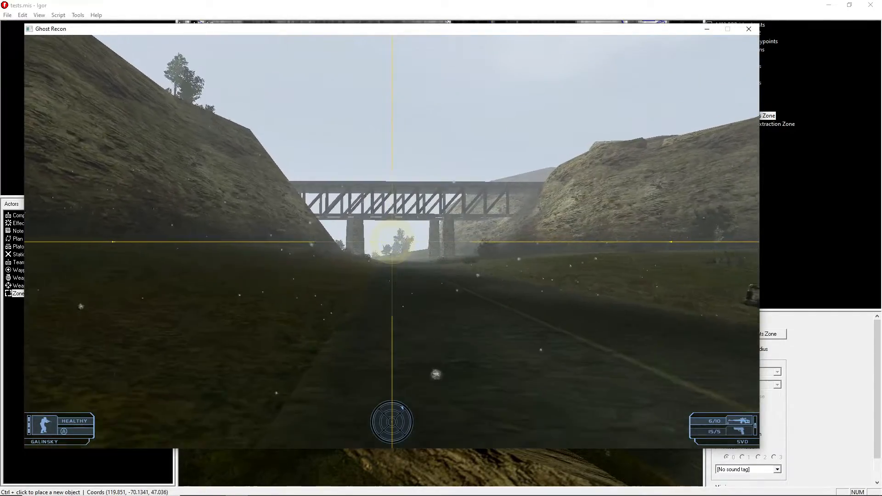
key(w)
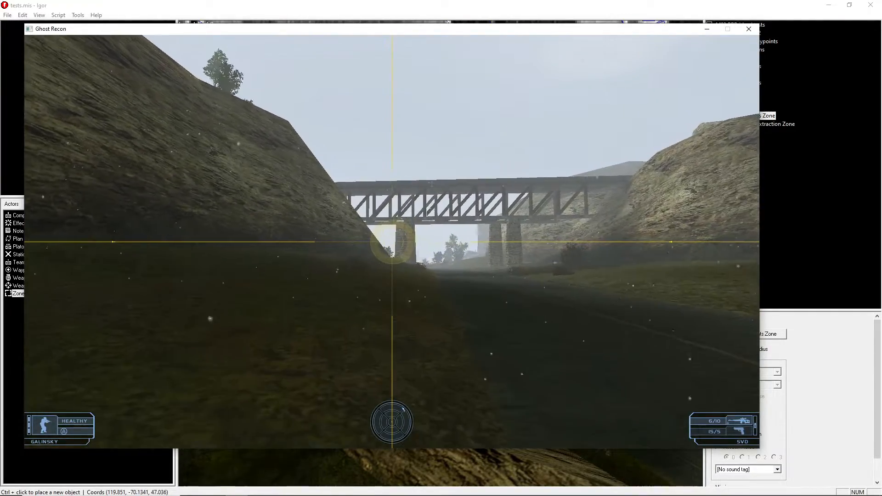
key(w)
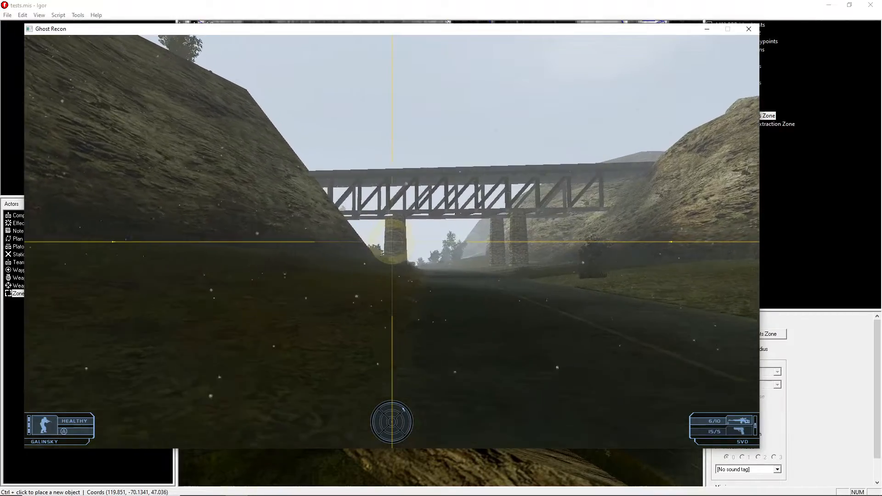
key(w)
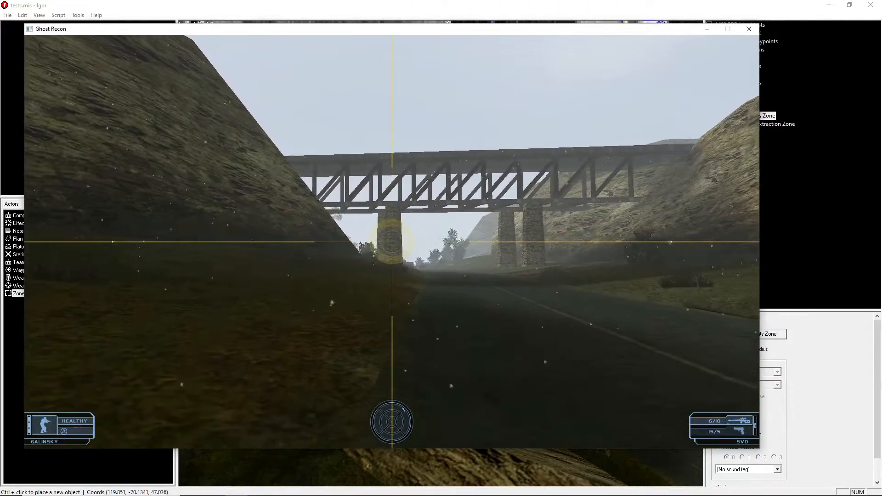
key(w)
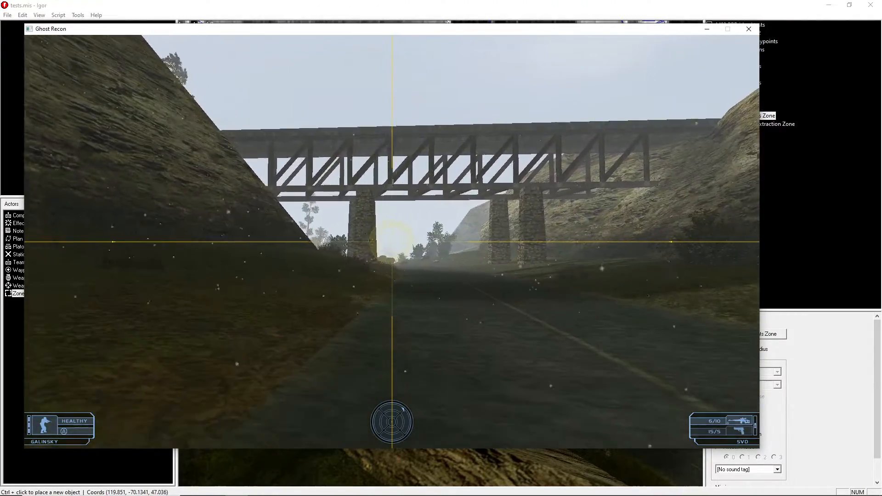
key(w)
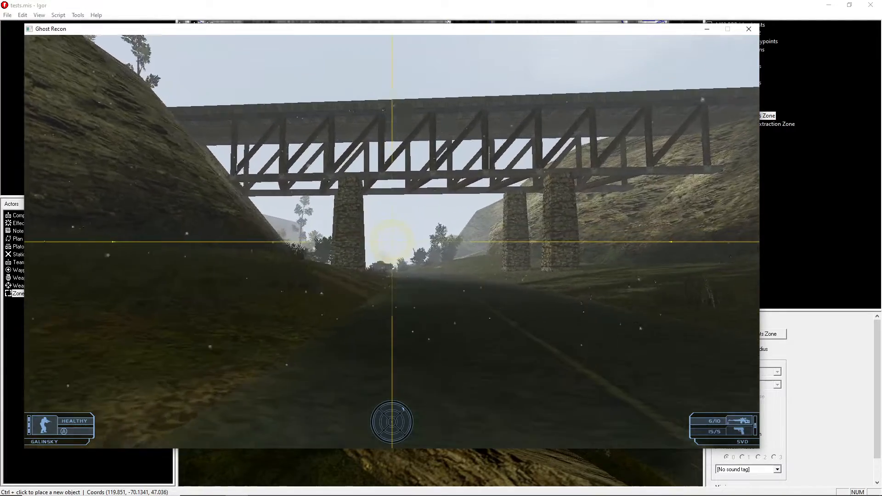
key(w)
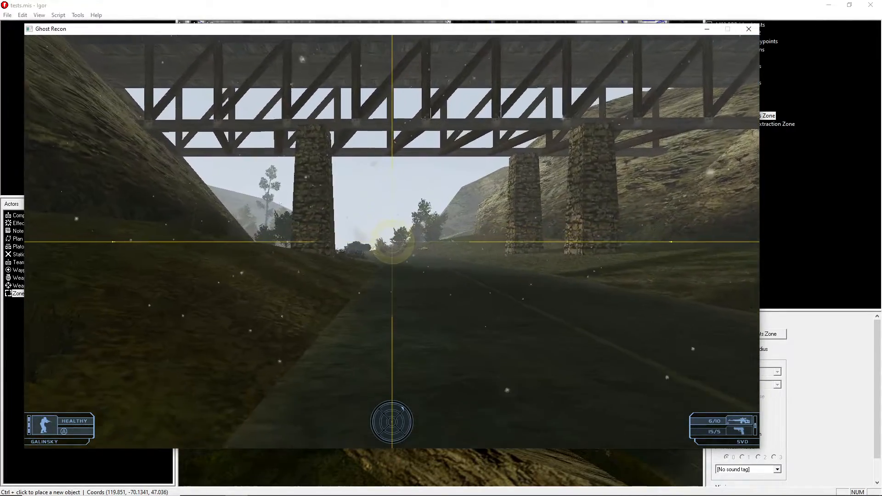
key(w)
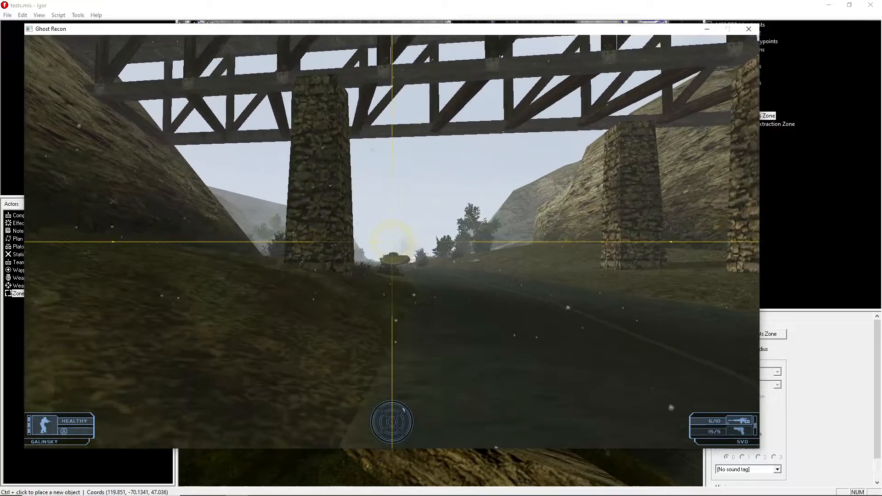
key(w)
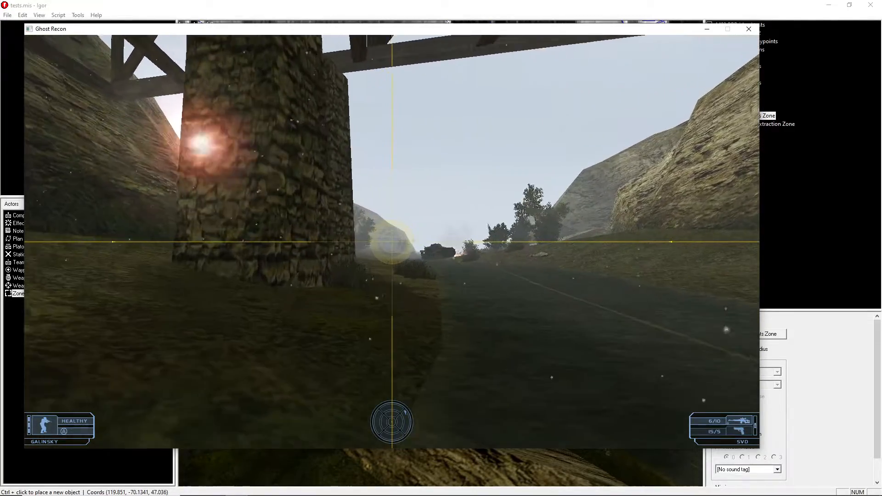
key(w)
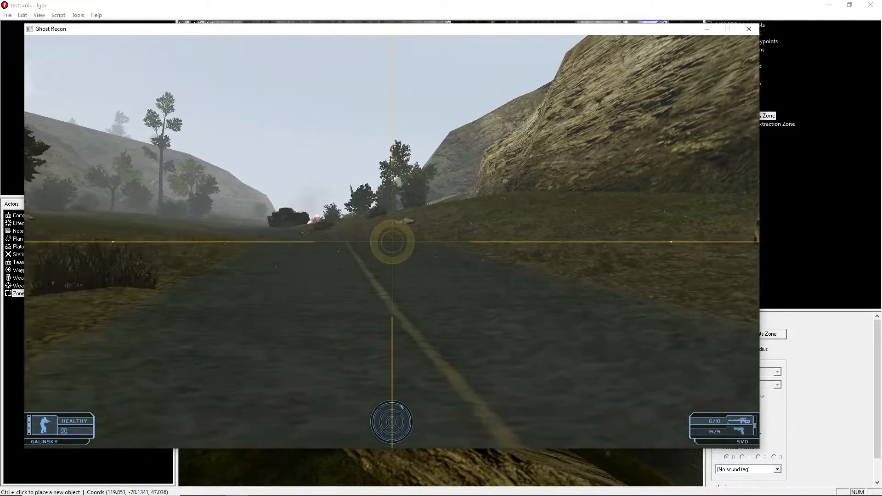
key(w)
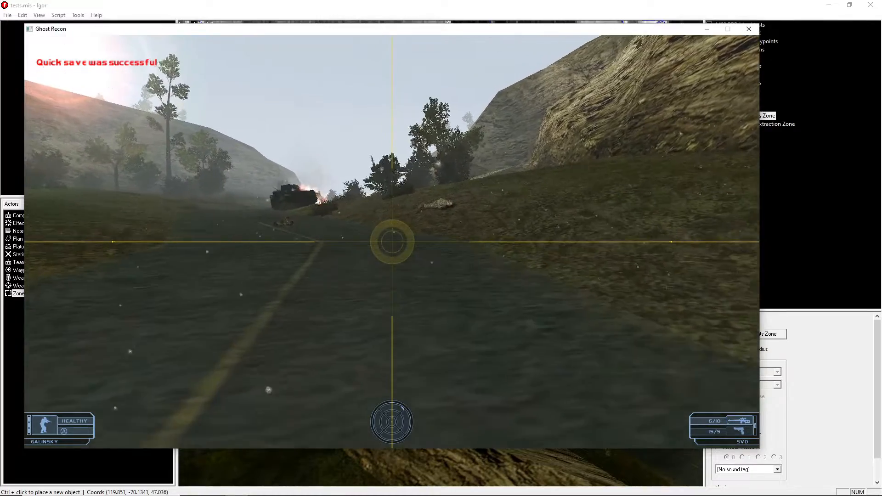
Approach the target near the burning tank, shoot him with the M9 to test failing the capture objective, and reload the quick save
key(w)
key(w)
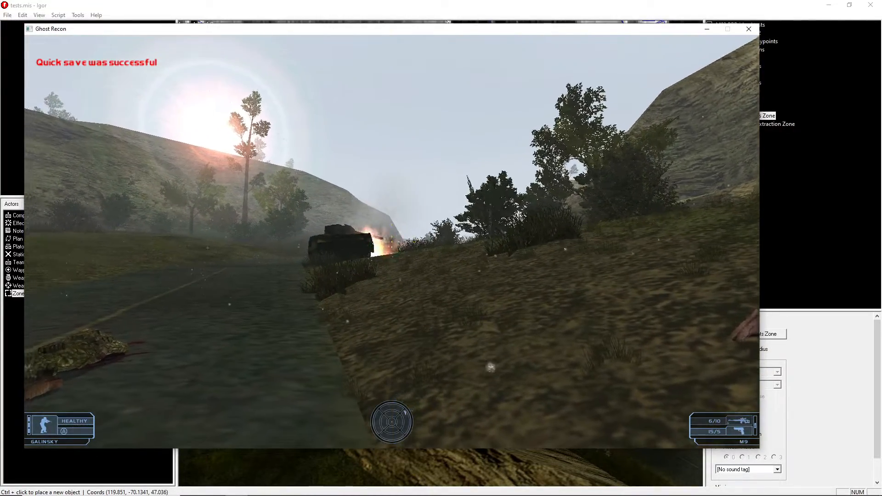
click(392, 241)
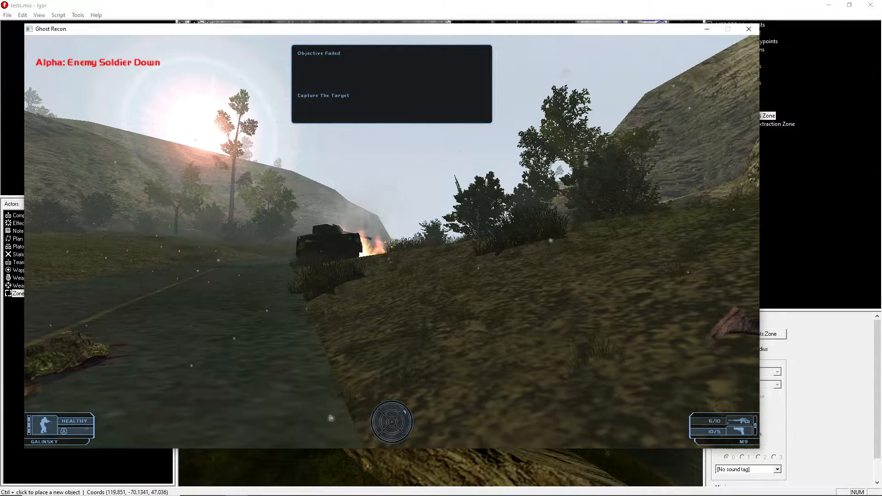
key(F9)
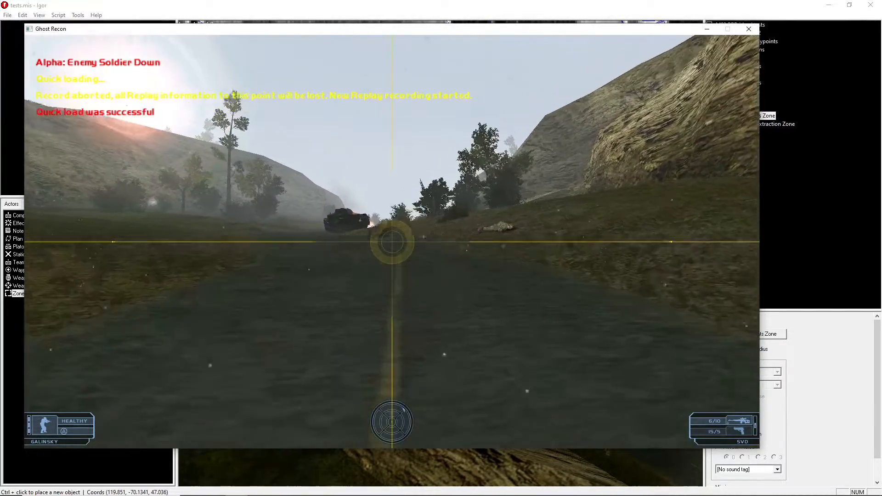
Walk up the road past the burning tank to the target and take him prisoner without firing
key(w)
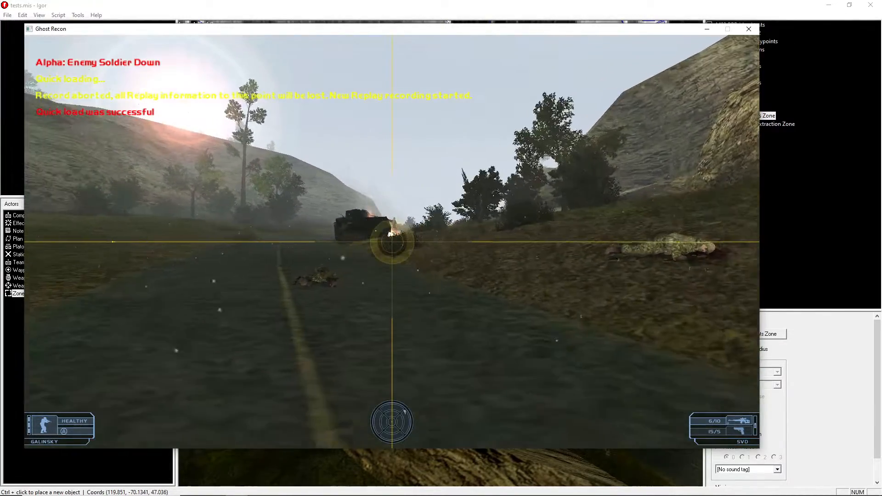
key(w)
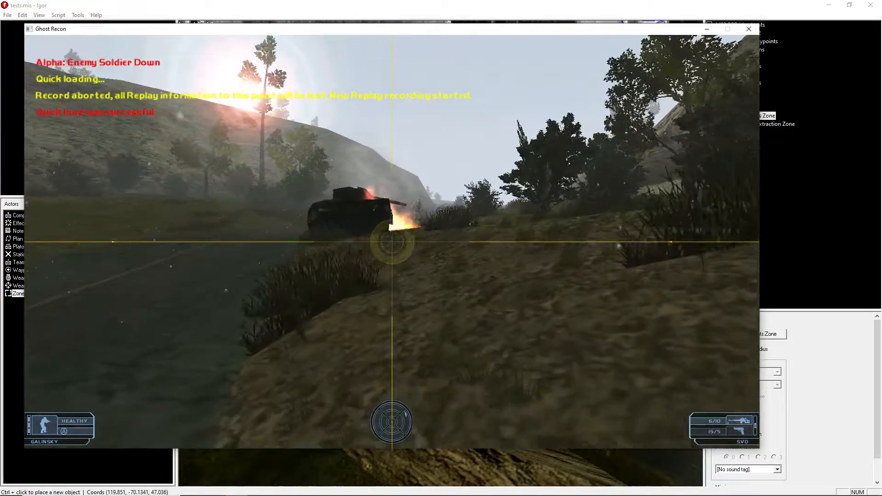
key(w)
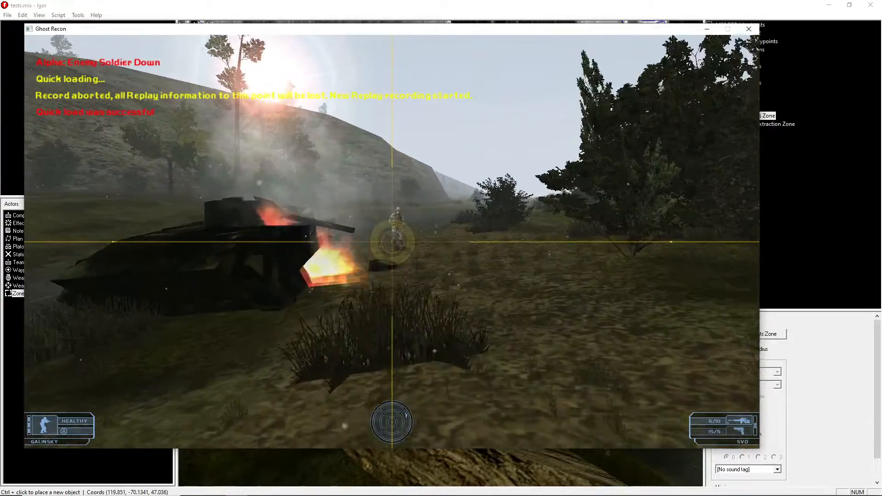
key(w)
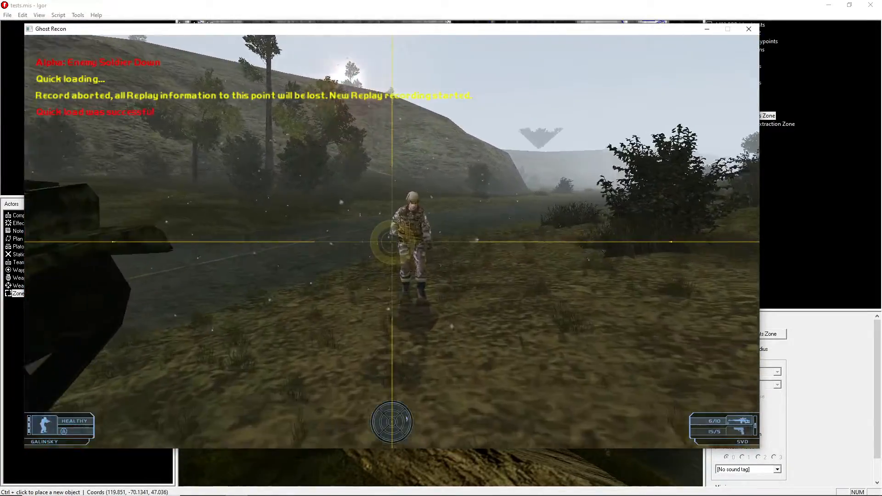
key(w)
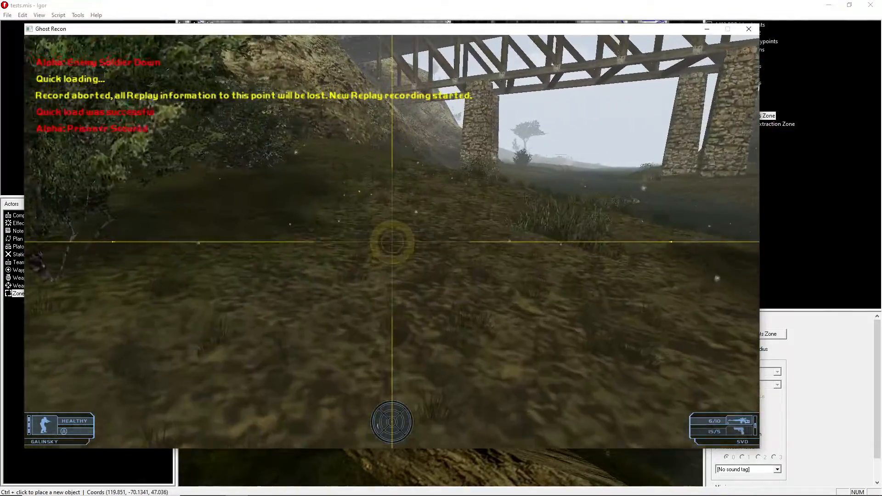
Return along the road under the bridge and head toward the burning pickup and the house beyond it
key(w)
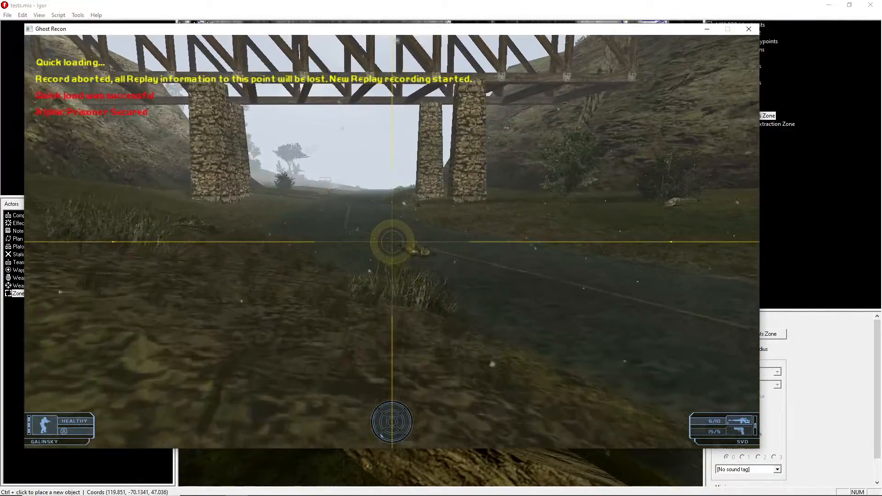
key(w)
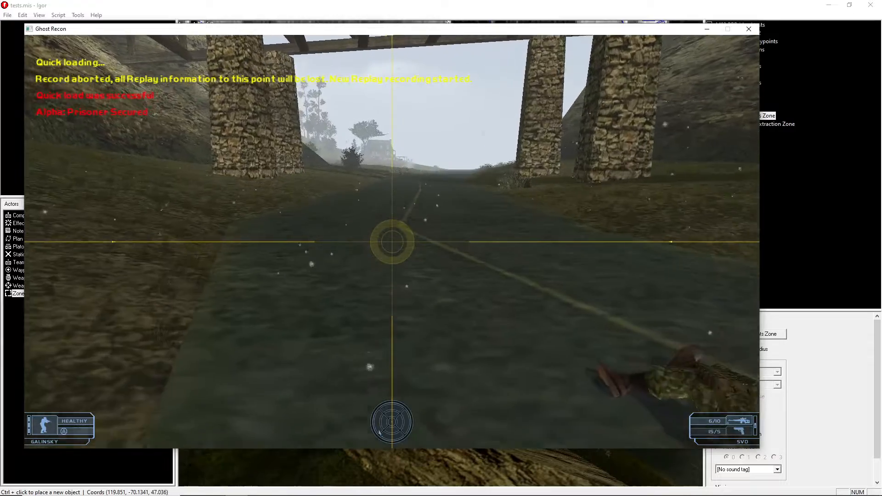
key(w)
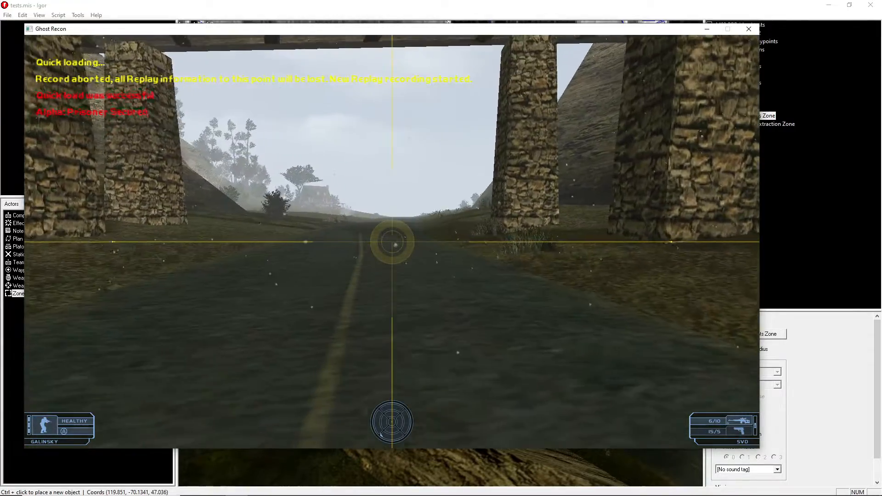
key(w)
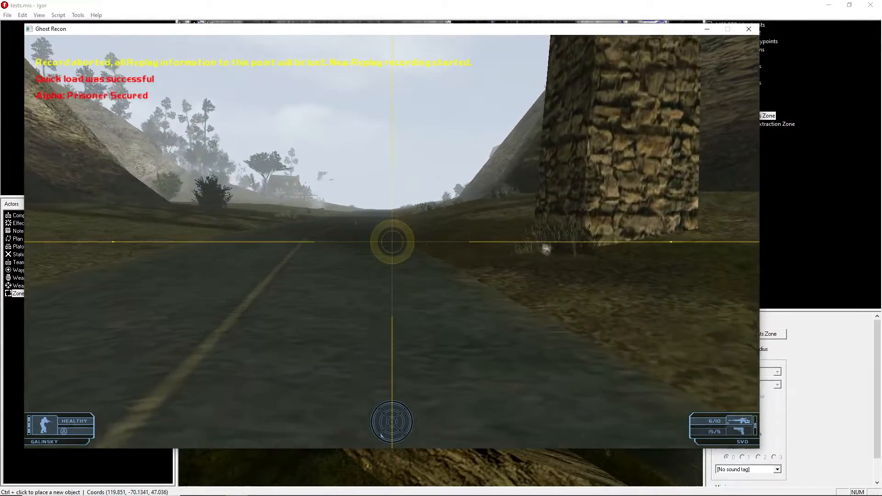
key(w)
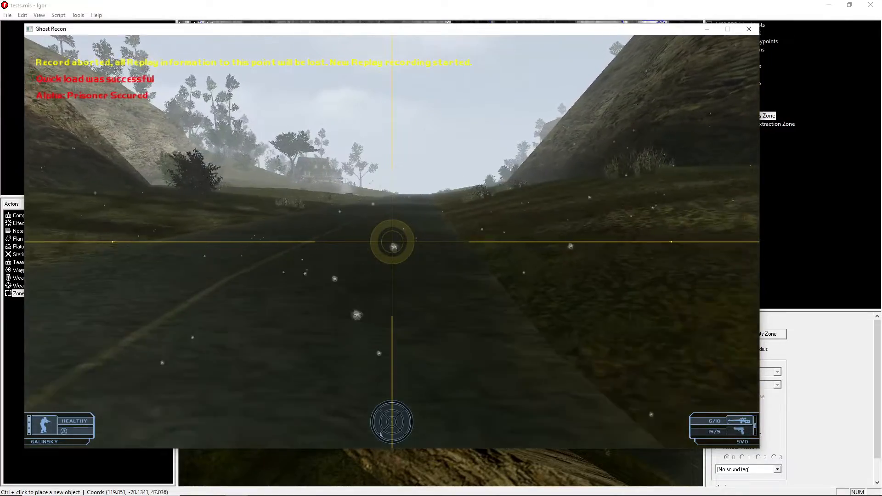
key(w)
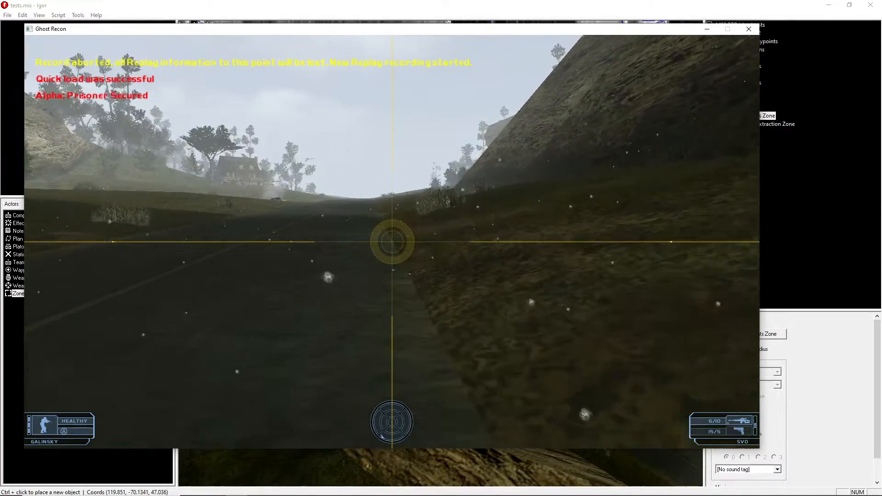
key(w)
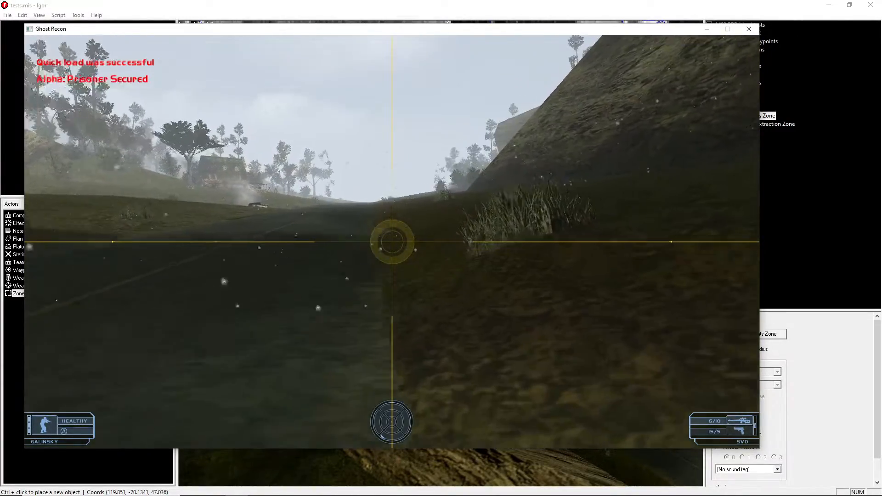
key(w)
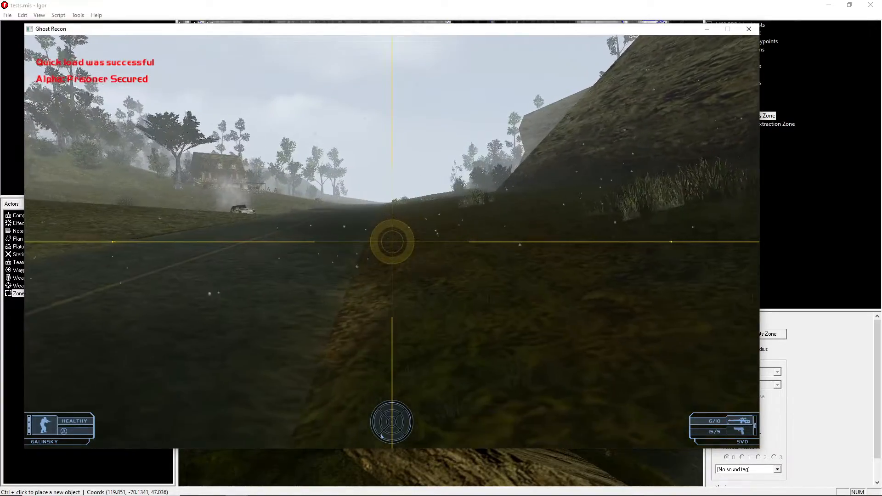
key(w)
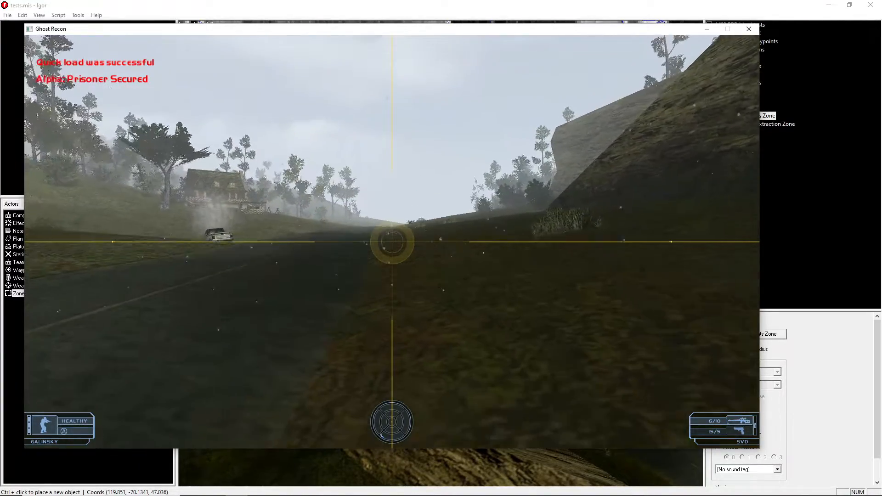
Walk the soldier along the road past the burning truck, and turn back to face the following prisoner
key(w)
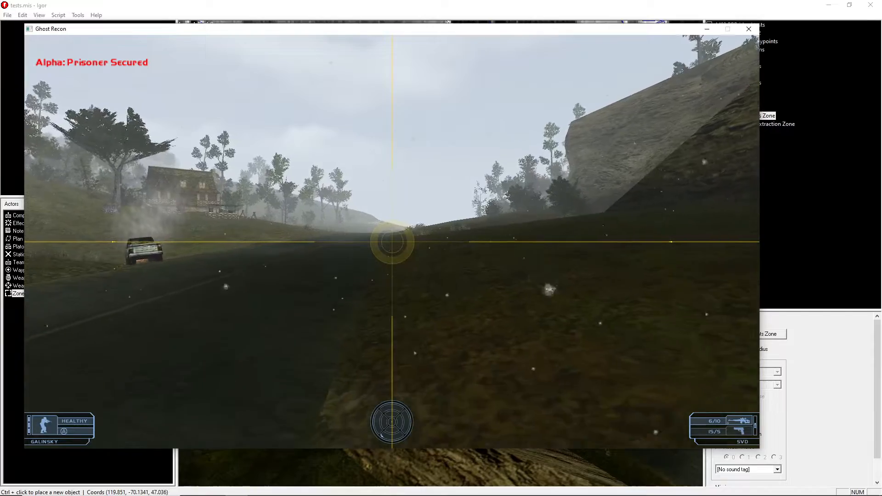
key(w)
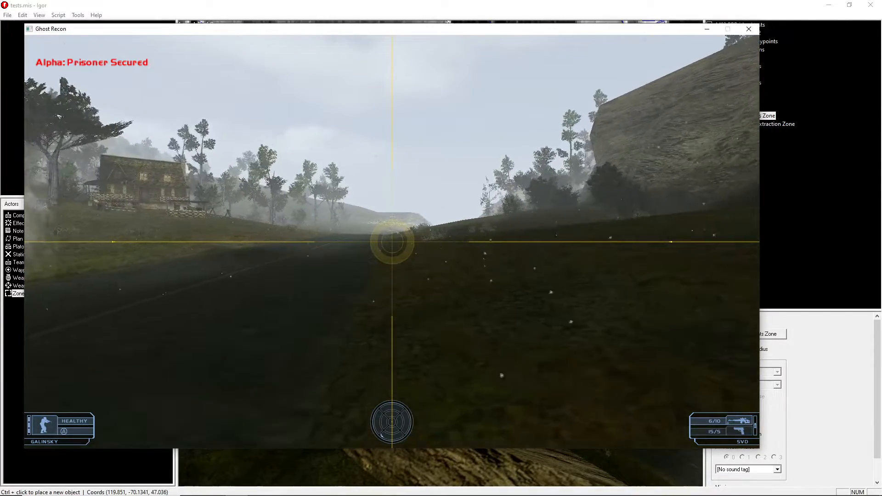
key(w)
key(w)
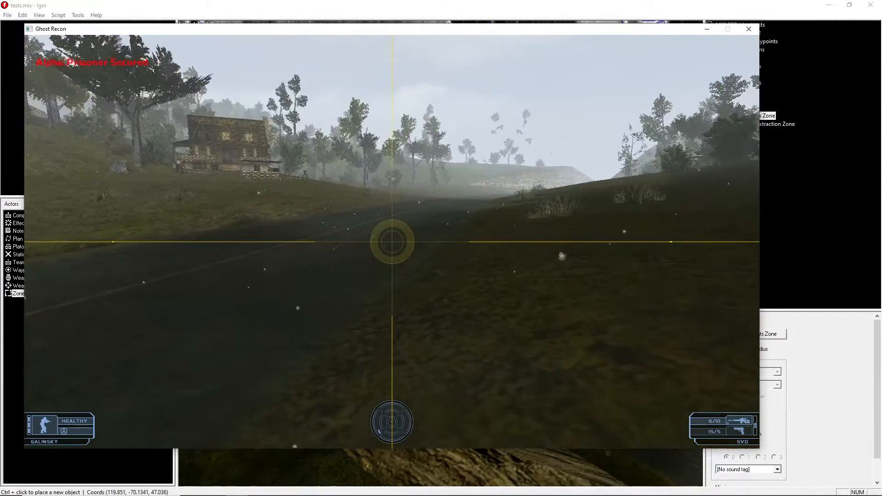
key(w)
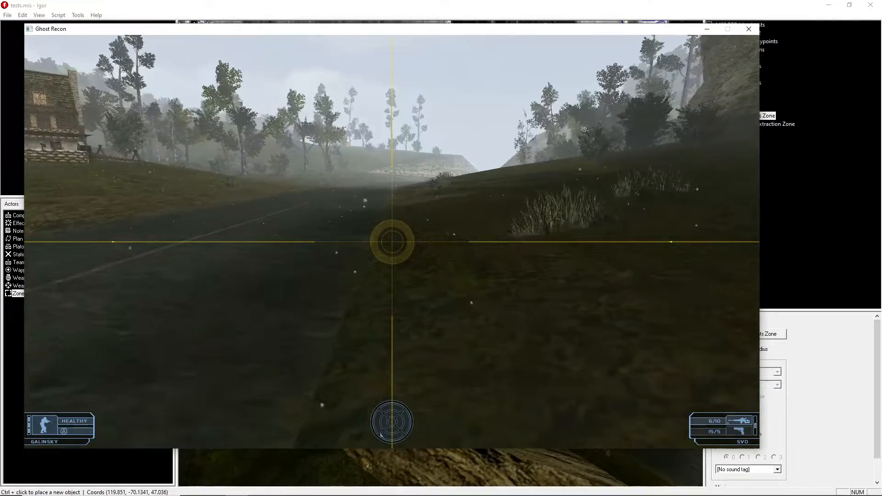
key(w)
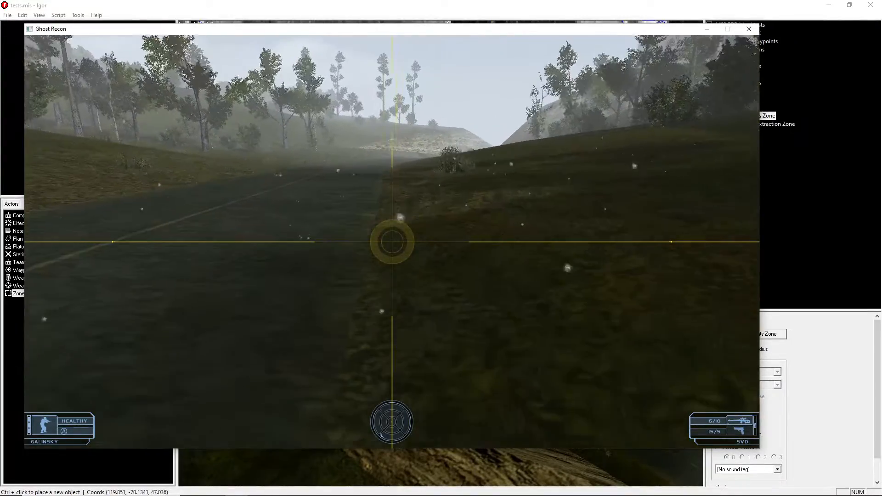
key(w)
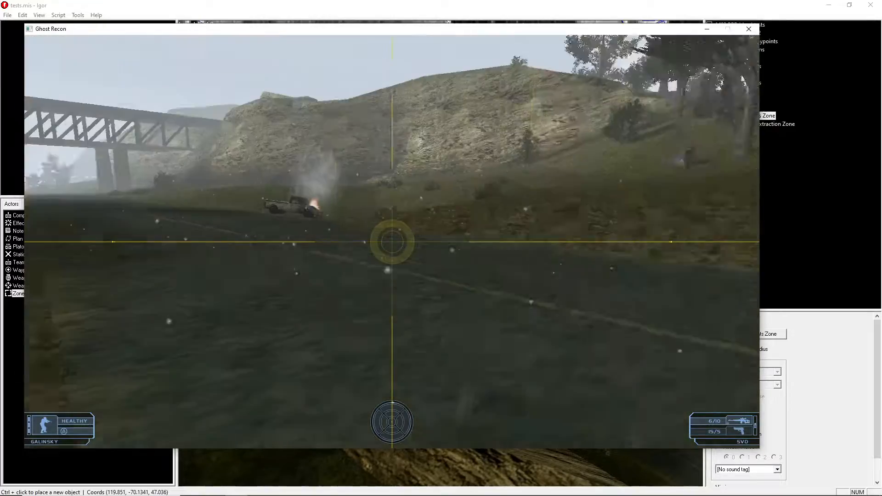
key(w)
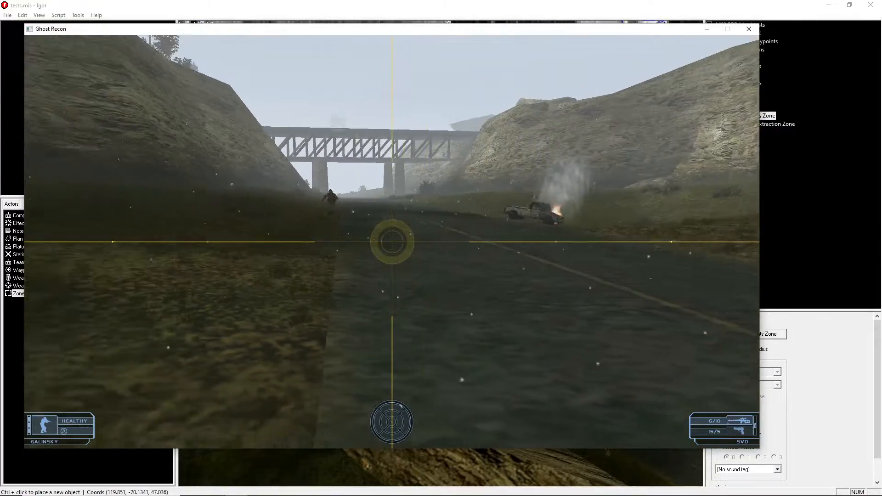
key(w)
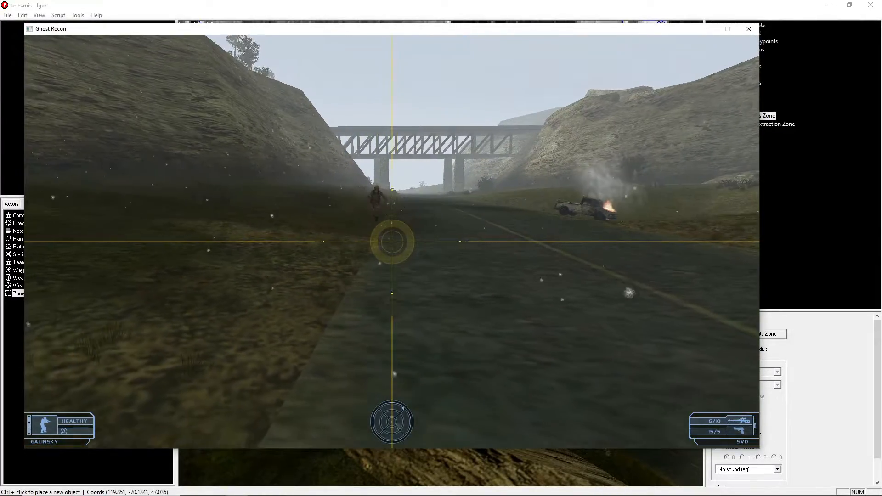
Move around the prisoner at the roadside, quick-save the test mission and reload that quick save
key(s)
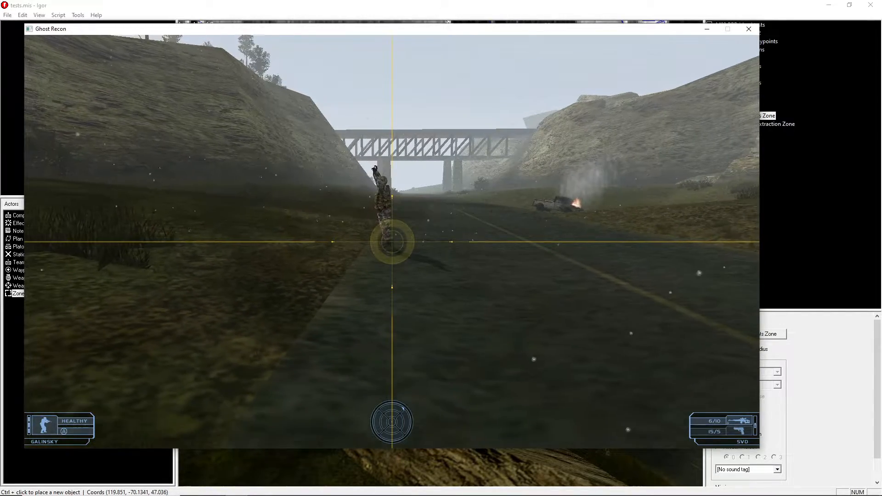
key(s)
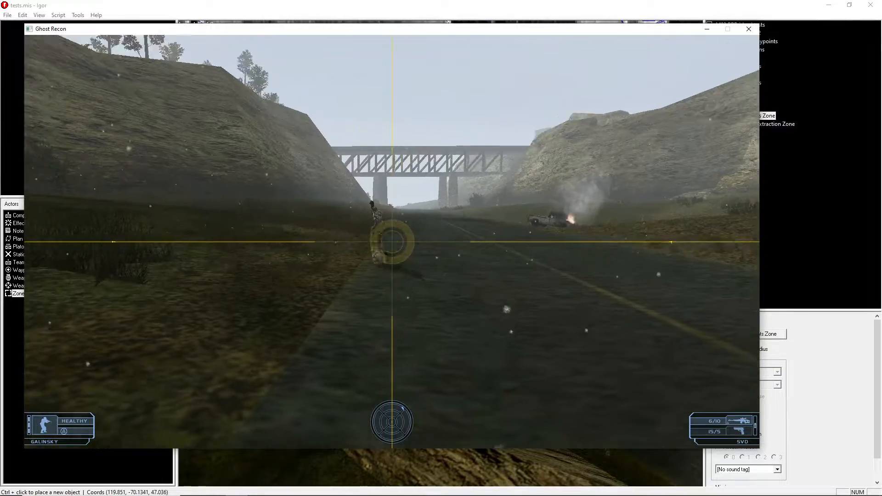
key(w)
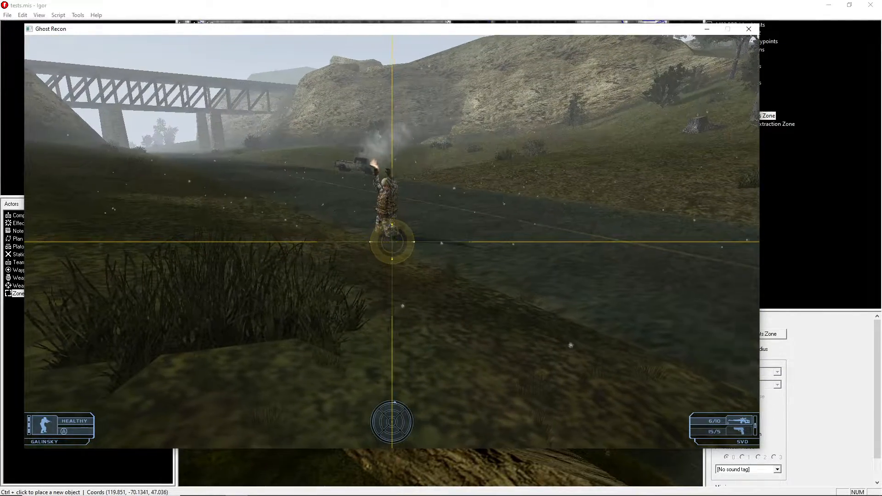
key(w)
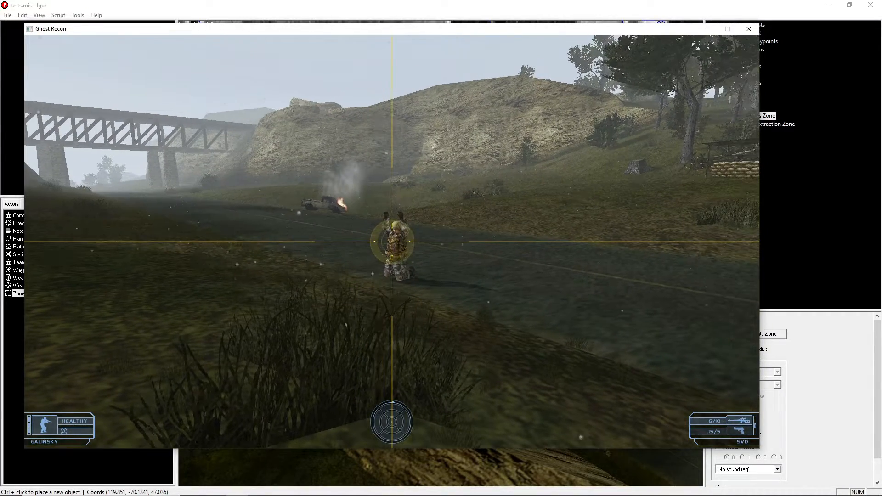
key(F5)
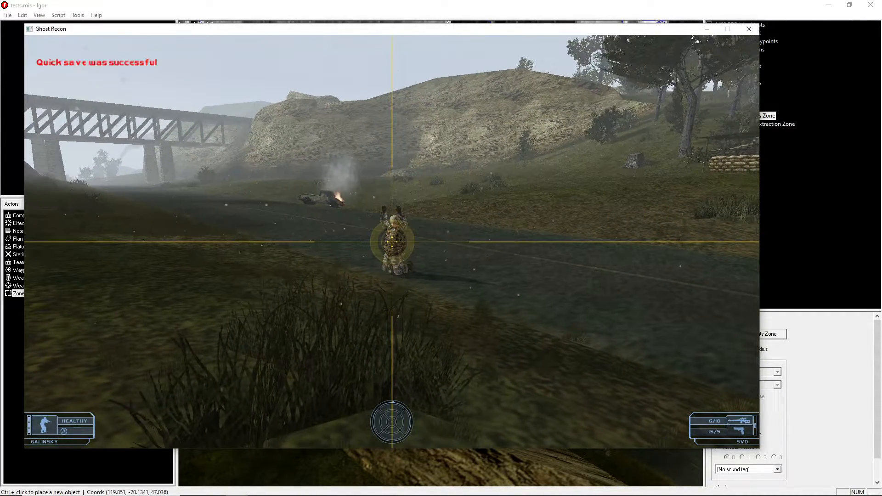
key(F8)
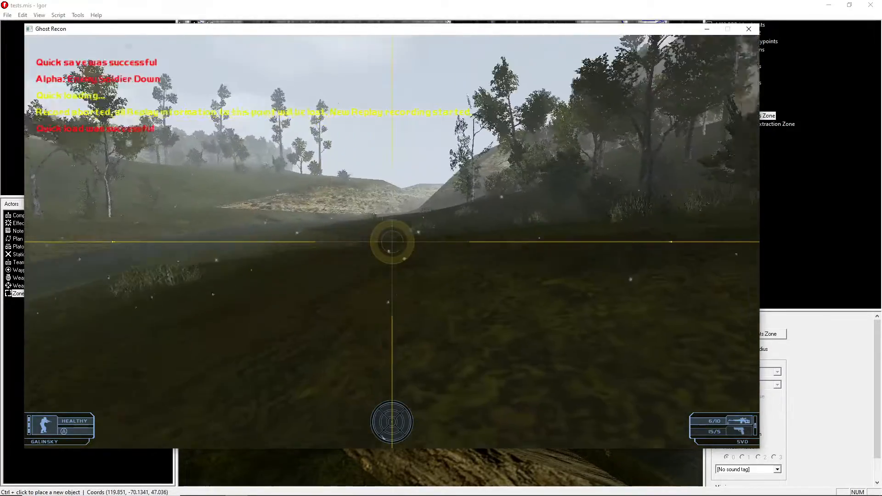
Check the command map and walk past the sandbag emplacement up the steps to the house's front door
key(Tab)
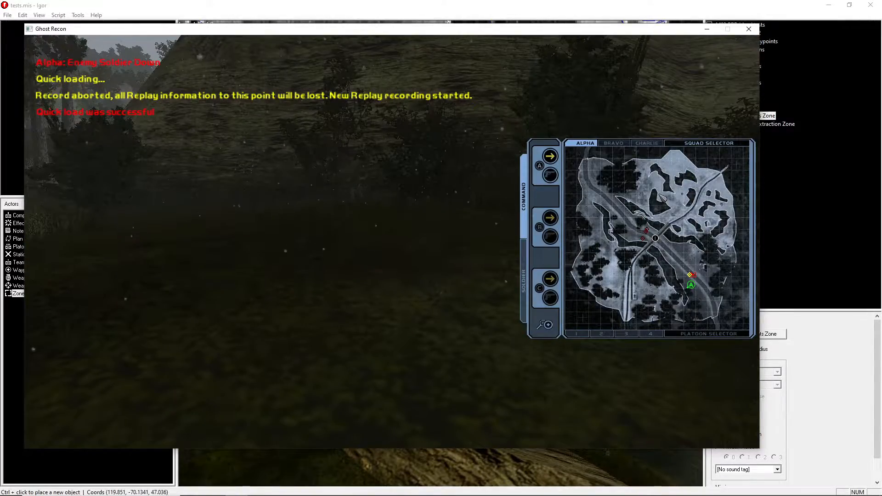
key(Tab)
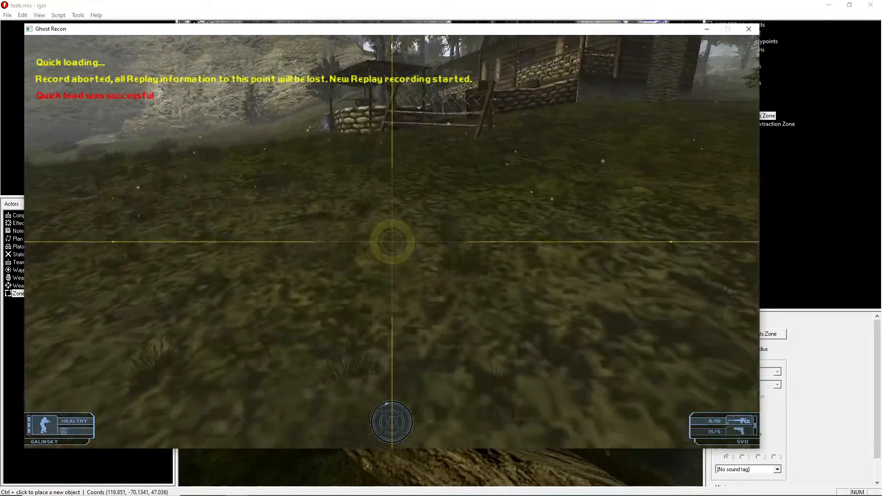
key(w)
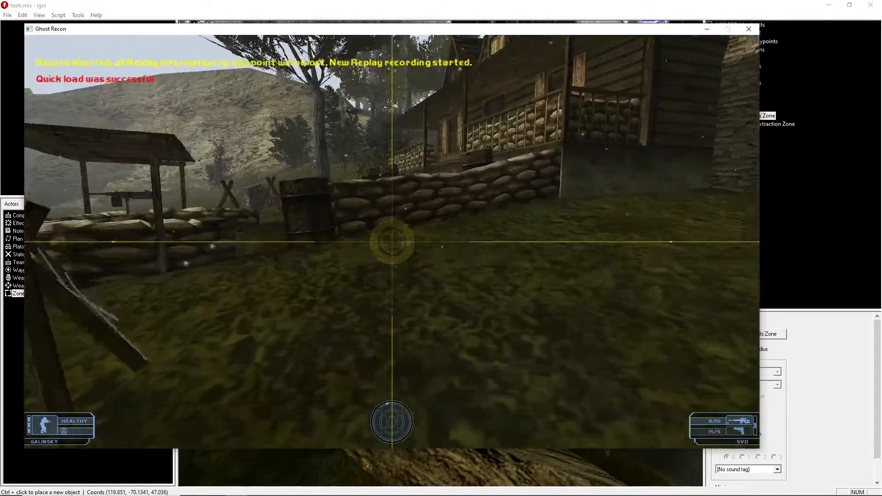
key(w)
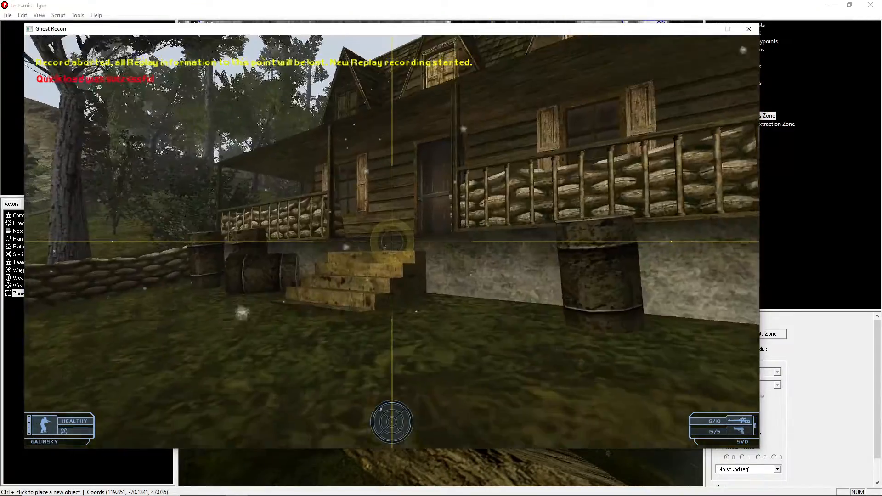
key(w)
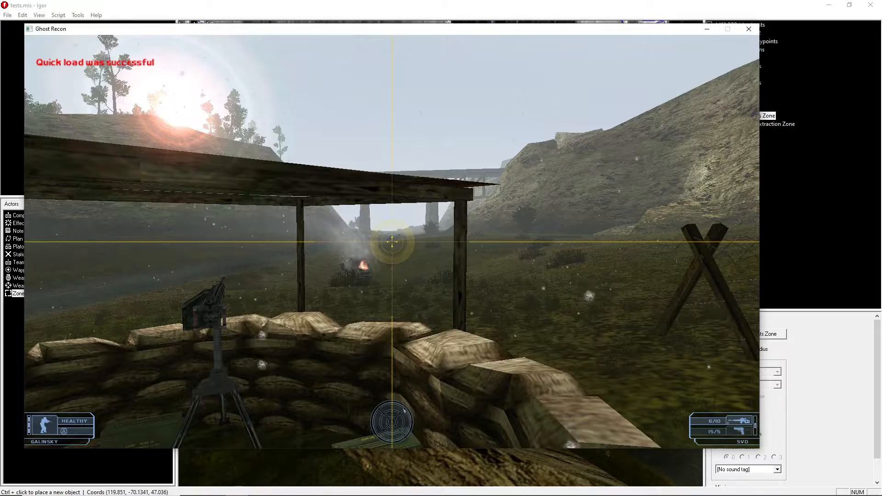
key(w)
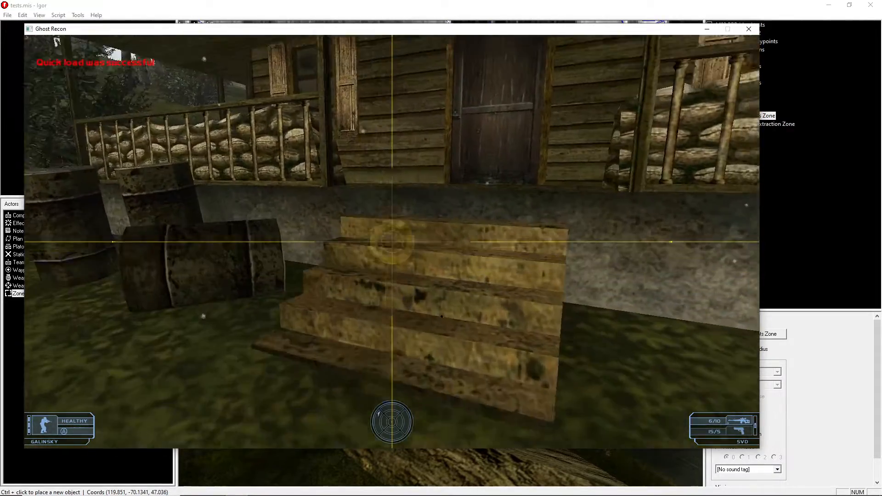
key(w)
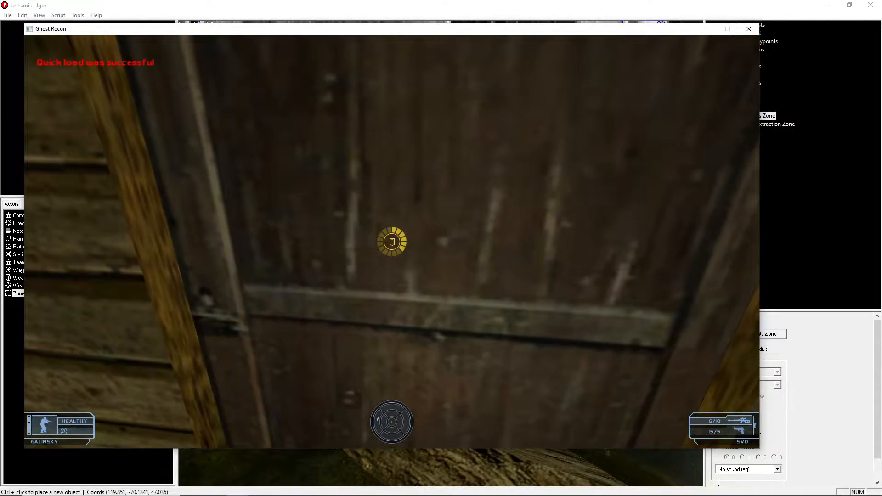
Enter the house and approach the table holding the map to complete the Secure Documents objective
key(w)
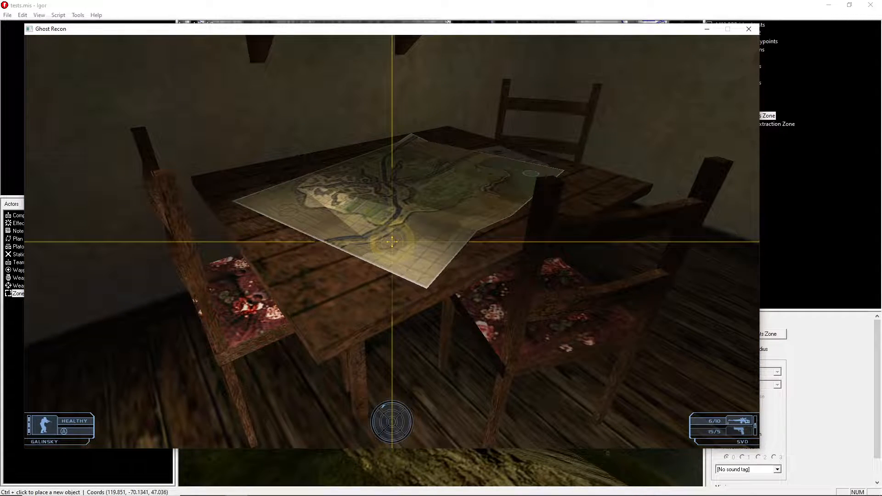
key(w)
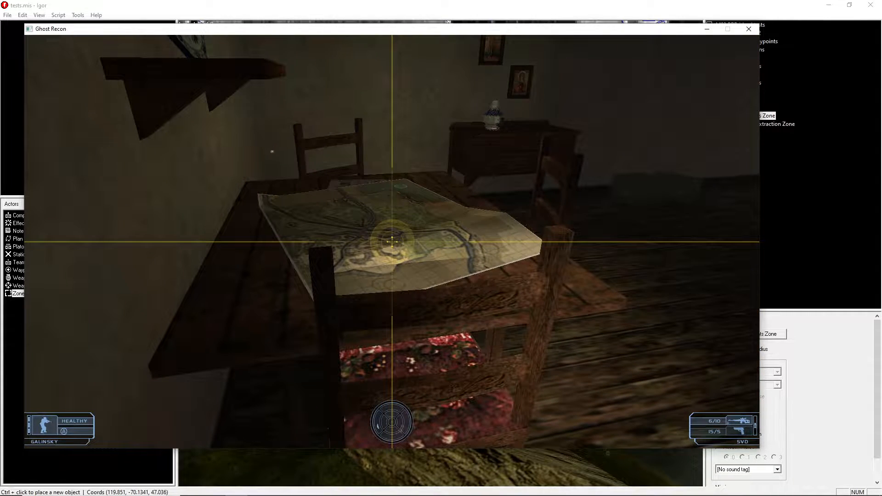
key(w)
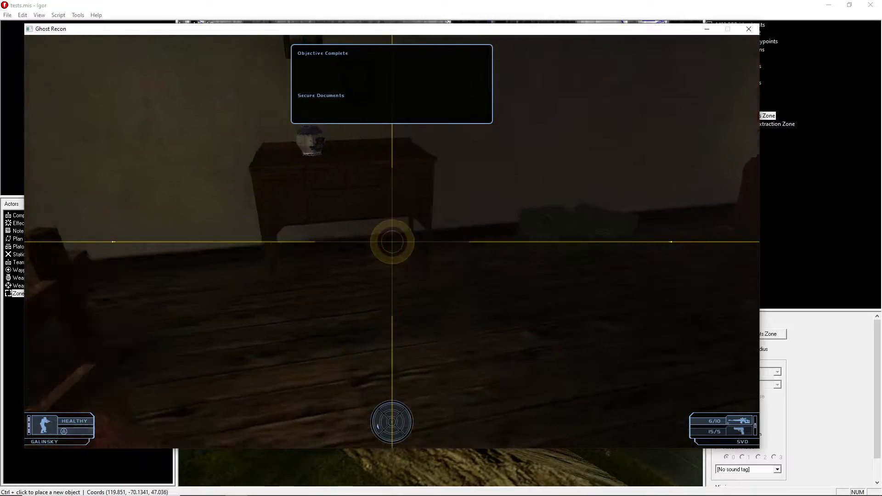
Leave the house, cross the field to the prisoner on the road and crouch there for extraction
key(w)
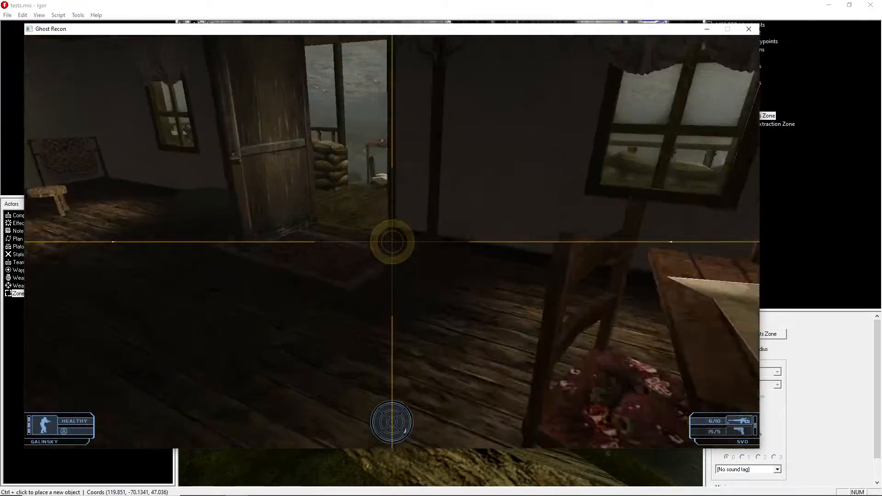
key(w)
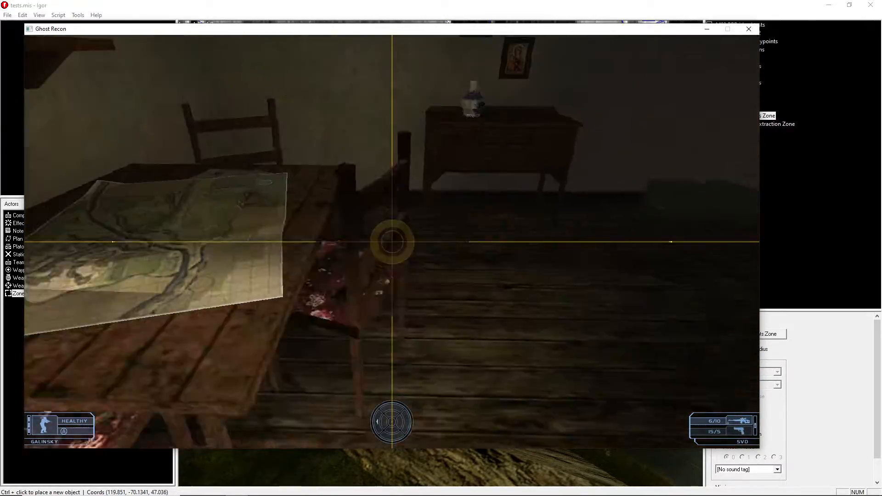
key(w)
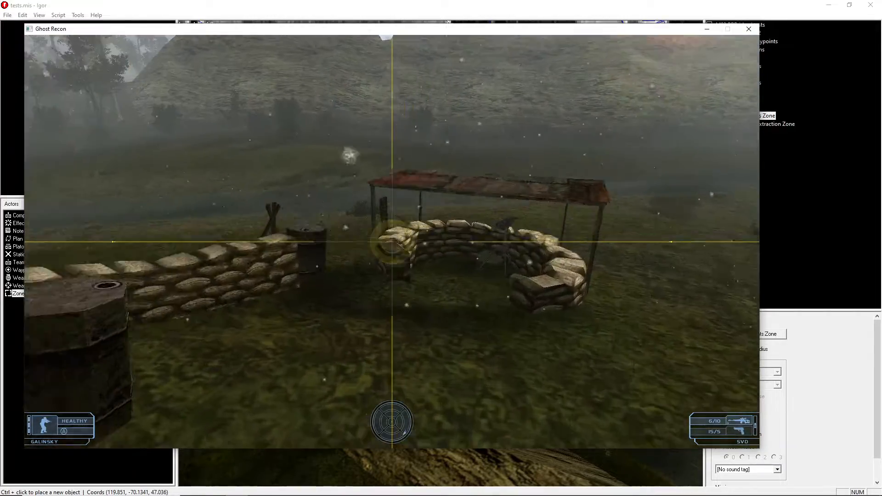
key(w)
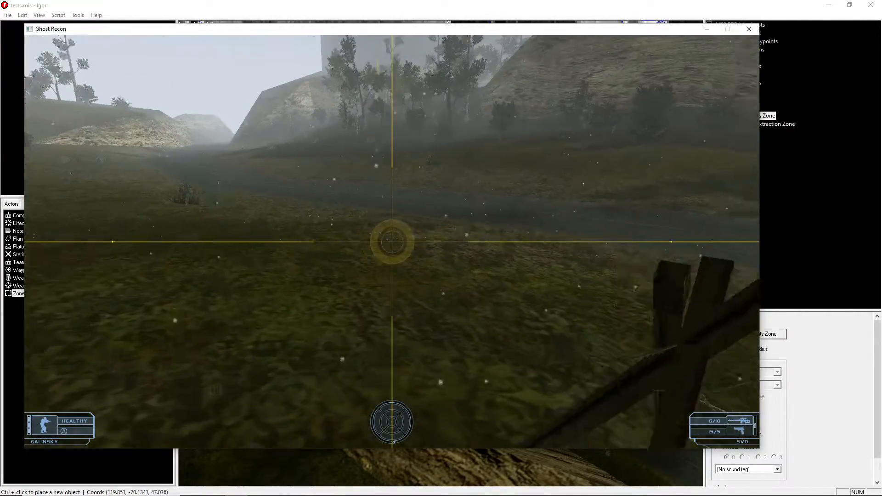
key(w)
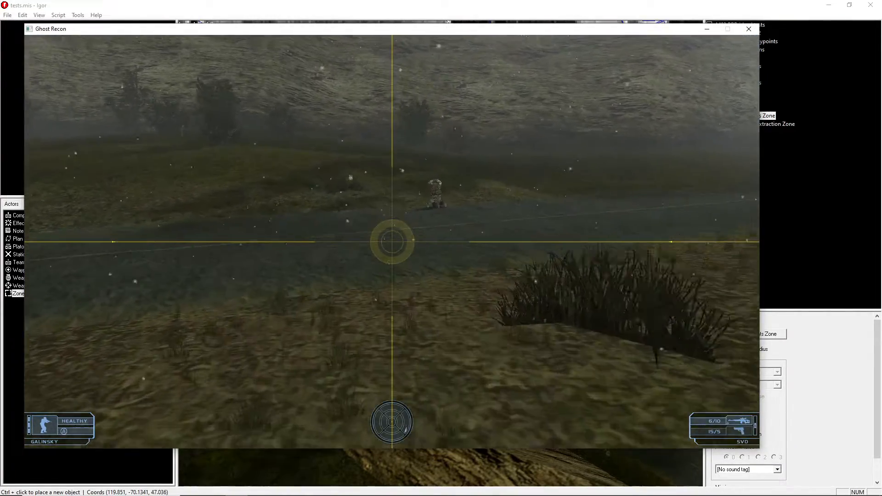
key(w)
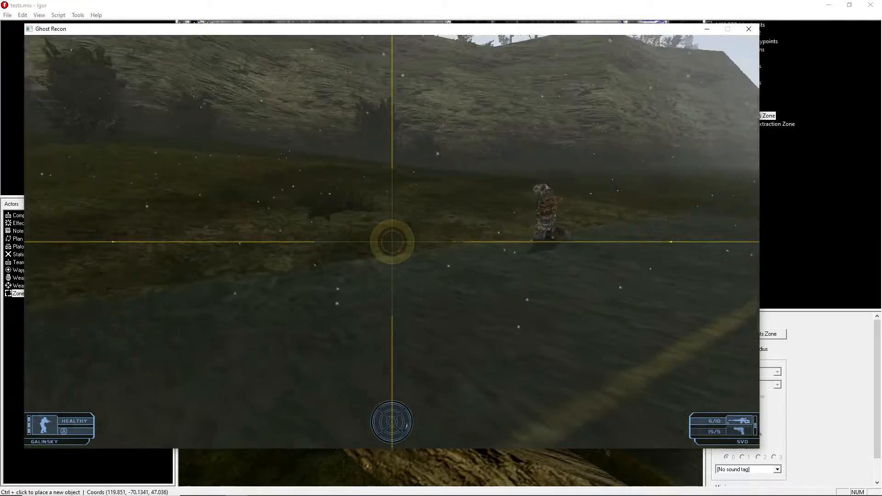
key(w)
key(c)
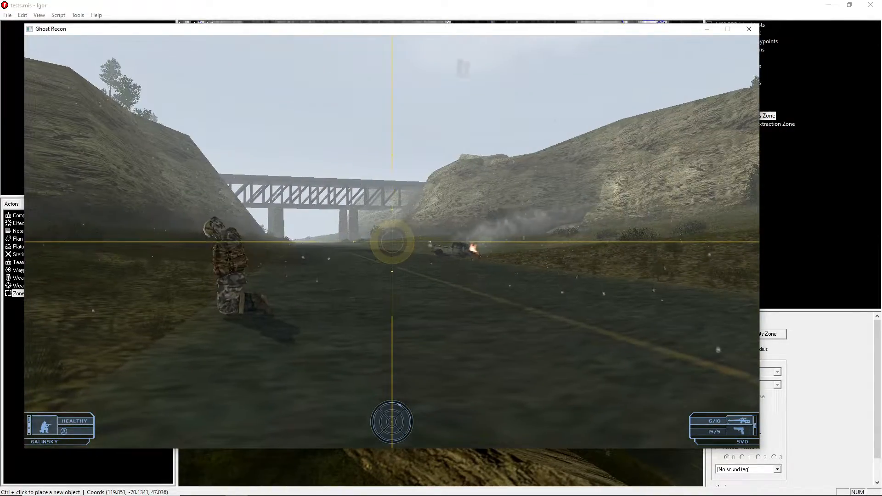
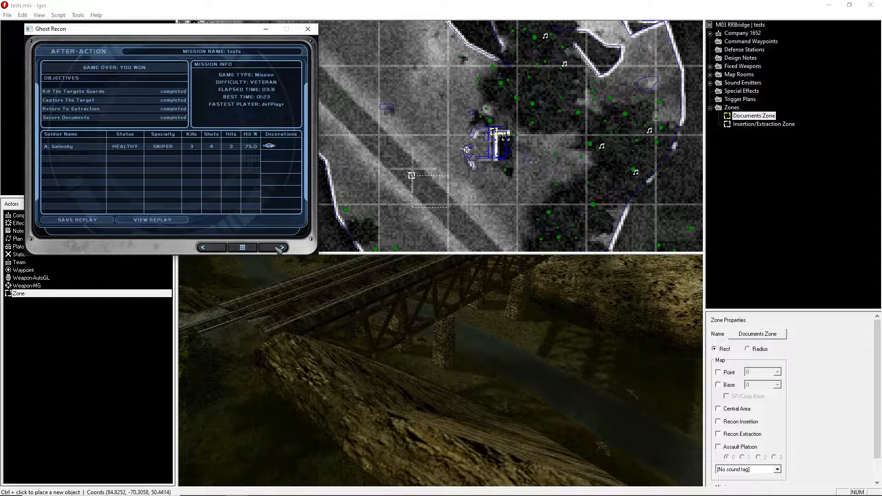
Dismiss the after-action report and quit the game to return to the Igor mission editor
click(279, 248)
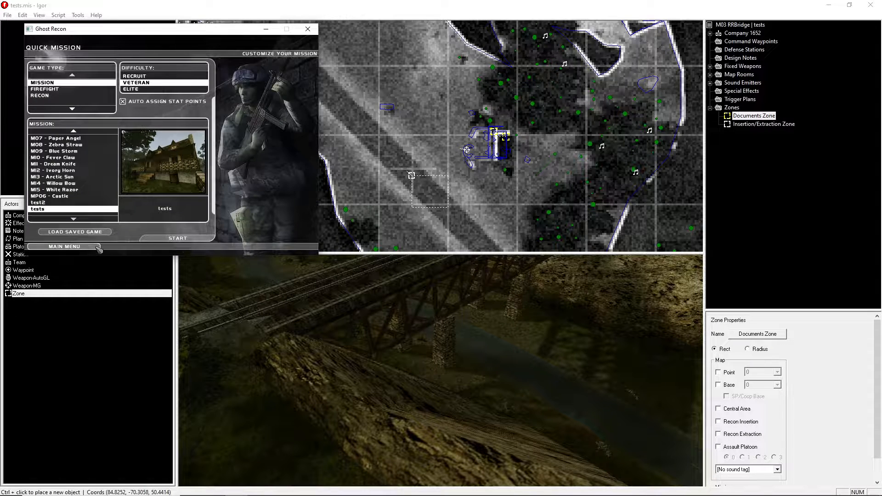
click(99, 249)
click(97, 246)
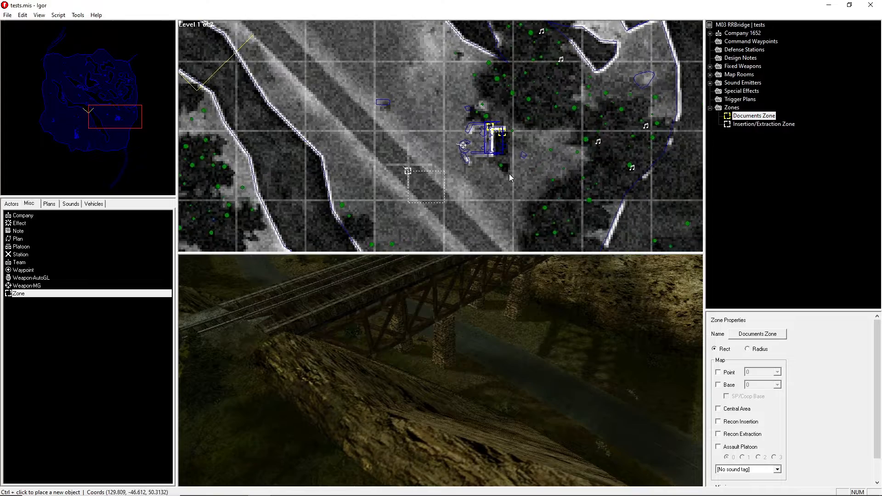
right_drag(498, 179, 462, 130)
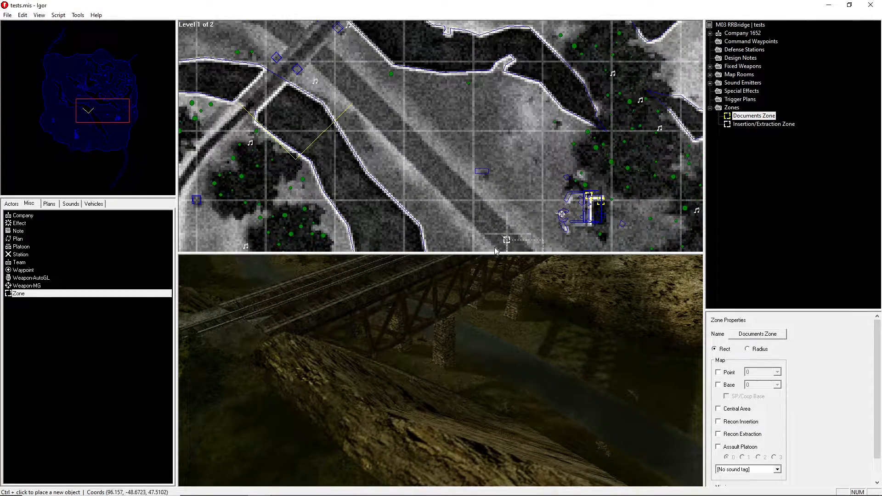
Save the tests mission
right_drag(511, 209, 510, 152)
click(7, 15)
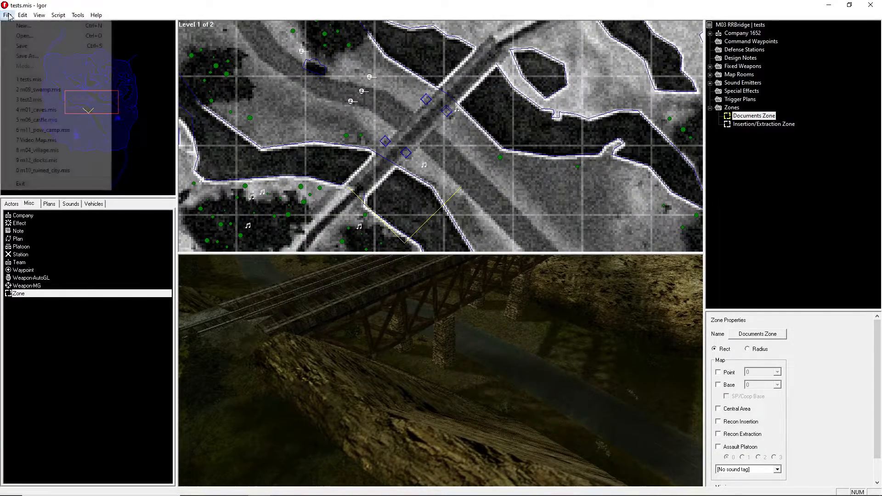
click(23, 46)
Examine the mission map between the rail bridge, the captive's road, the documents house and the insertion/extraction zone
right_drag(331, 58, 526, 141)
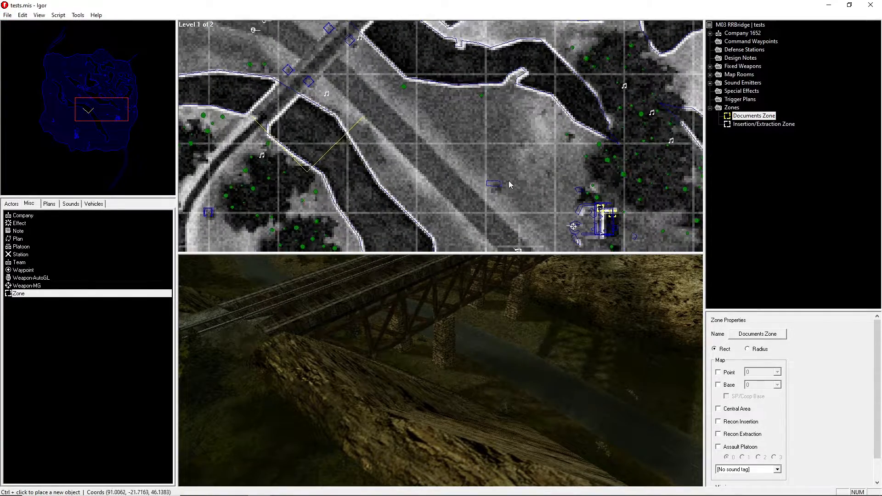
right_drag(410, 88, 465, 142)
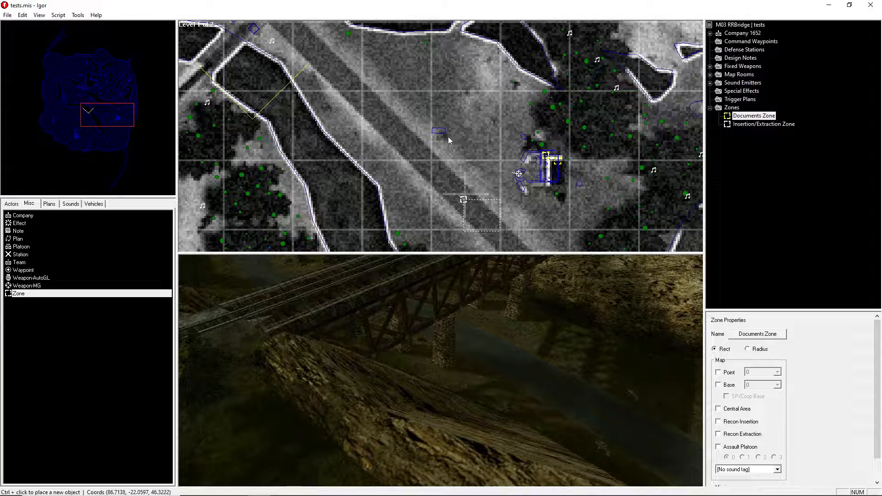
right_drag(447, 136, 564, 203)
right_drag(357, 30, 345, 42)
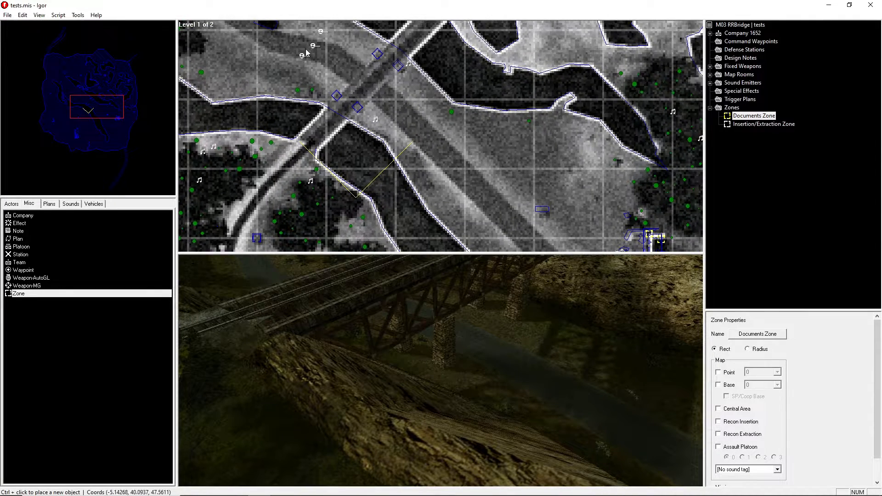
right_drag(640, 210, 373, 61)
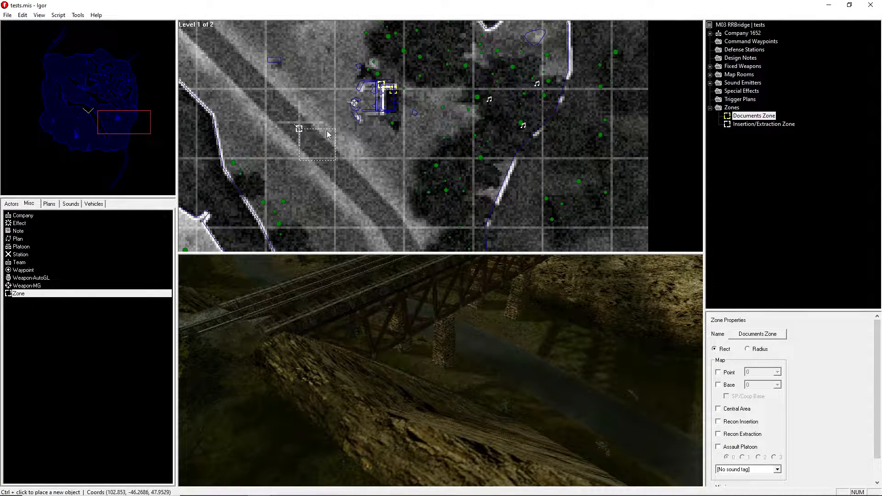
right_drag(302, 125, 404, 172)
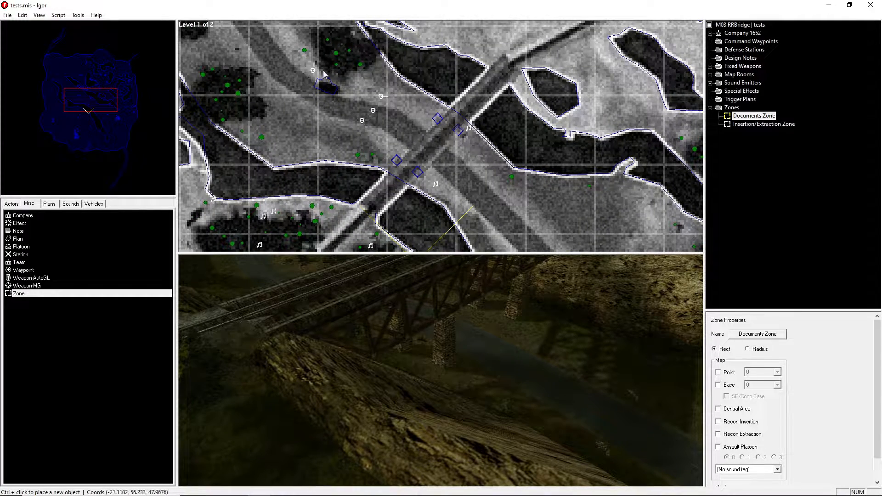
right_drag(570, 239, 457, 156)
right_drag(531, 250, 415, 113)
Open the mission script's tags and add a Timer tag named "Target captured check"
click(57, 15)
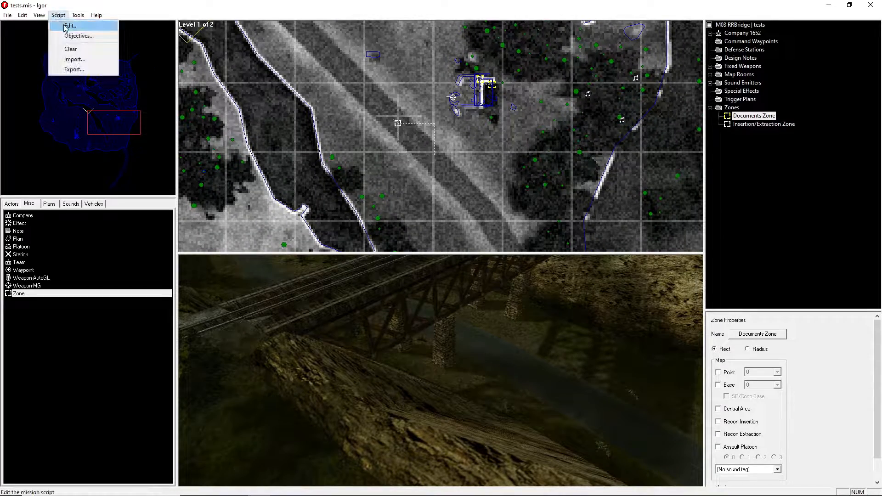
click(64, 26)
click(534, 269)
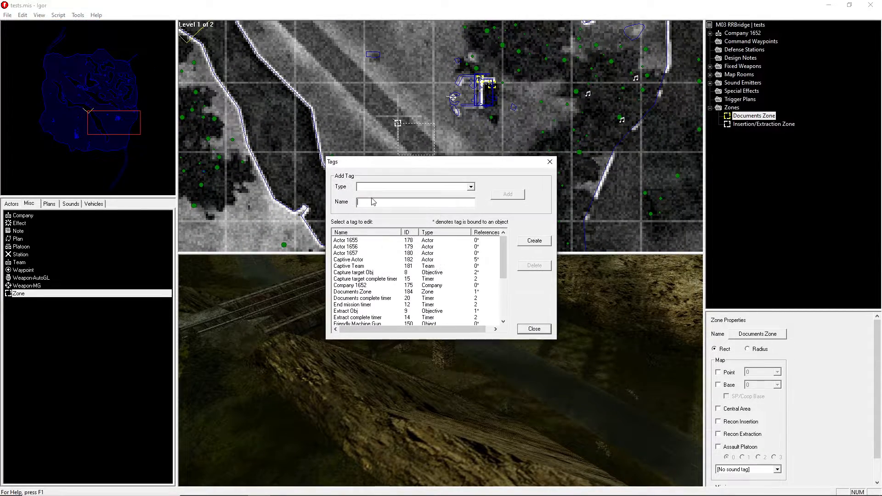
click(397, 187)
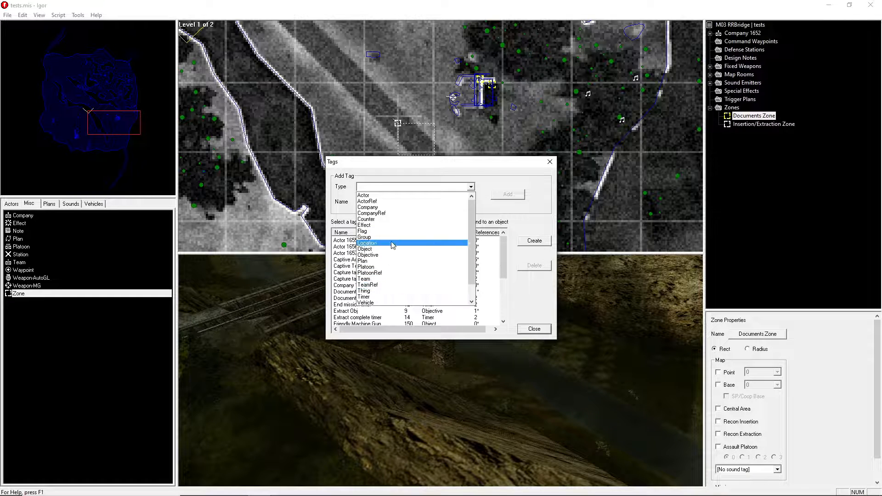
click(429, 185)
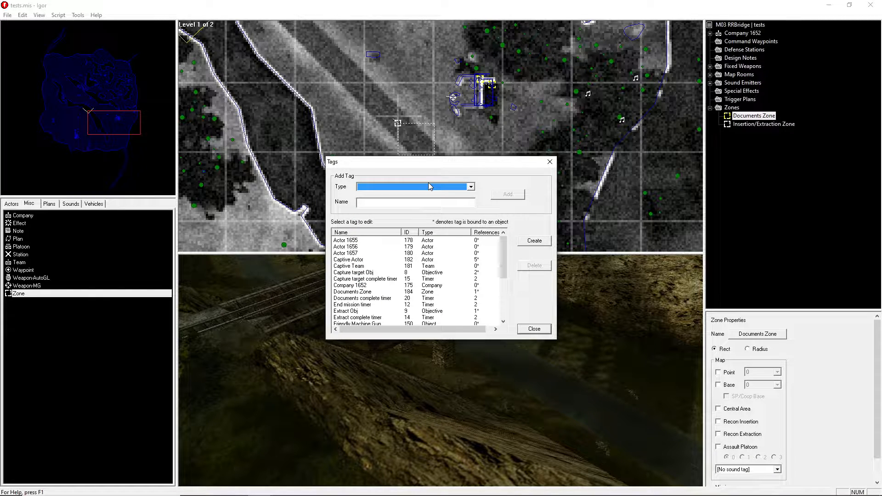
click(429, 185)
scroll(375, 275, down, 3)
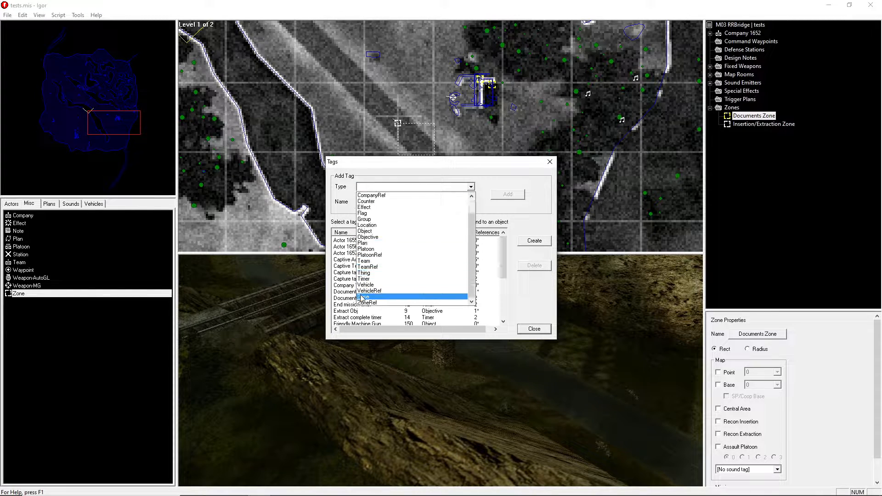
click(374, 276)
click(383, 203)
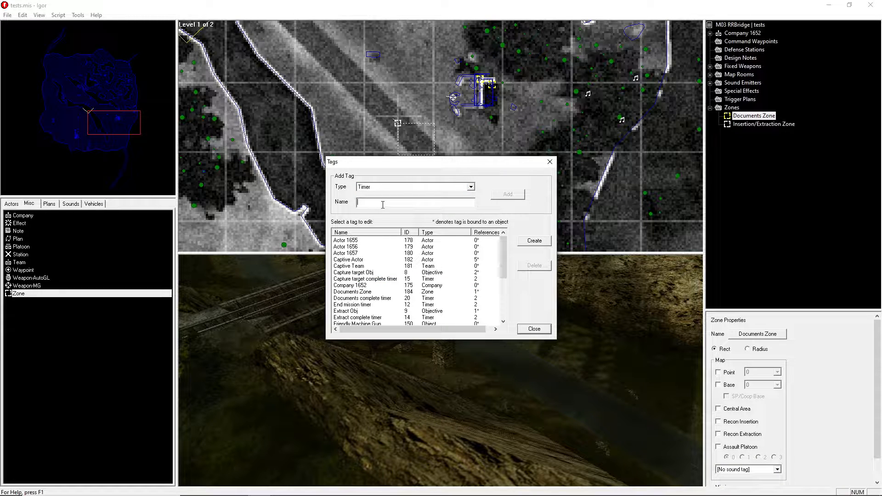
text(Targ)
text(tured check)
click(505, 196)
scroll(455, 250, down, 5)
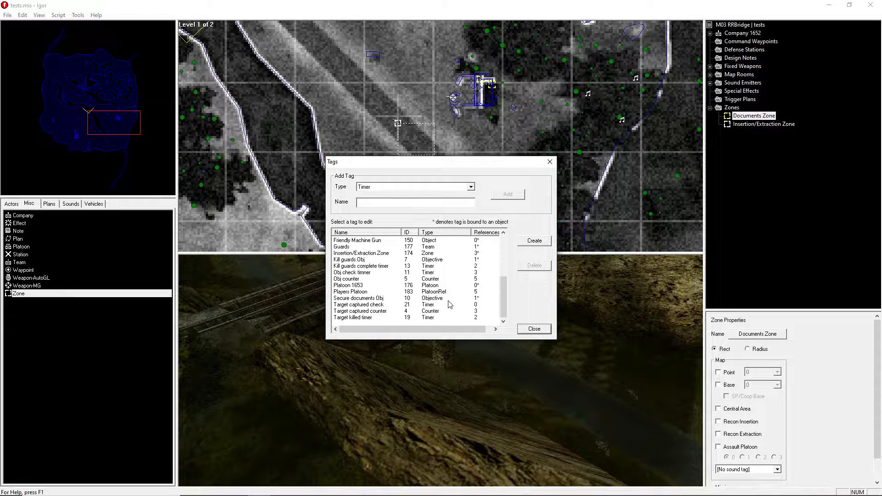
Sort the tags by type and add another Timer tag named "Mission failed timer"
click(433, 233)
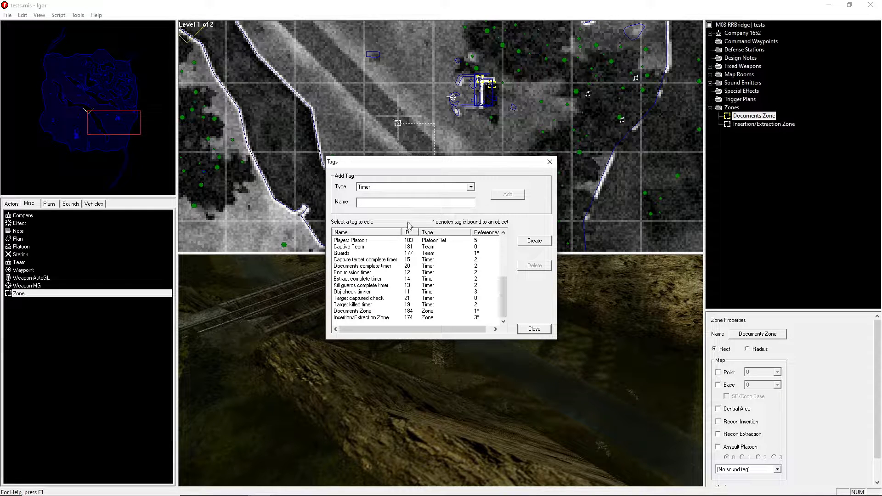
click(354, 273)
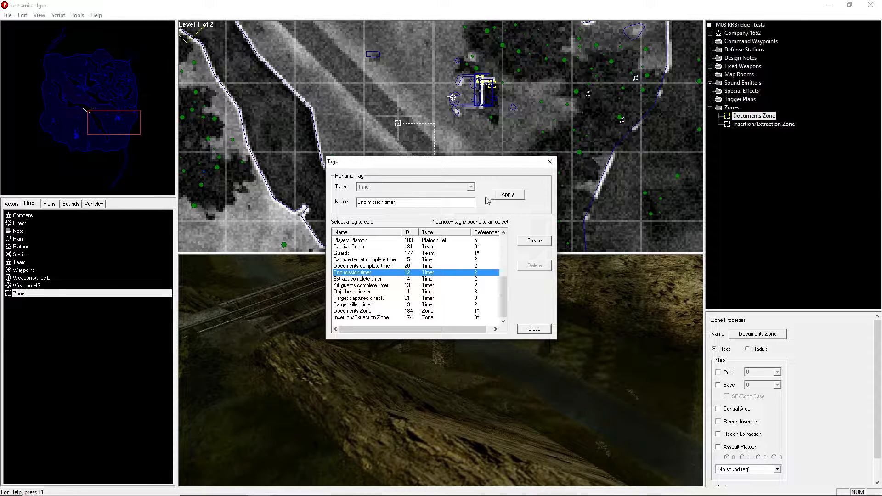
click(529, 241)
click(393, 202)
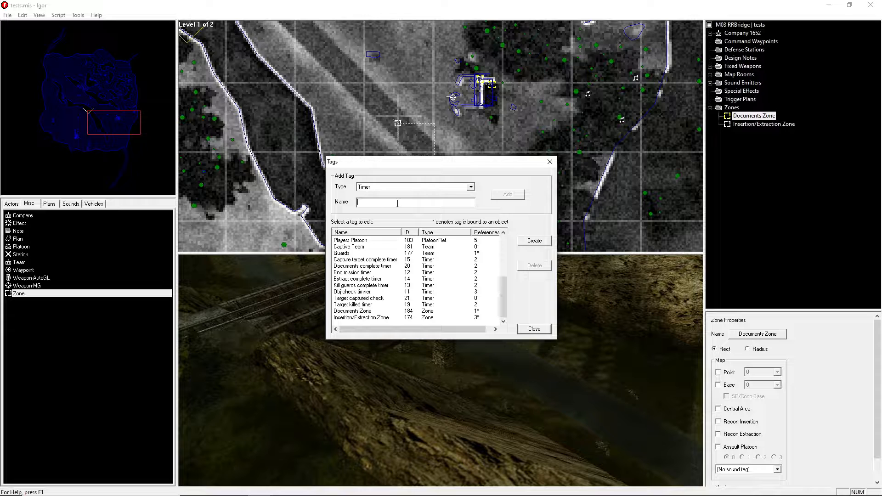
text(Mission failed timer)
click(507, 194)
scroll(506, 317, down, 1)
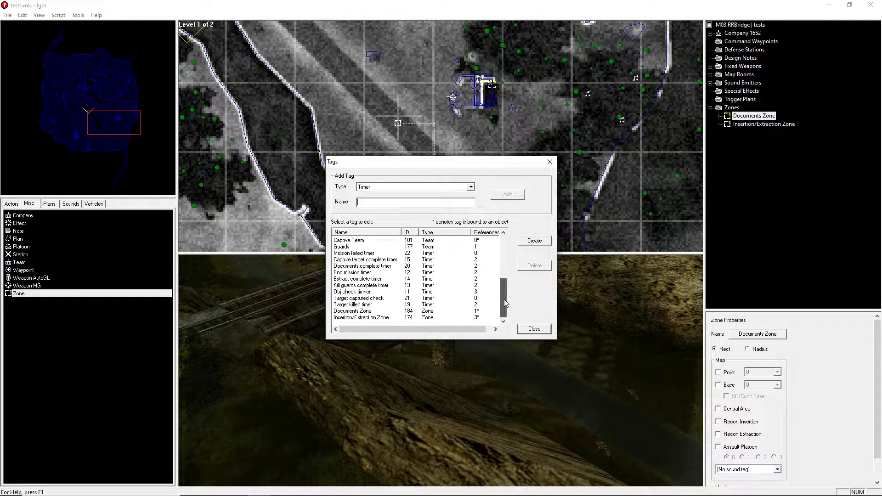
Review the timer and zone tags, including Target captured check and Mission failed timer, and close the tag list
click(360, 299)
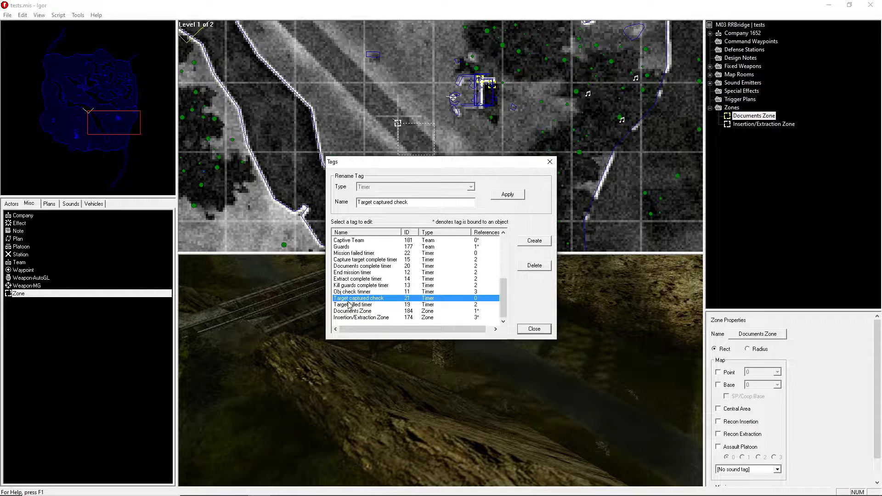
click(368, 305)
click(352, 318)
click(354, 312)
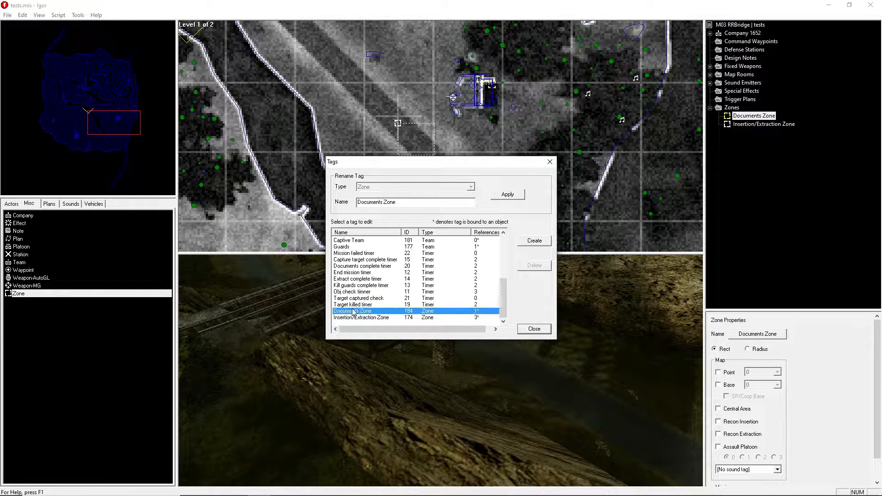
click(364, 260)
click(355, 254)
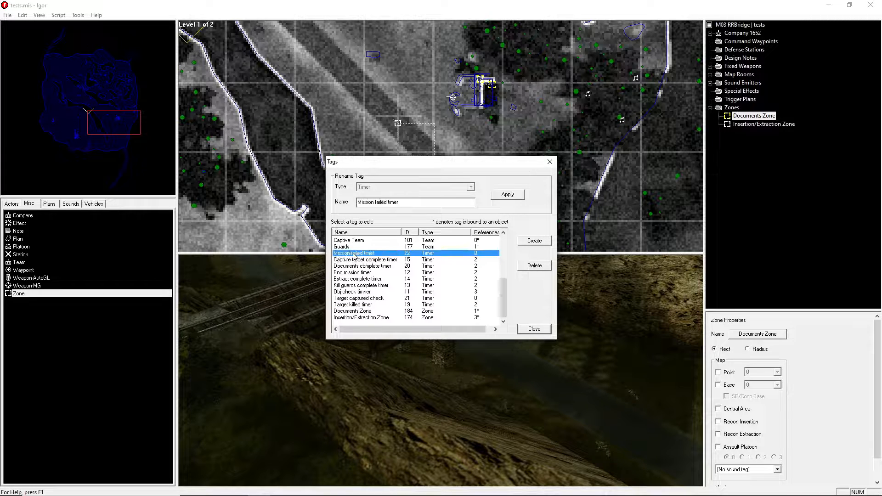
click(534, 328)
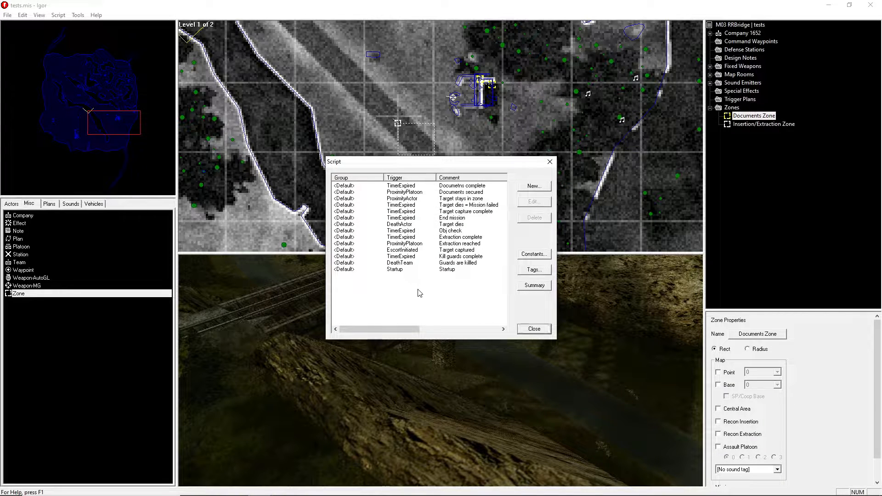
In the Obj check script block, change the End mission timer response to use the Target captured check timer
click(451, 231)
click(529, 203)
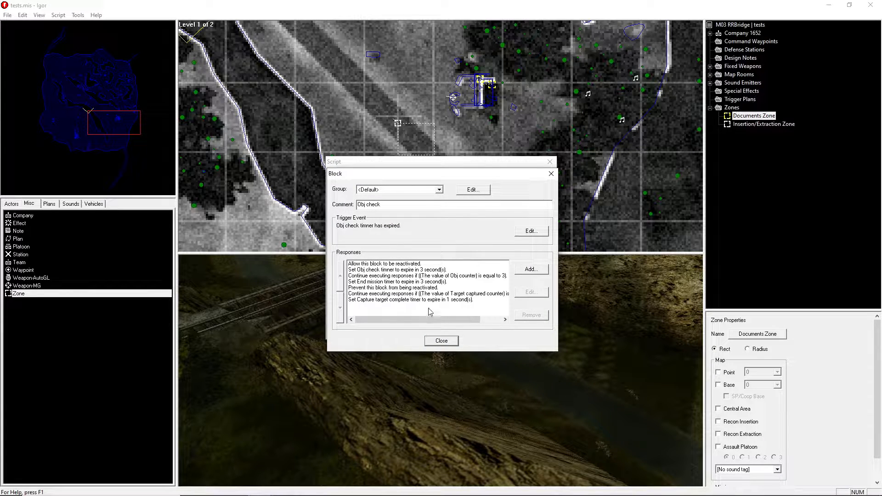
click(365, 283)
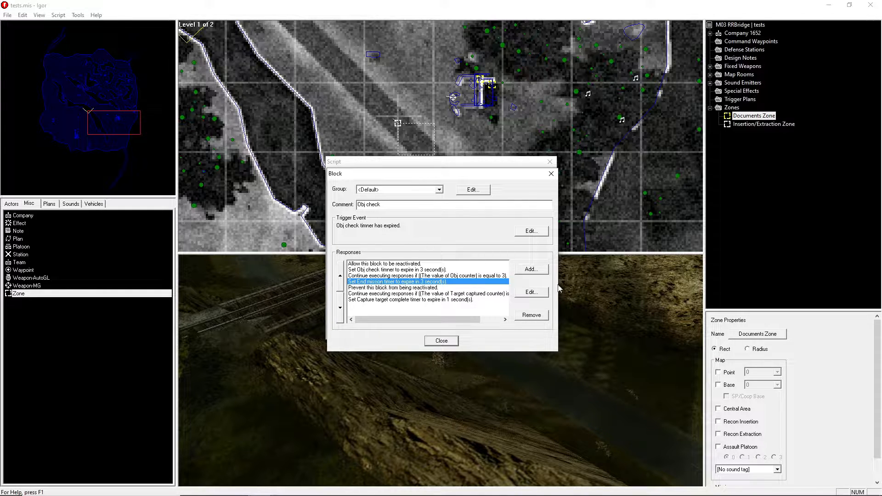
mouse_move(397, 321)
mouse_down()
mouse_move(461, 320)
mouse_move(386, 325)
mouse_up()
click(532, 292)
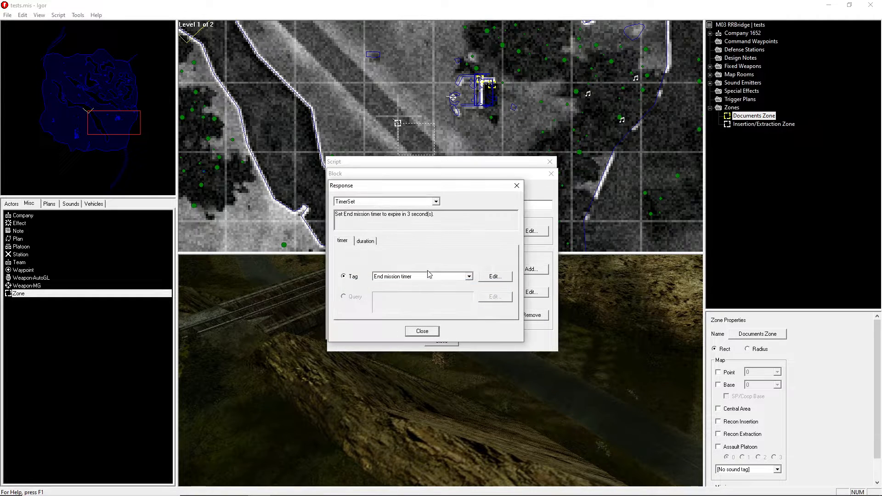
click(407, 276)
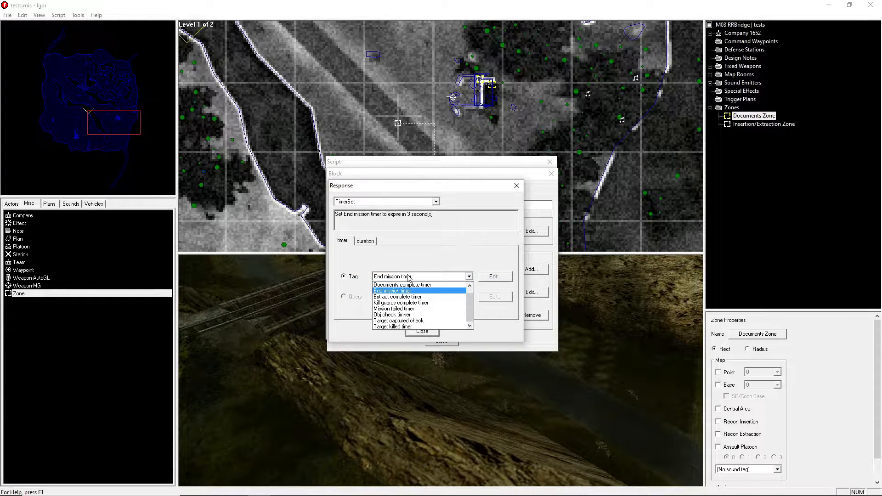
click(392, 321)
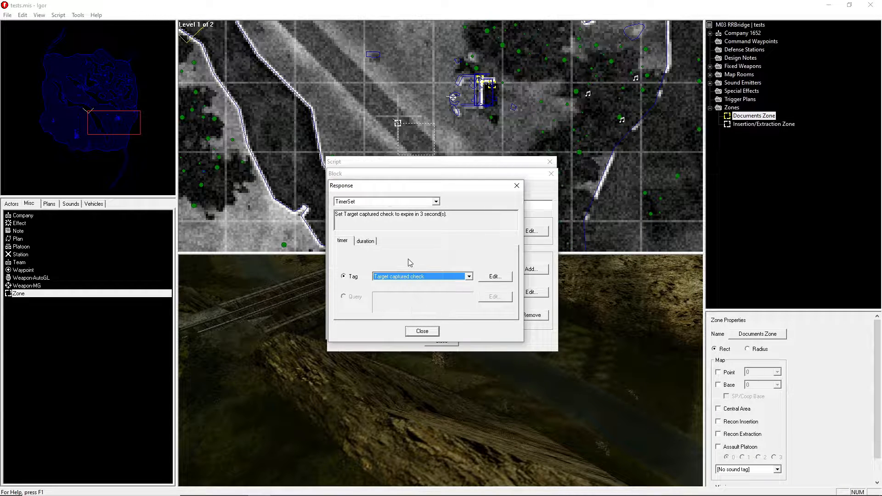
drag(417, 185, 182, 157)
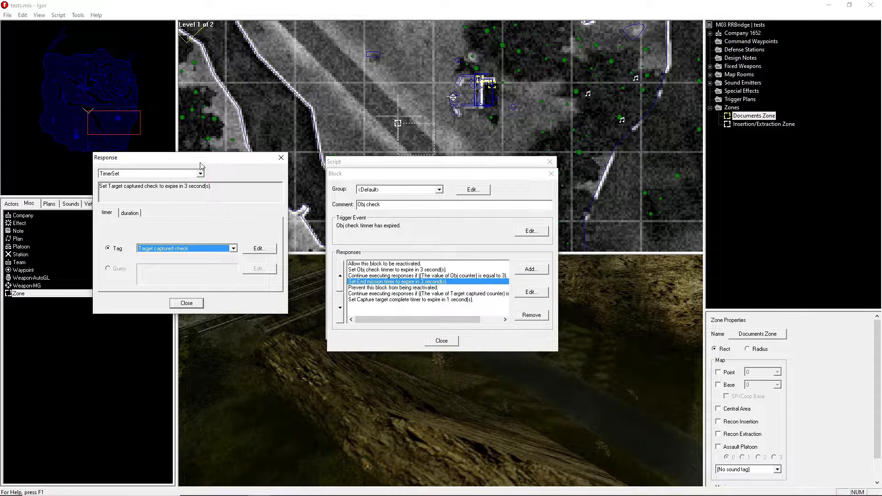
drag(198, 161, 414, 201)
Set the Target captured check response's duration to 1 second and close the Obj check block
click(348, 254)
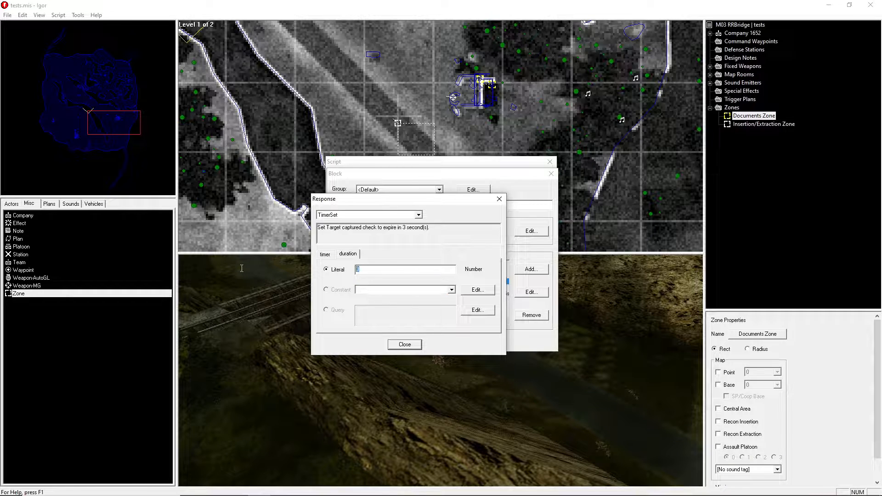
text(1)
click(394, 346)
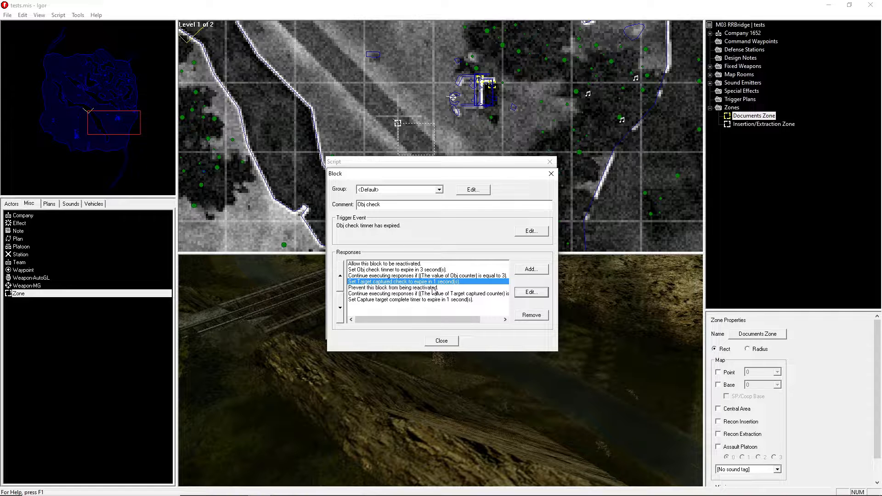
click(436, 340)
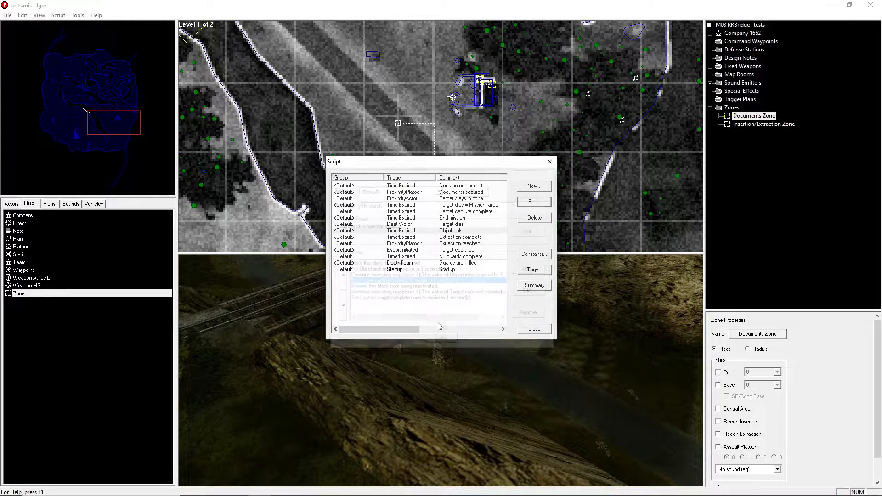
Review the trigger event and response of the End mission script block
click(475, 218)
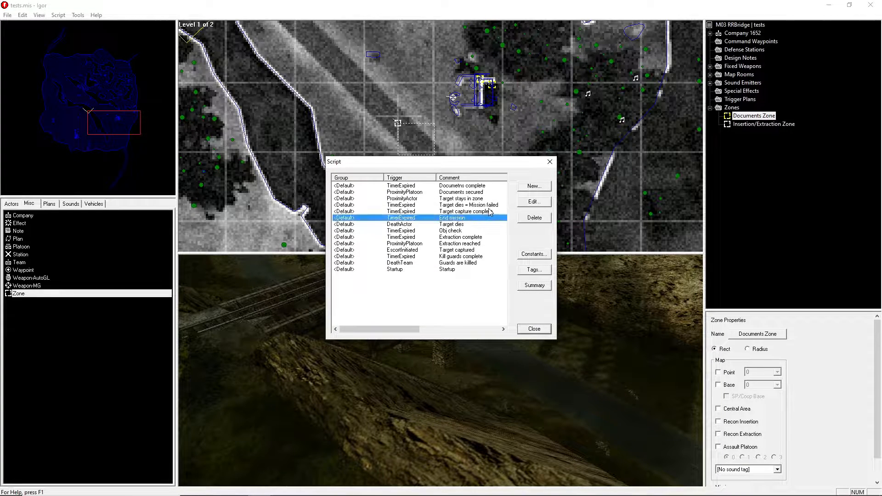
click(533, 202)
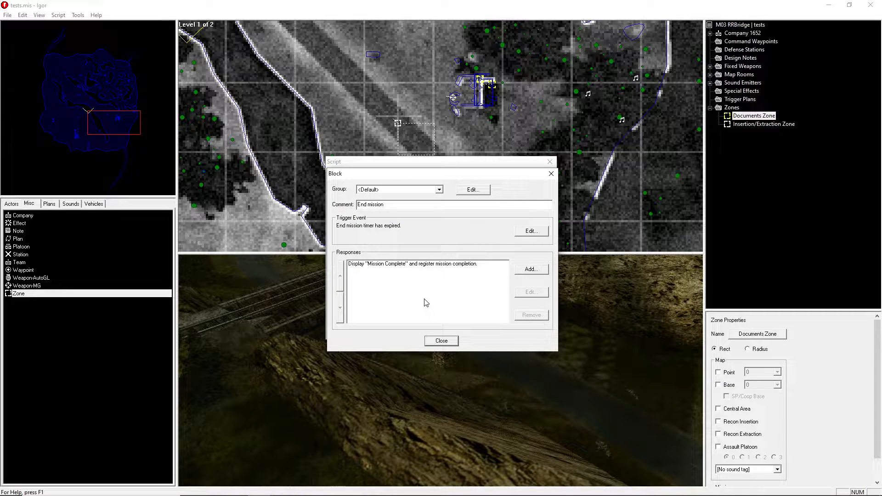
key(Escape)
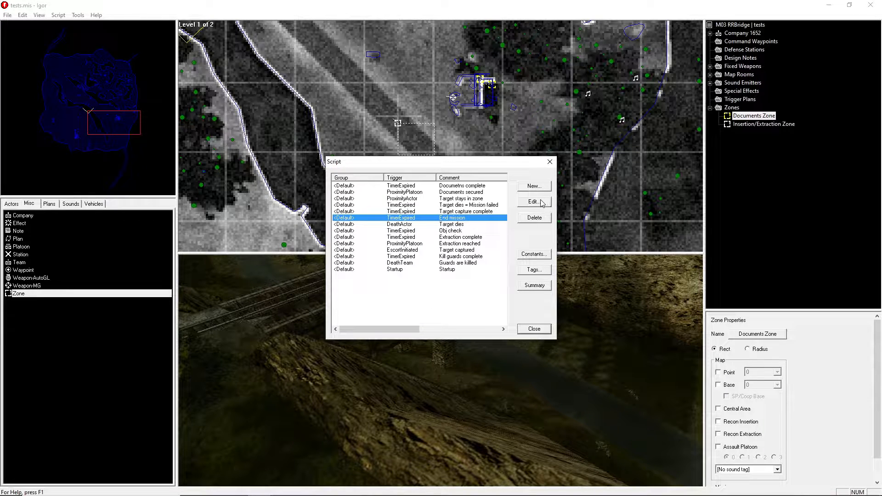
click(541, 204)
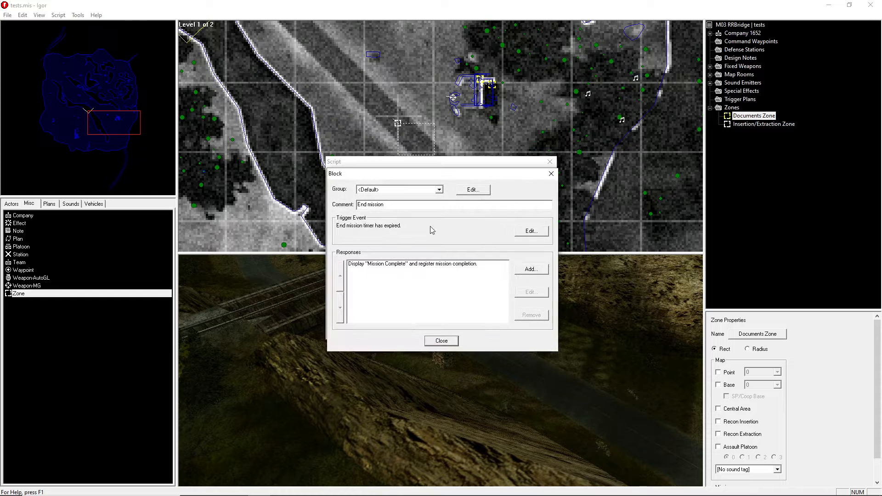
click(442, 340)
Create a script block commented "Target captured = Mission complete" with a TimerExpired trigger on the Target captured check timer
click(535, 188)
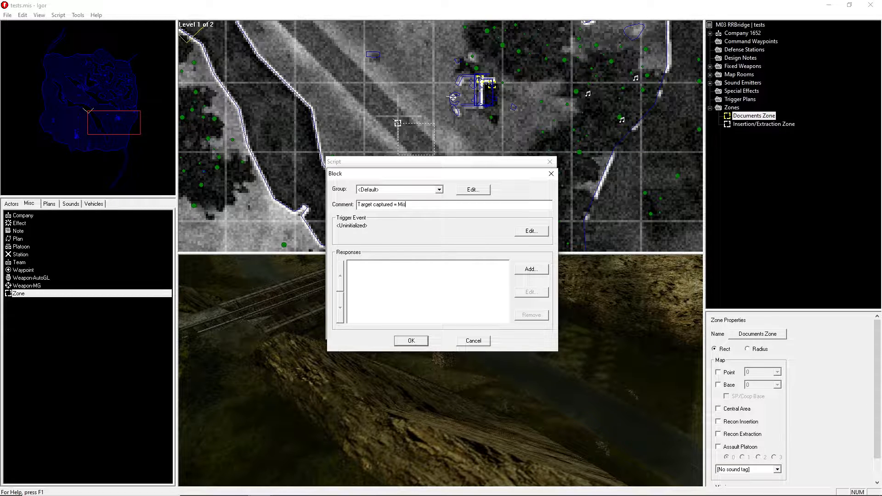
text(complete)
click(532, 231)
click(436, 201)
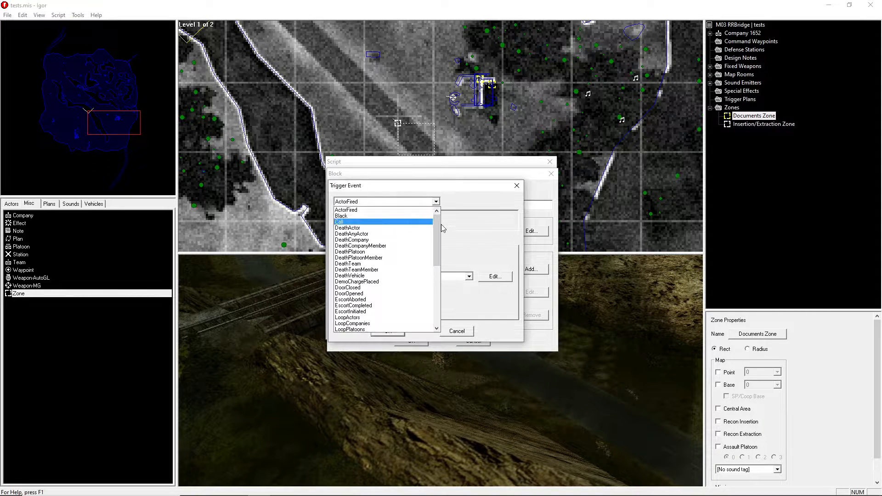
drag(437, 230, 441, 303)
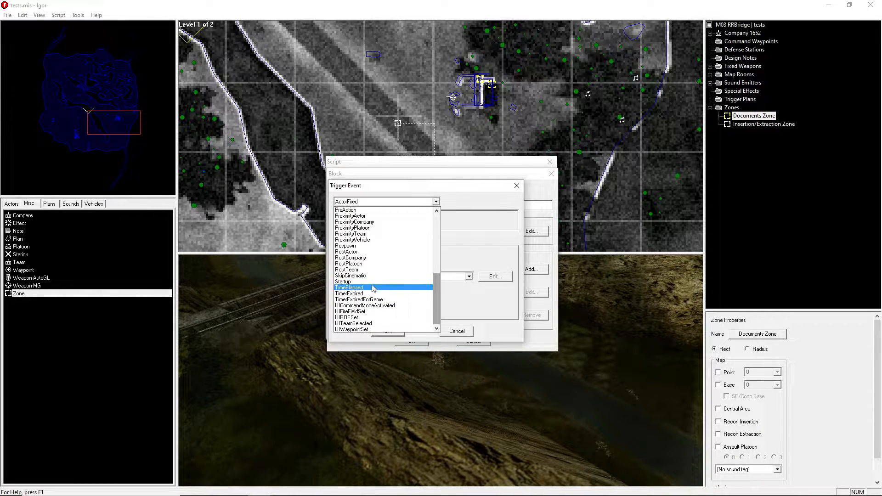
click(349, 293)
click(469, 276)
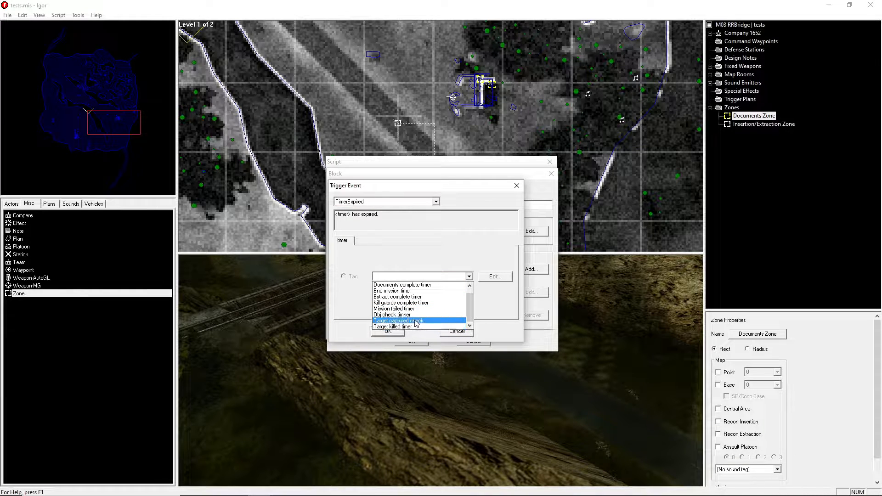
click(416, 326)
click(388, 331)
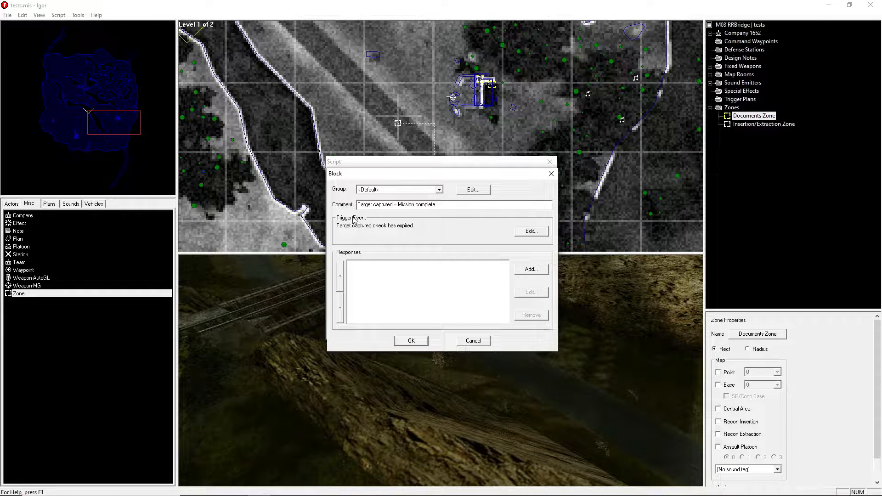
Add a BlockPreserve response to the Target captured = Mission complete block
click(529, 273)
click(435, 201)
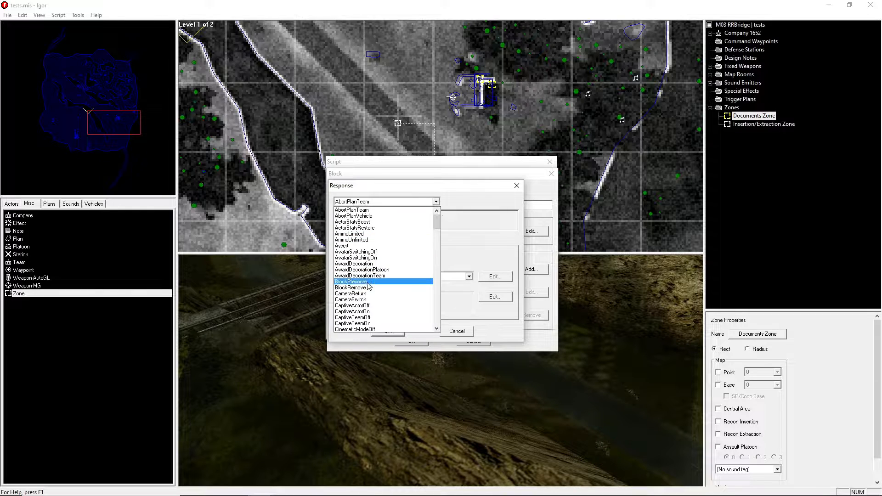
click(367, 282)
click(396, 331)
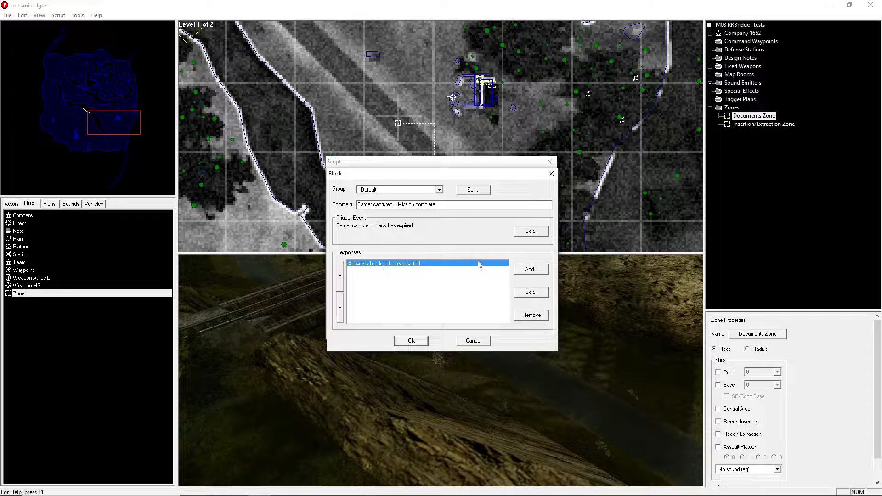
Add a ContinueIf response to the block and use a CompareIntegers query as its condition
click(531, 270)
click(435, 202)
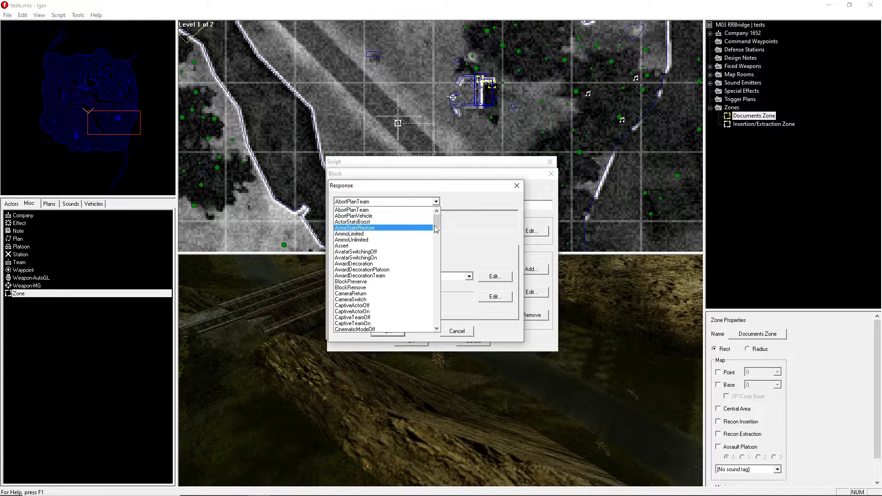
mouse_move(435, 228)
mouse_down()
mouse_move(433, 247)
mouse_move(430, 219)
mouse_move(430, 230)
mouse_up()
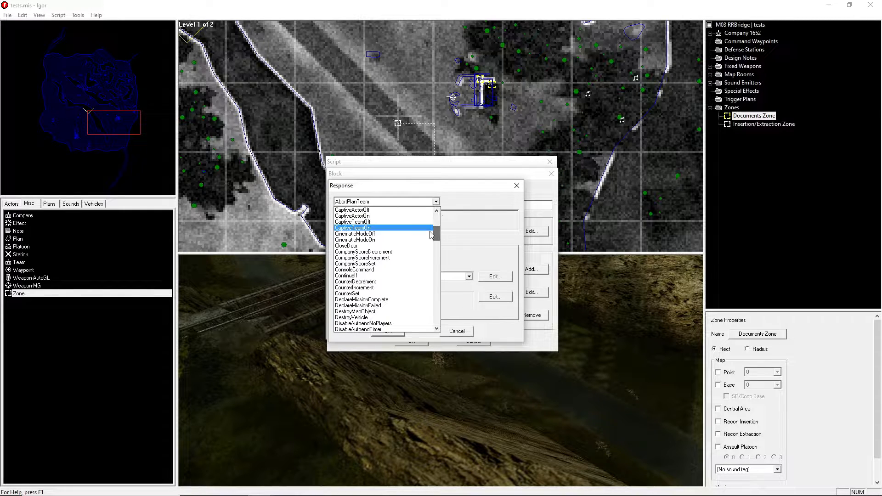
click(378, 276)
click(495, 296)
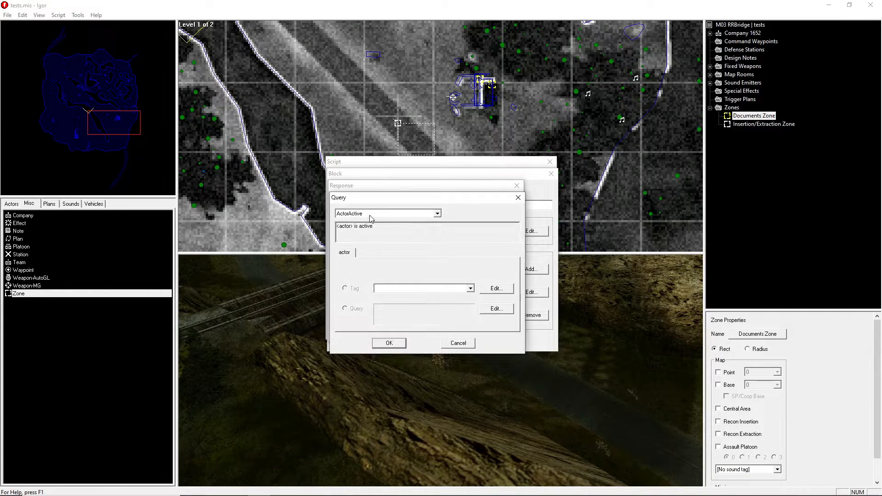
click(371, 219)
click(372, 304)
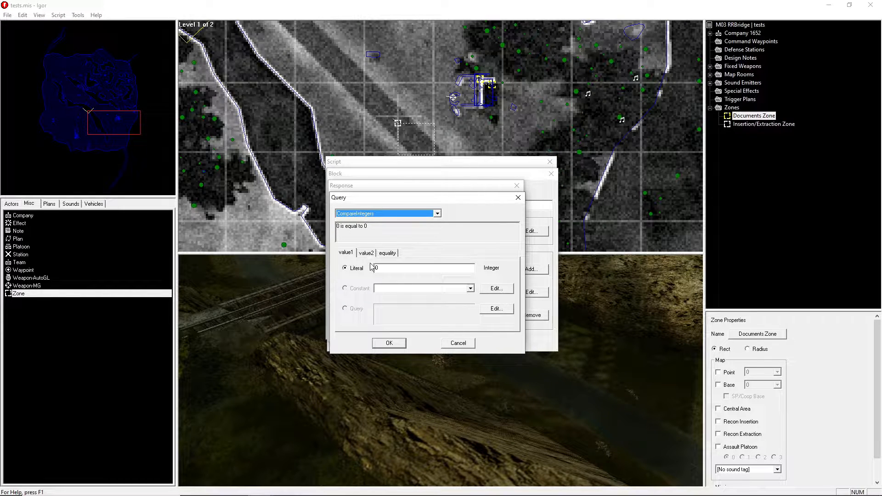
Set the comparison's first value to a GetCounter query on the Target captured counter
click(483, 308)
click(388, 226)
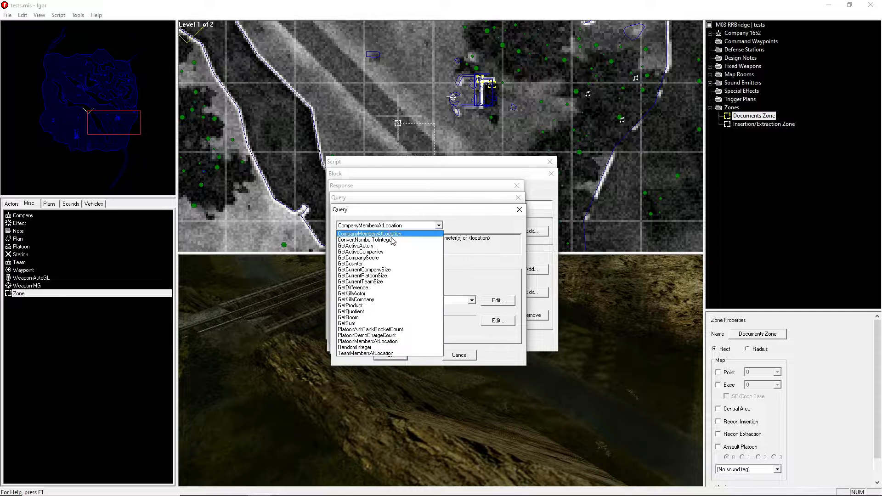
click(361, 264)
click(409, 301)
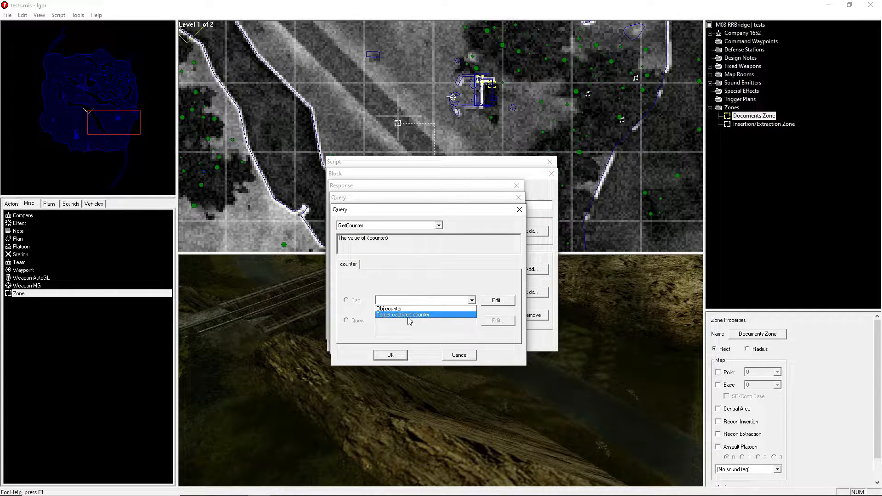
click(408, 315)
click(390, 355)
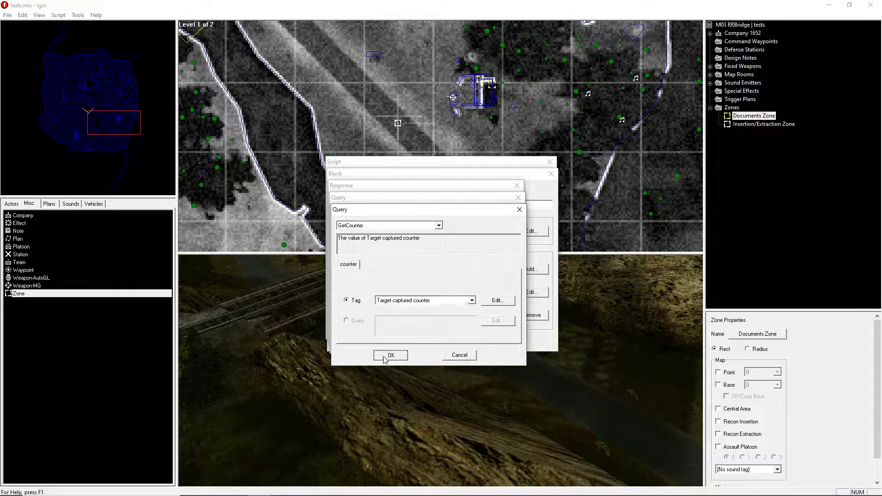
Set the comparison's second value to 1 and confirm the ContinueIf response
click(367, 253)
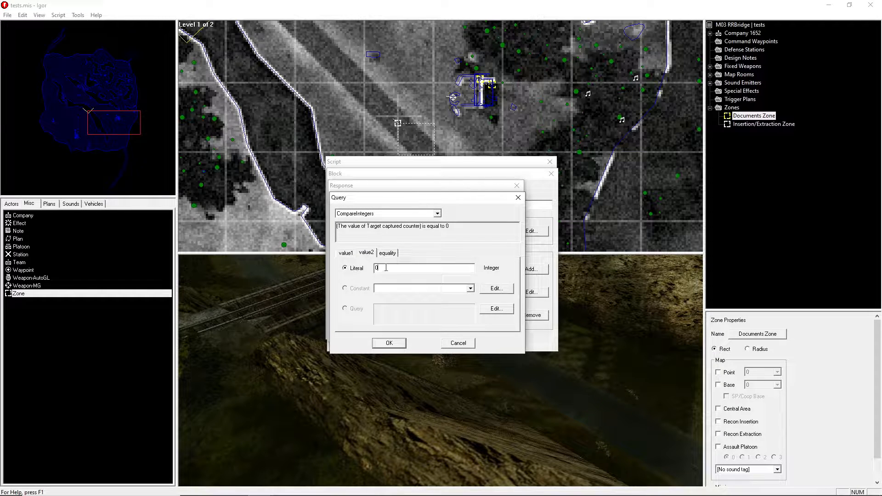
click(390, 344)
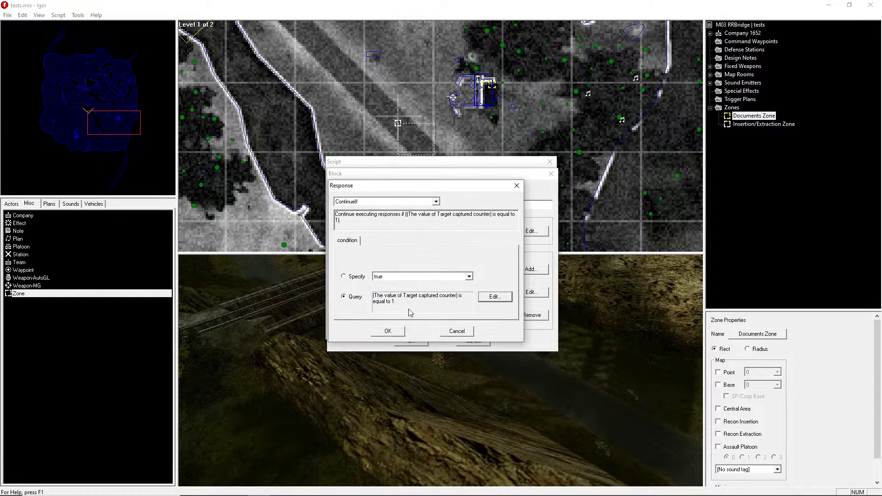
click(387, 331)
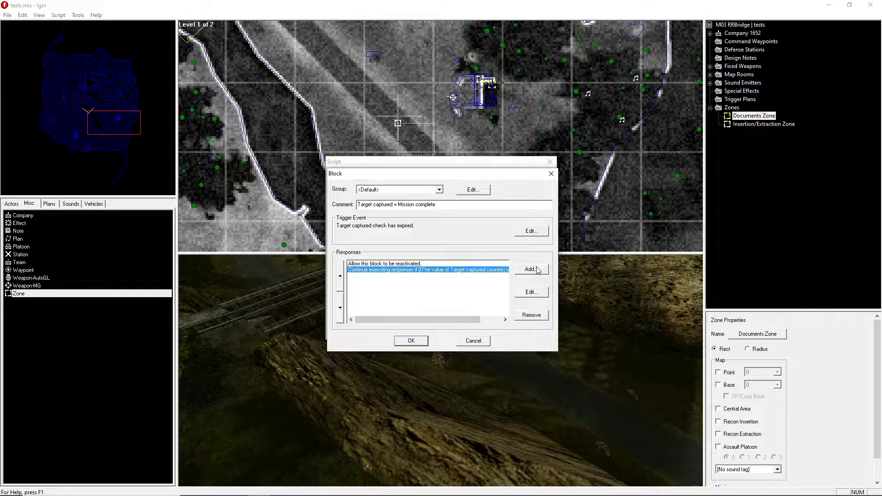
Add a TimerSet response that sets the End mission timer to expire in 2 seconds
click(535, 270)
click(369, 204)
drag(437, 218, 420, 336)
click(350, 259)
click(404, 276)
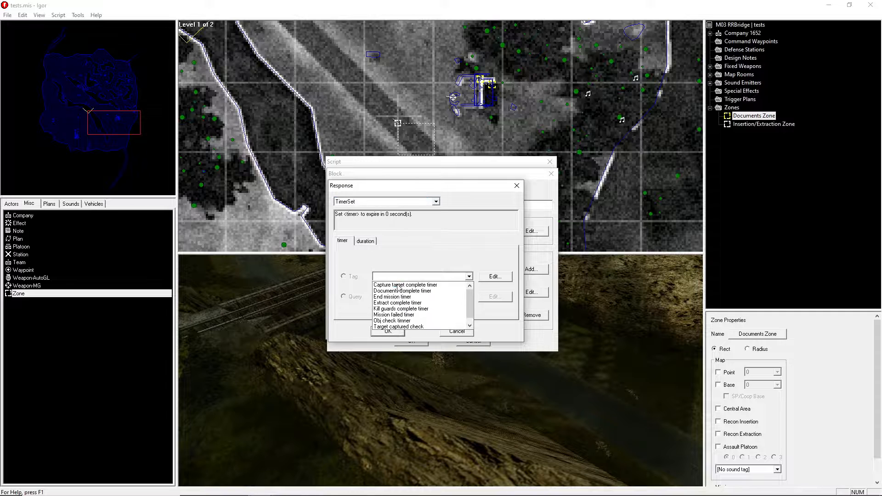
click(403, 297)
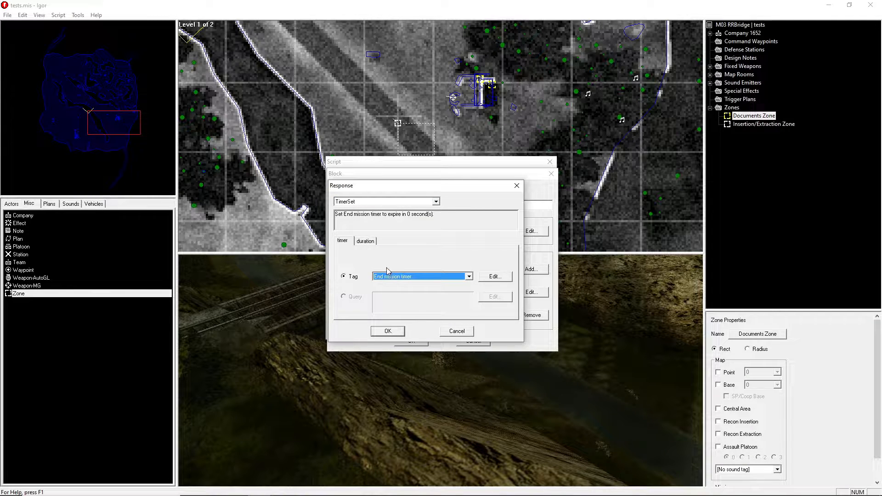
click(366, 241)
drag(382, 259, 349, 260)
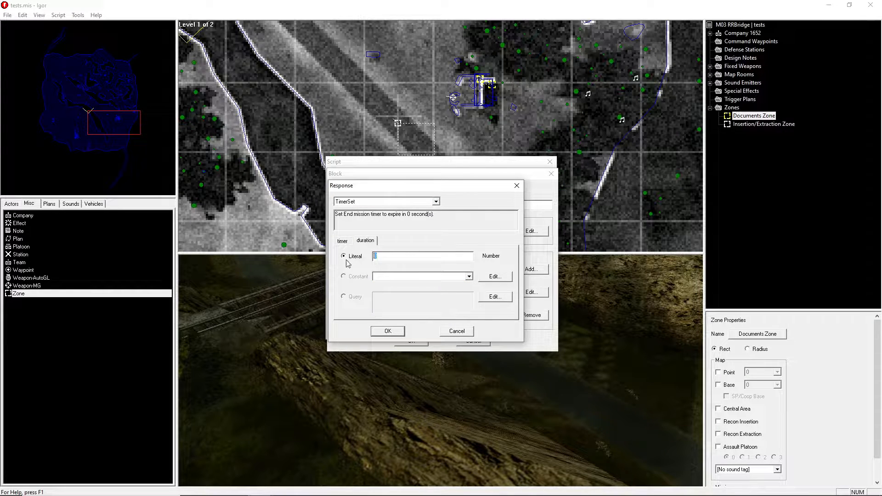
text(2)
click(395, 330)
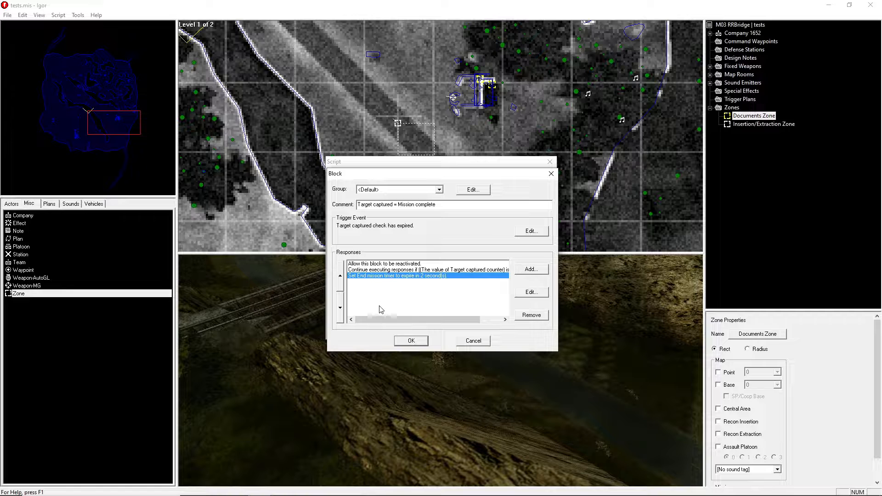
Add a BlockRemove response to the end of the block's responses
click(531, 268)
click(370, 202)
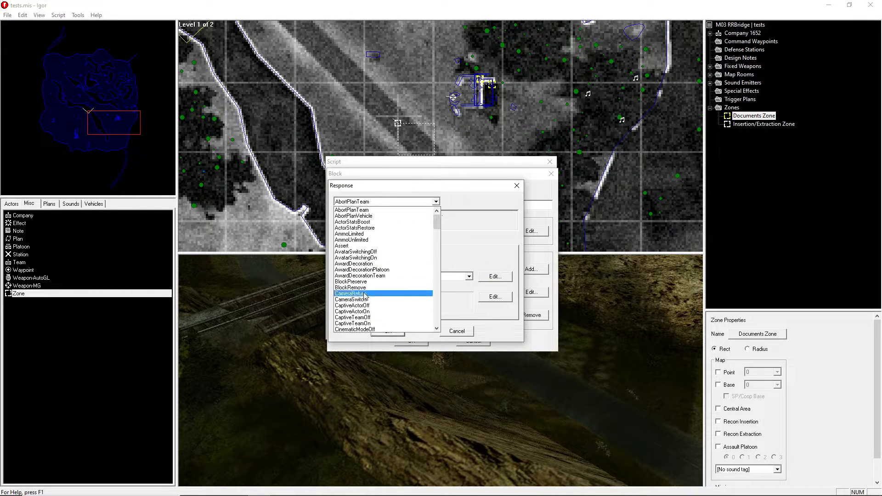
click(363, 288)
click(389, 330)
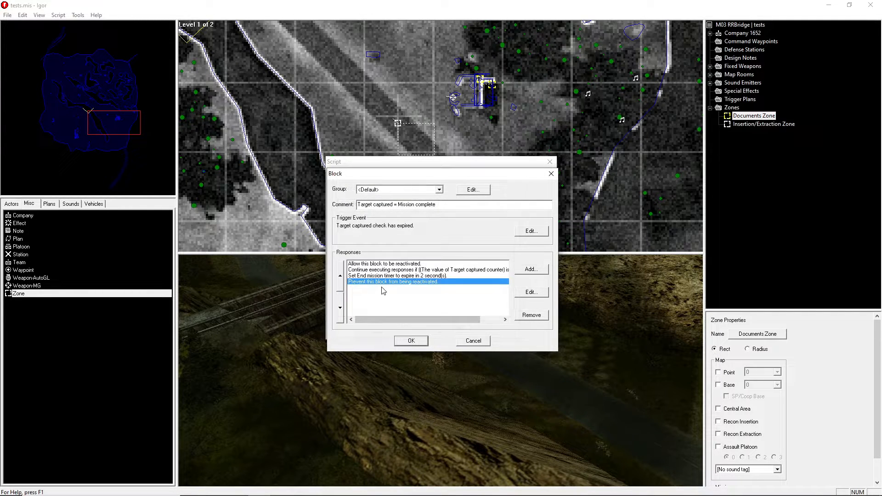
Review the order of the responses in the Target captured = Mission complete block and save the block
mouse_move(378, 264)
mouse_down()
mouse_move(383, 281)
mouse_move(385, 271)
mouse_up()
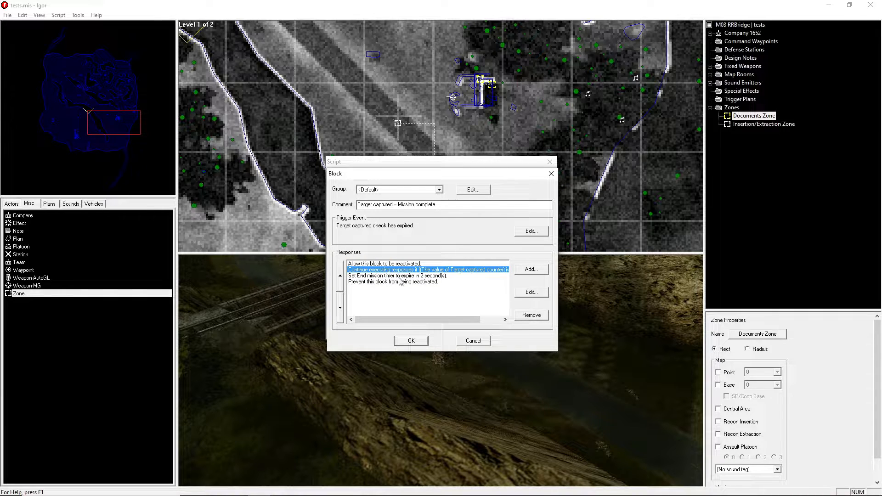
click(400, 281)
click(400, 264)
click(403, 282)
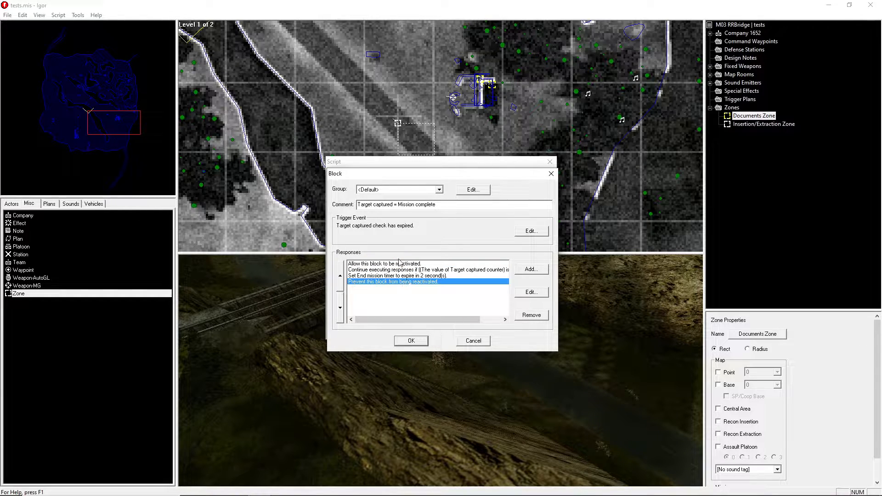
click(397, 265)
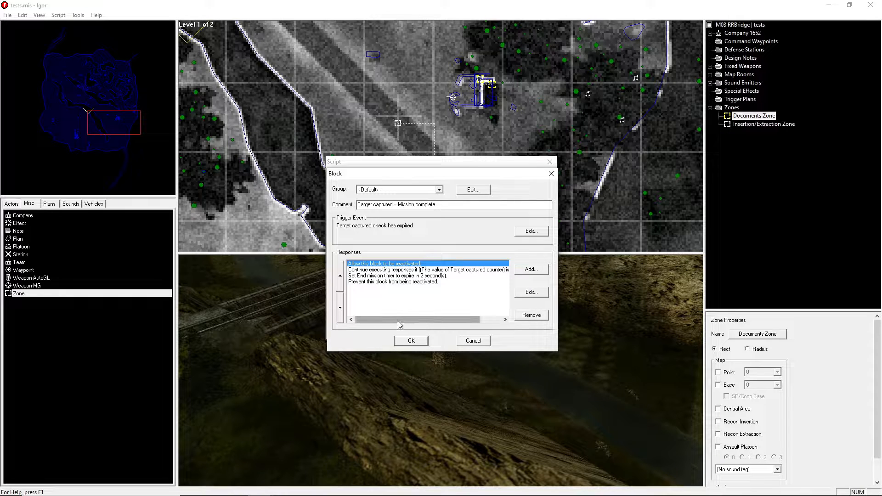
drag(399, 322, 355, 312)
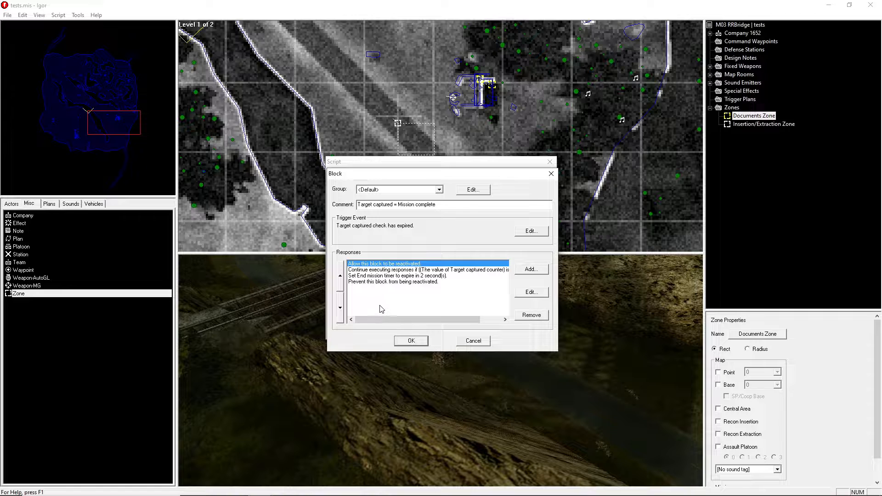
click(410, 342)
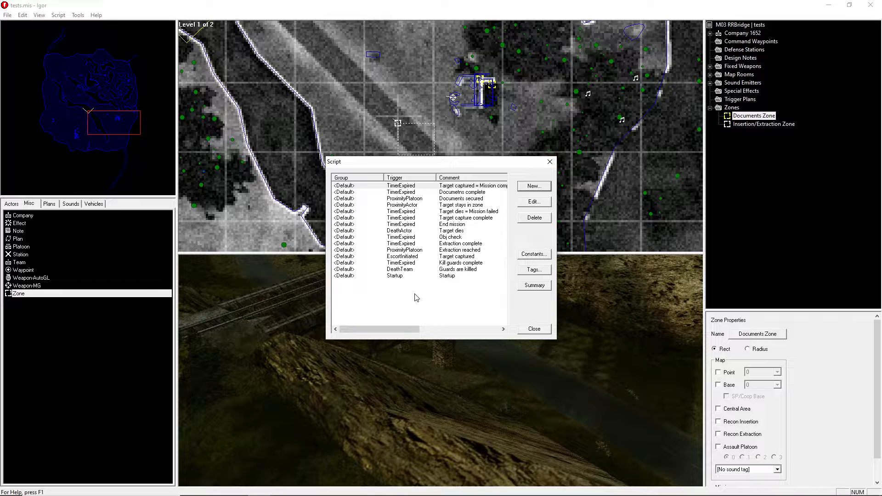
Create a script block commented "Target not captured = Mission failed" with a TimerExpired trigger on the Target captured check timer
click(534, 186)
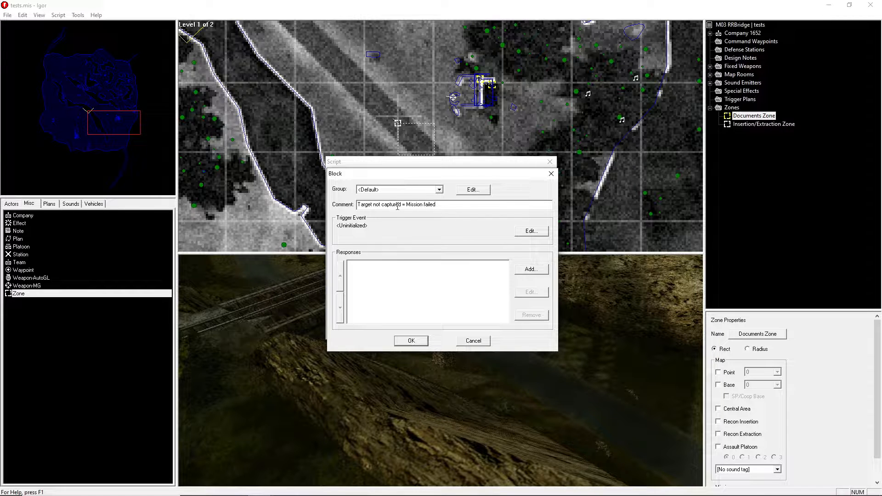
click(531, 231)
click(436, 201)
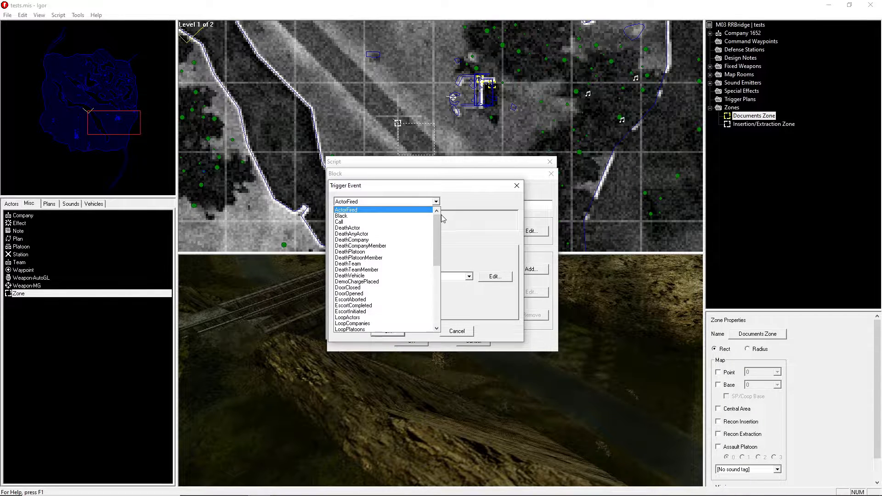
scroll(443, 218, down, 10)
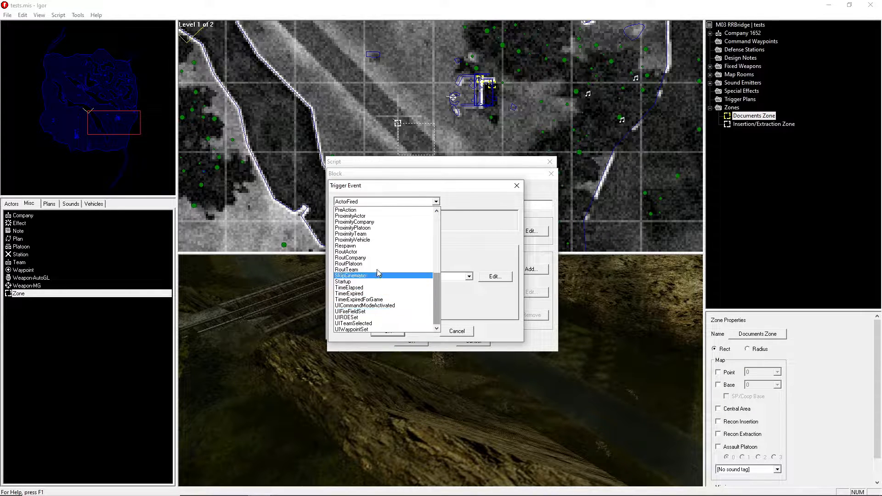
click(370, 293)
click(391, 276)
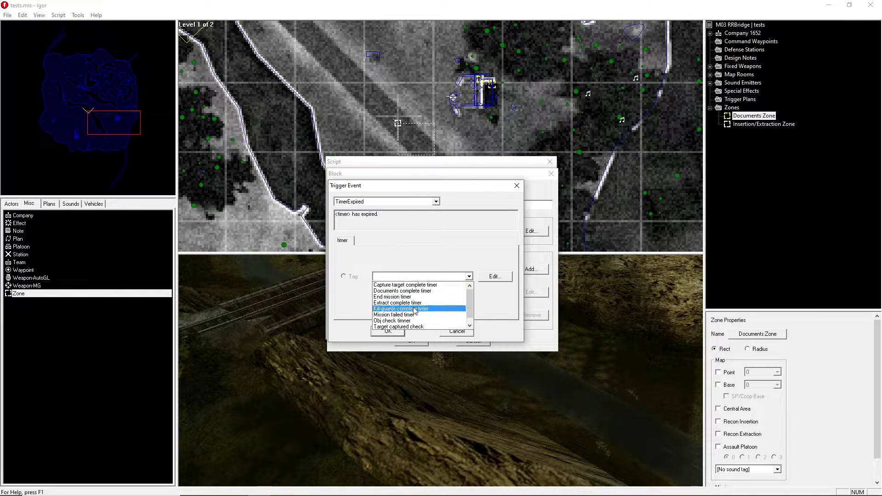
click(393, 326)
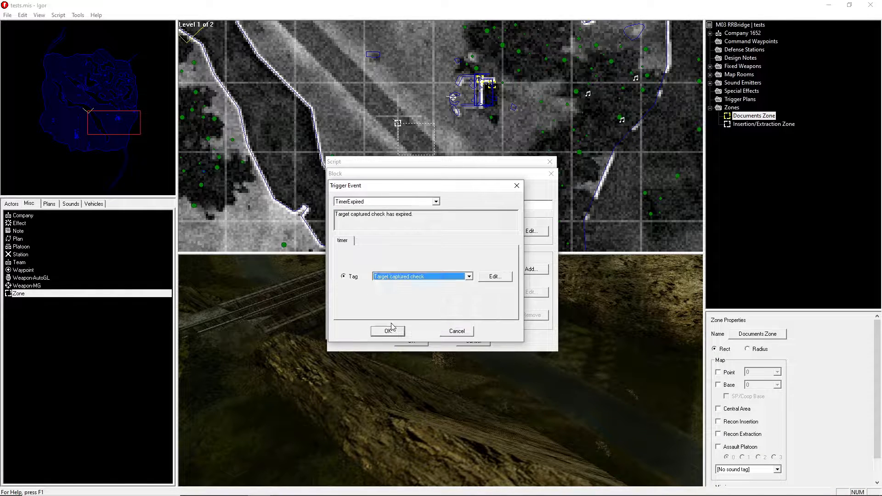
click(391, 327)
Accept the trigger event and add a BlockPreserve response to the Target not captured = Mission failed block
click(532, 270)
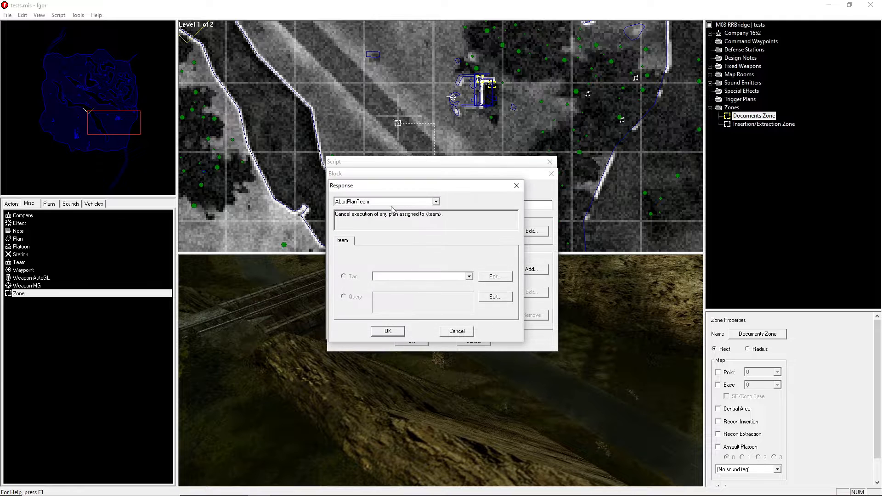
click(391, 204)
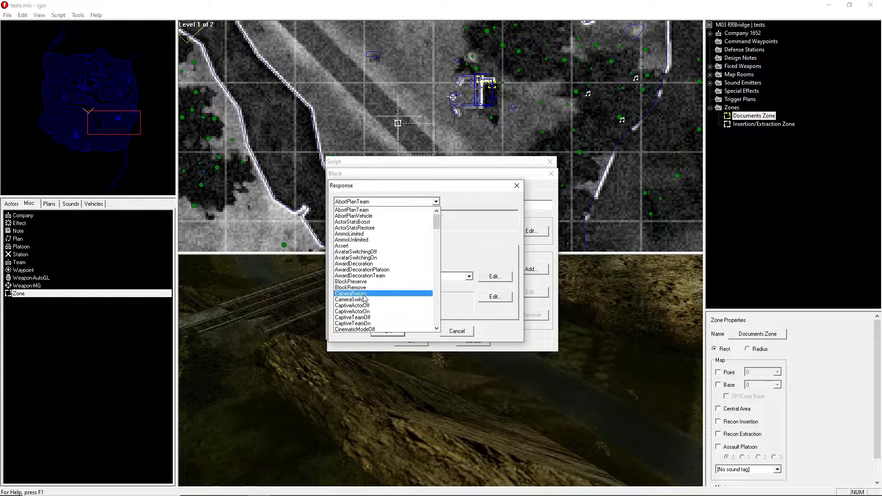
click(351, 281)
click(388, 331)
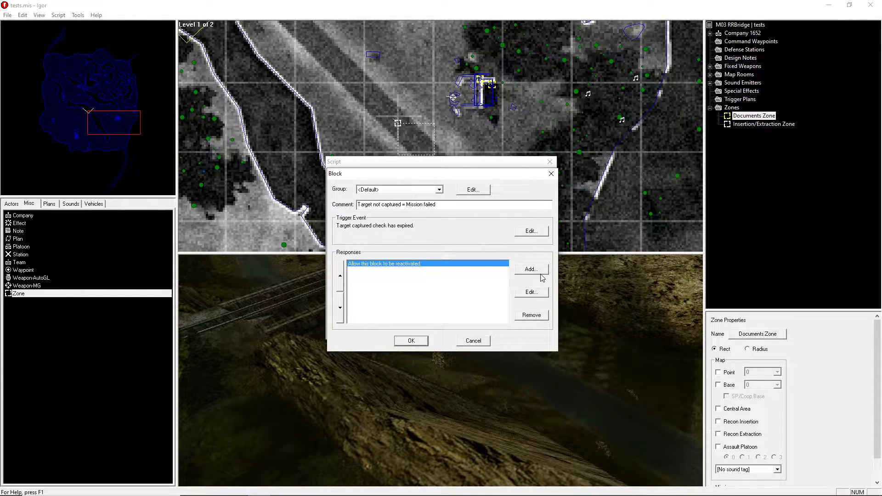
Add a ContinueIf response whose condition is a CompareIntegers query
click(368, 201)
scroll(373, 272, down, 5)
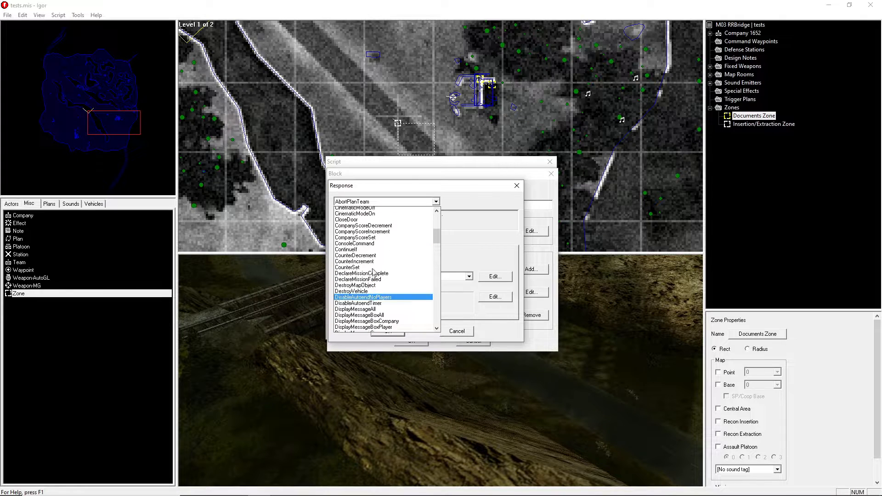
click(356, 244)
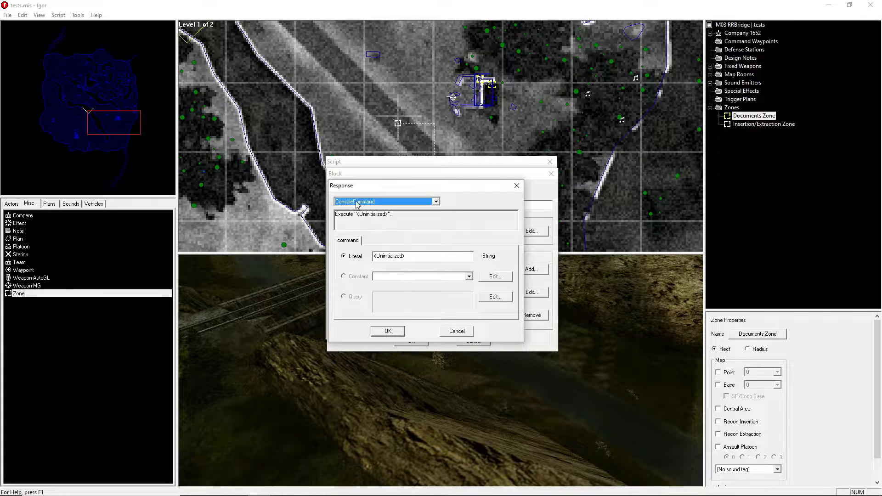
scroll(356, 204, down, 2)
click(491, 298)
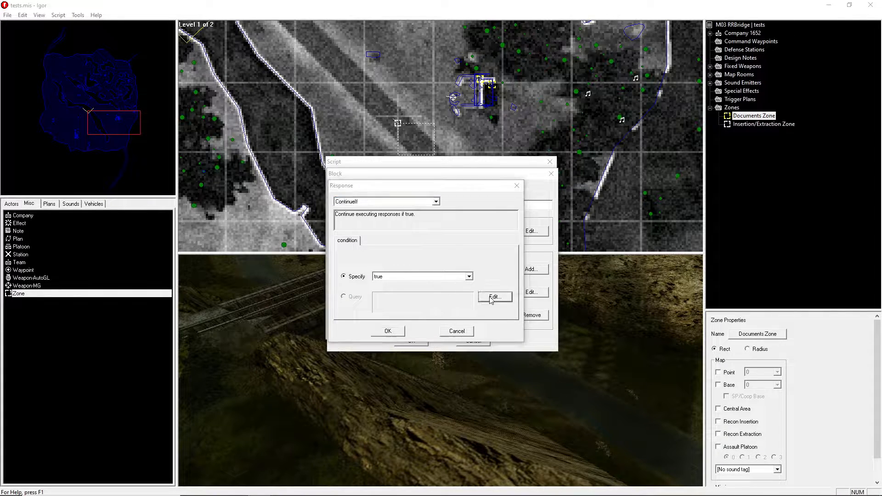
click(355, 214)
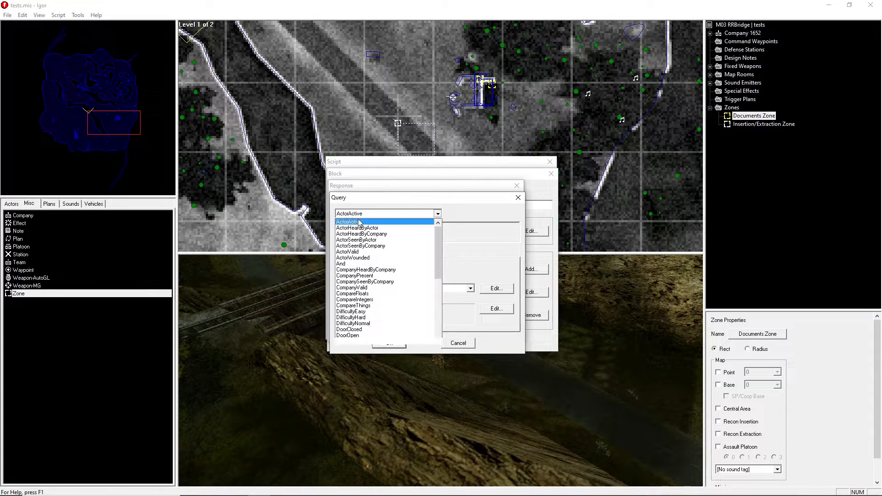
click(368, 300)
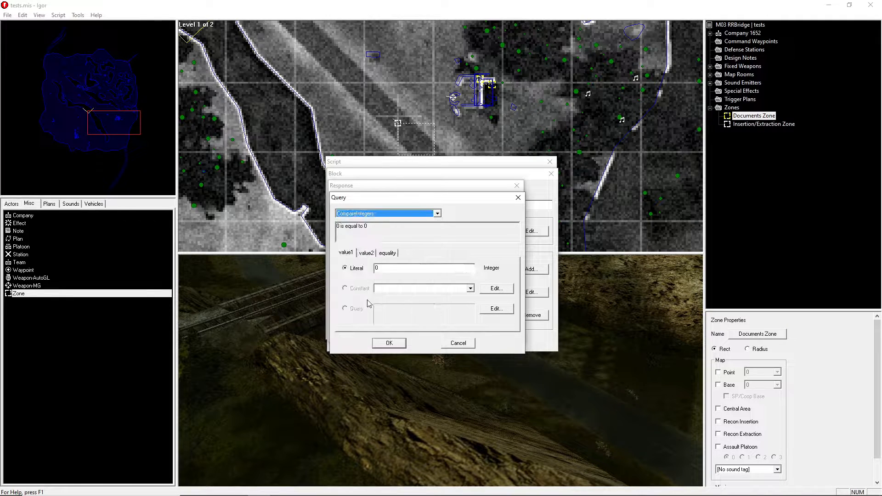
Make the query test whether the GetCounter value of Target captured counter is equal to 0, and accept the response
click(505, 312)
click(376, 226)
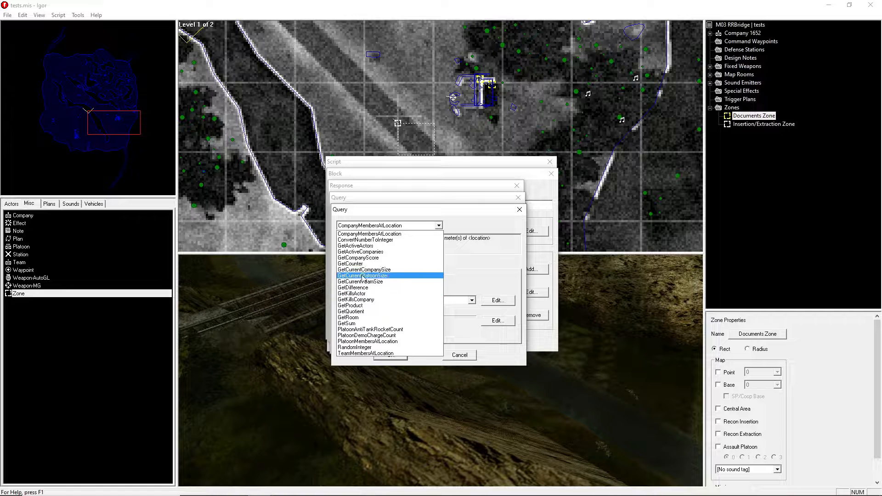
click(352, 264)
click(395, 300)
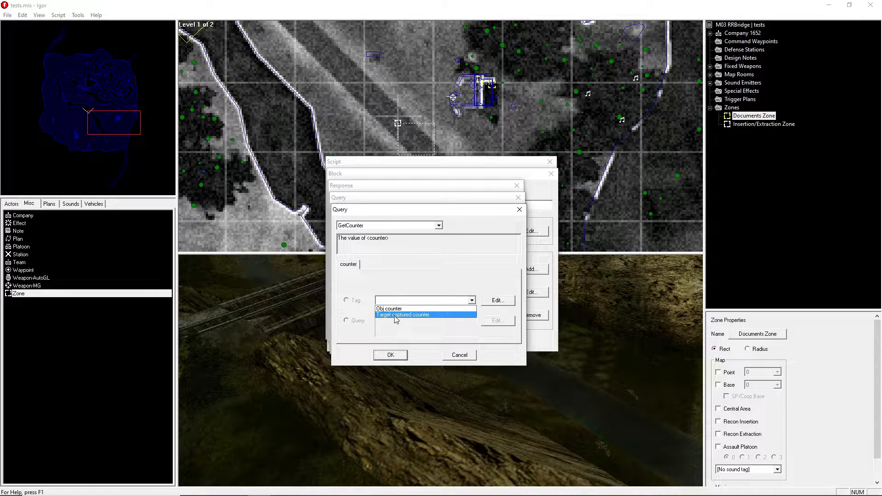
click(396, 316)
click(391, 355)
click(366, 253)
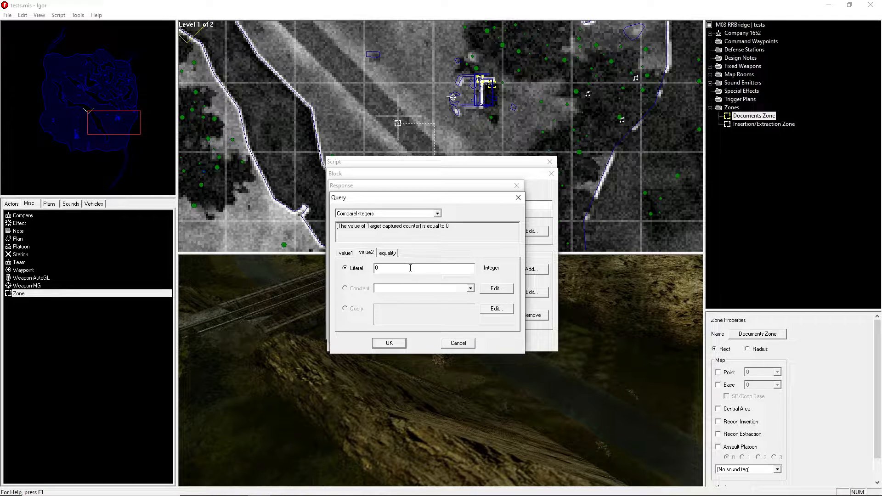
click(388, 344)
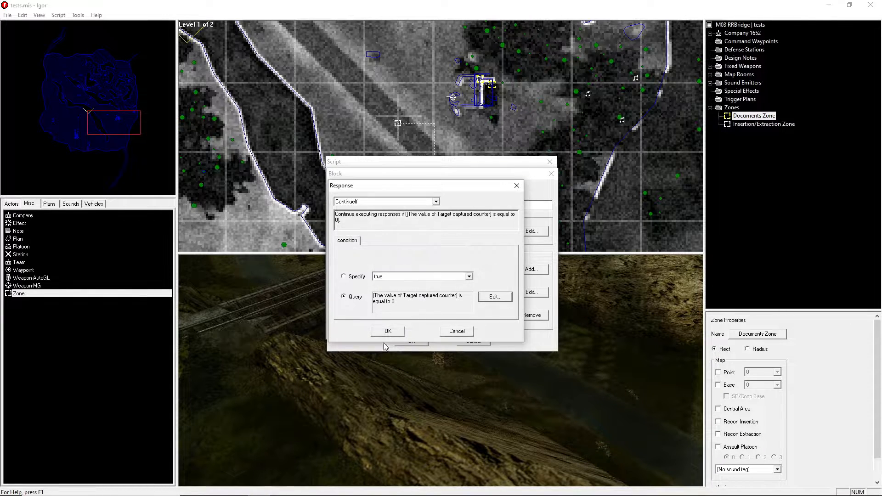
click(396, 332)
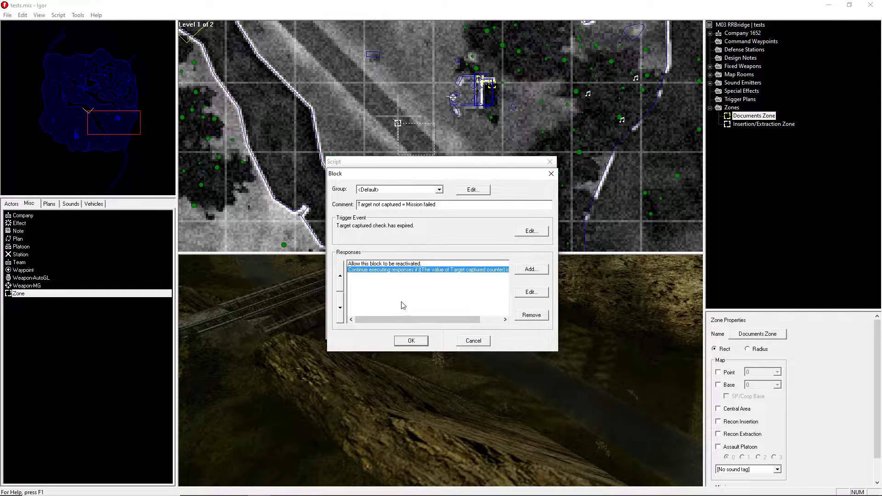
Add a TimerSet response that sets the Mission failed timer to expire in 2 seconds
click(531, 269)
click(401, 204)
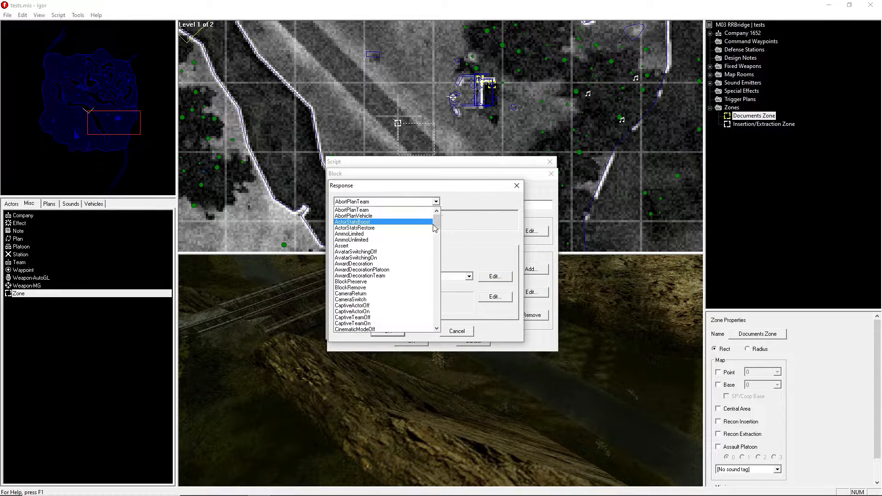
drag(435, 226, 421, 297)
scroll(421, 297, down, 7)
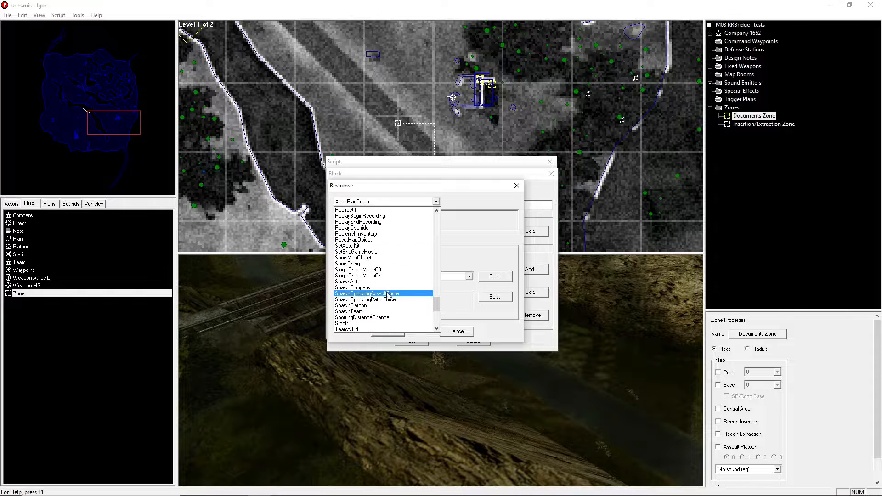
scroll(376, 308, down, 6)
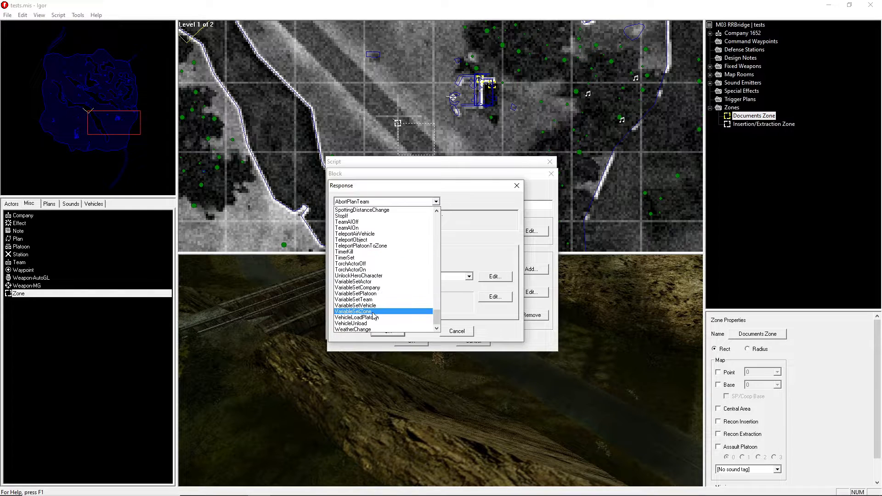
click(362, 258)
click(388, 276)
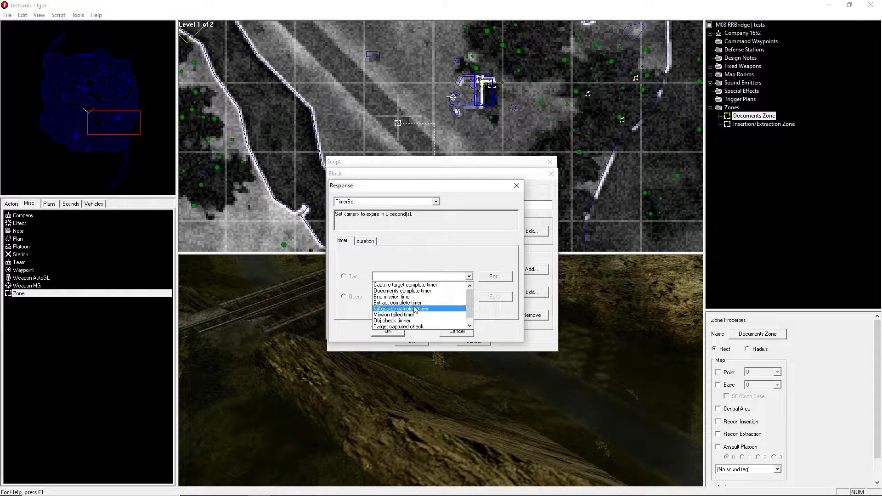
click(398, 315)
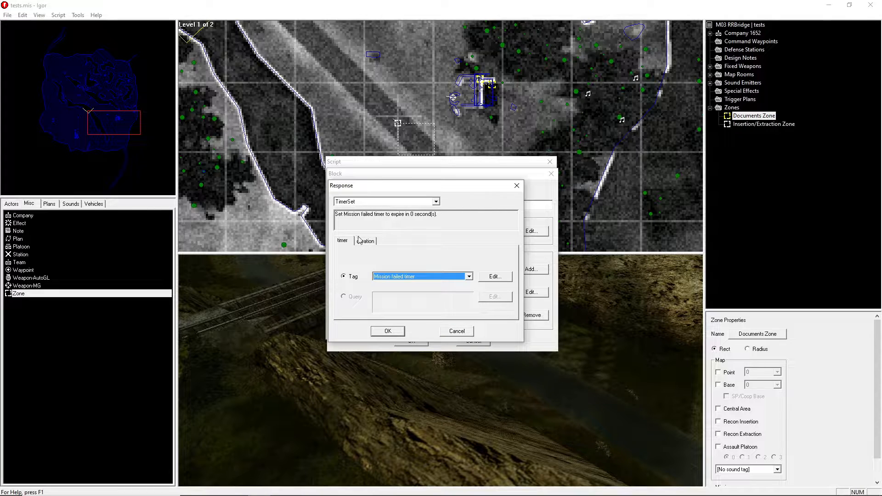
click(365, 241)
text(2)
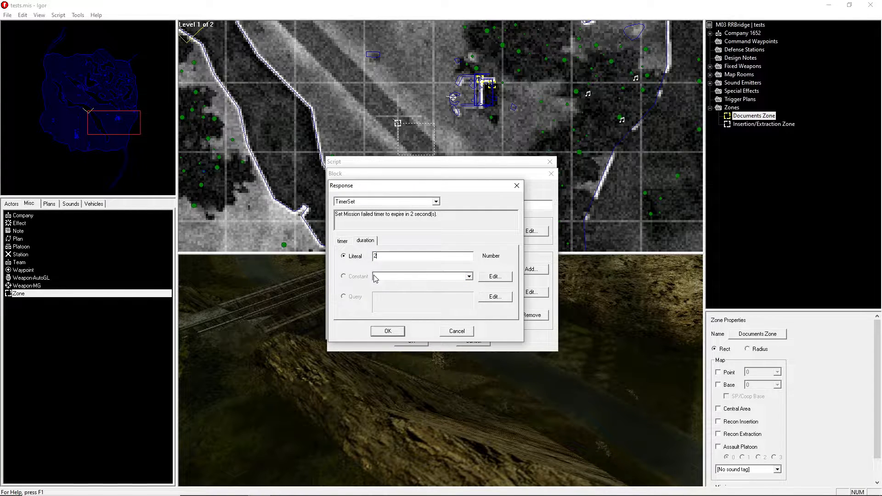
click(388, 330)
Add a BlockRemove response after the Mission failed timer response
click(531, 269)
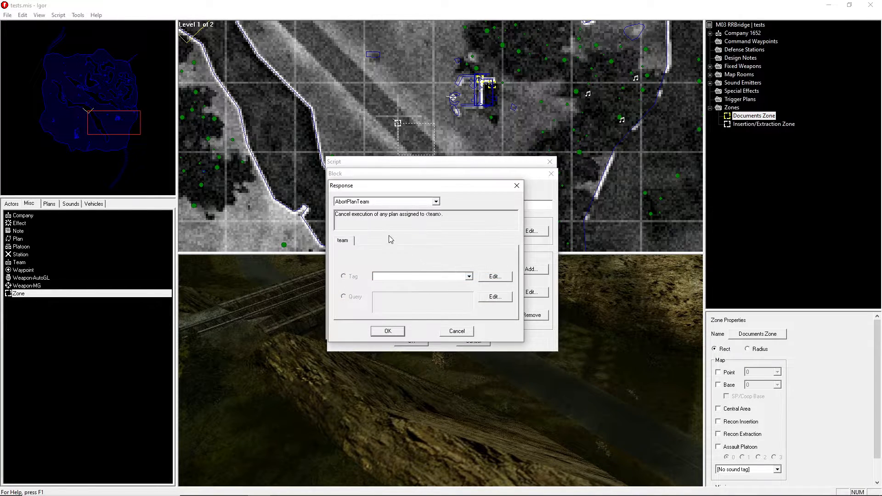
click(384, 202)
click(375, 288)
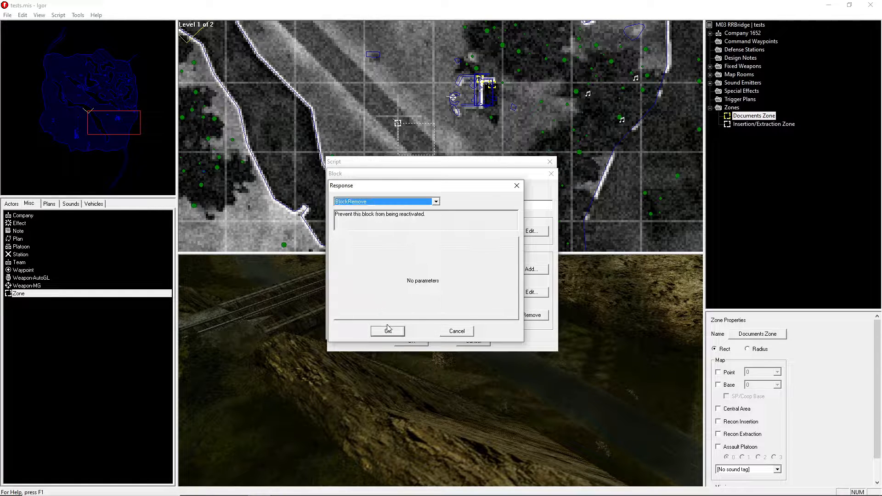
click(388, 330)
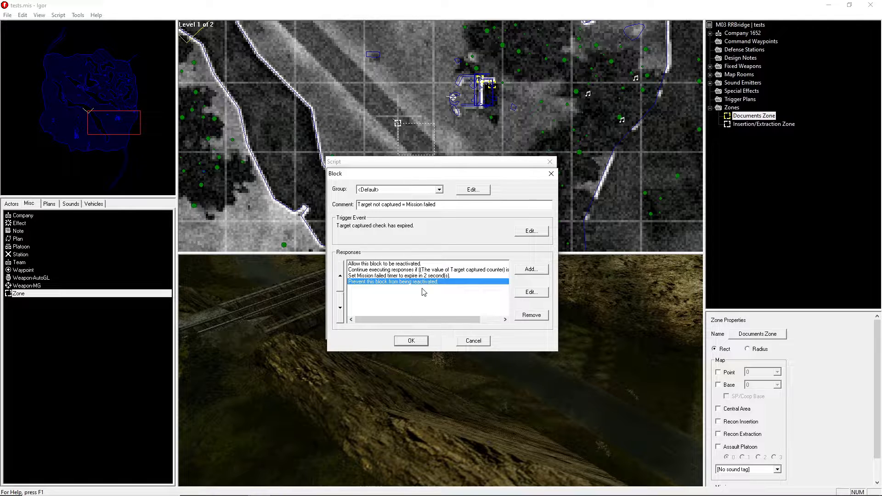
Review the full counter condition in the Target not captured = Mission failed block and save the block
click(425, 270)
drag(446, 319, 474, 323)
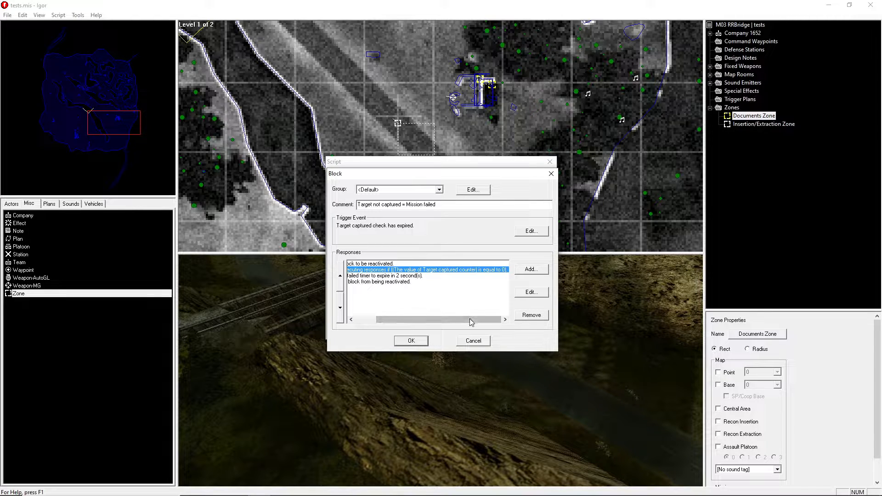
drag(463, 319, 414, 319)
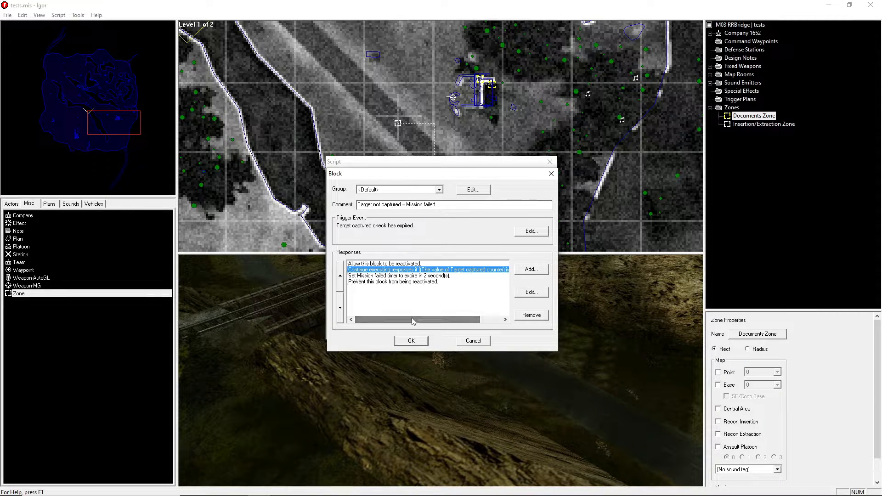
click(412, 341)
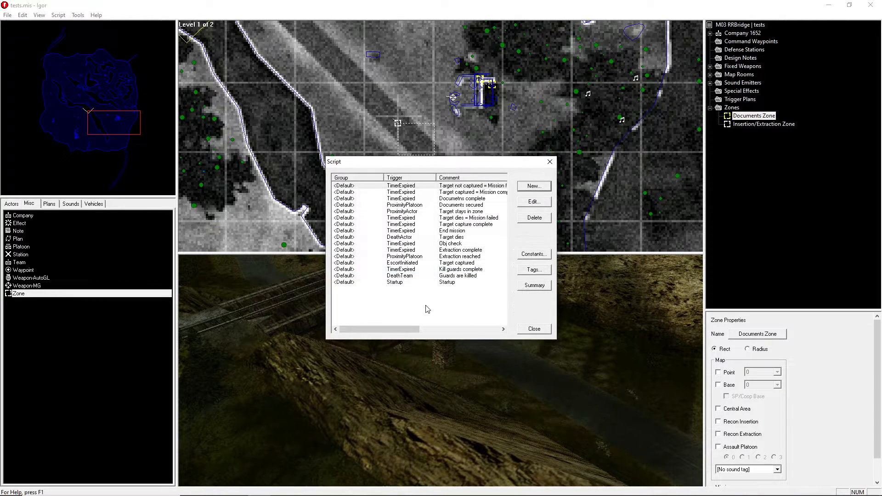
Create a script block commented "Mission failed" with a TimerExpired trigger on the Mission failed timer
click(534, 186)
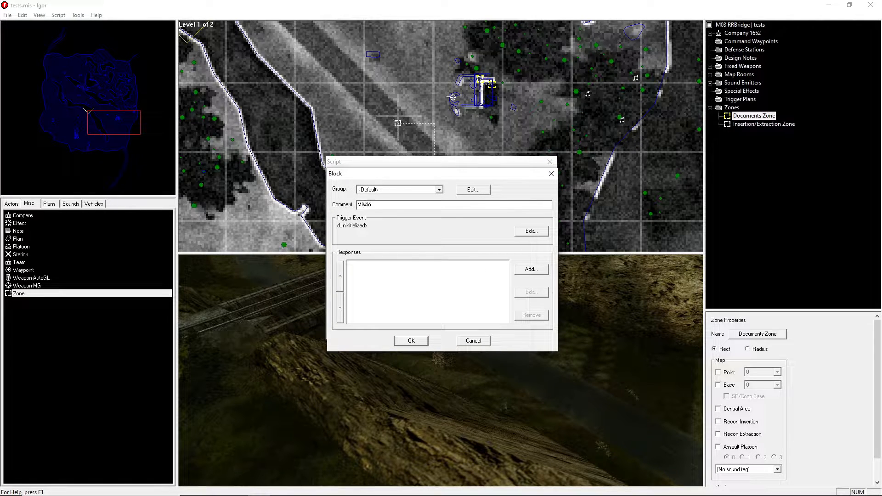
text(Mission failed)
click(532, 231)
click(410, 202)
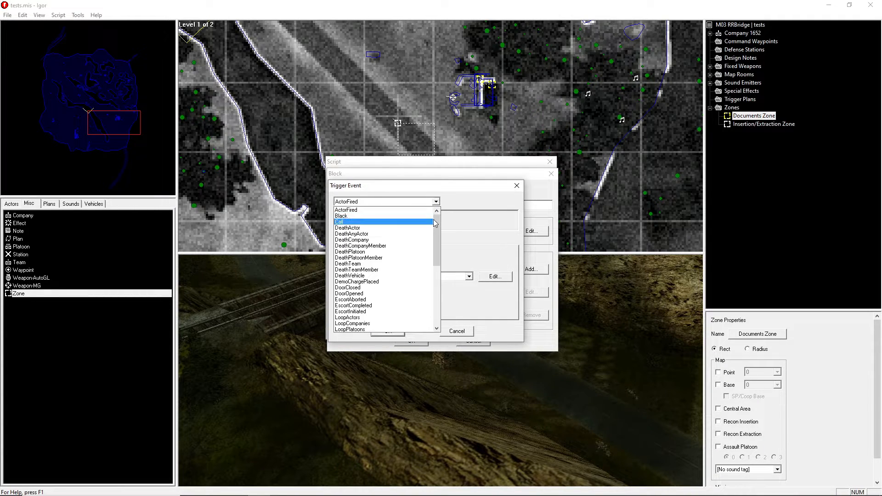
drag(435, 224, 435, 278)
click(384, 291)
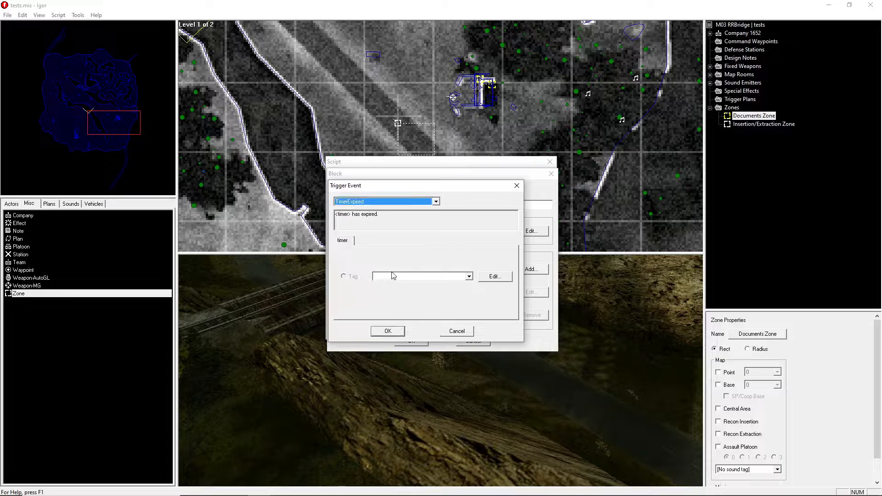
click(394, 275)
click(409, 321)
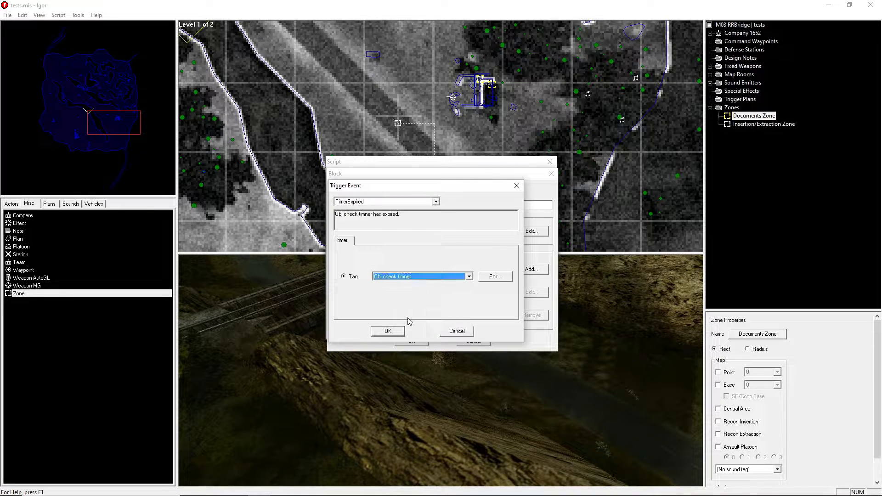
scroll(399, 282, up, 1)
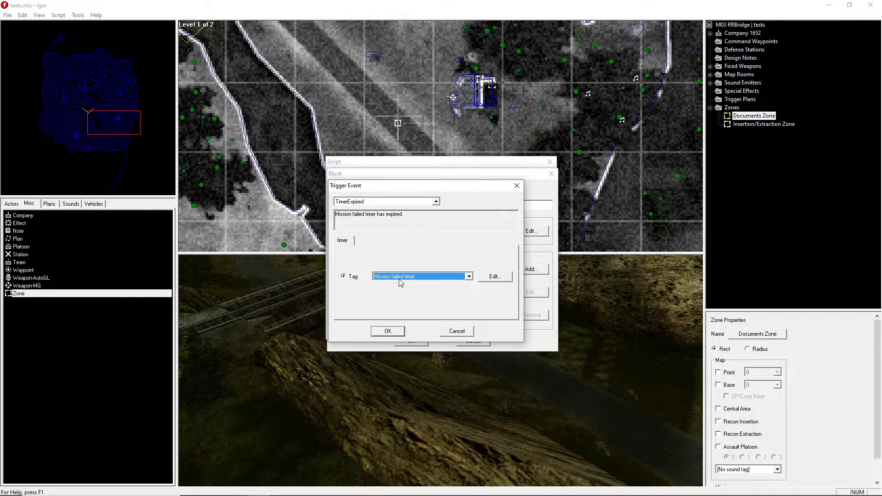
click(386, 335)
Add a DeclareMissionFailed response with the text "The Target Has Not Been Captured" and save the Mission failed block
click(530, 271)
click(436, 201)
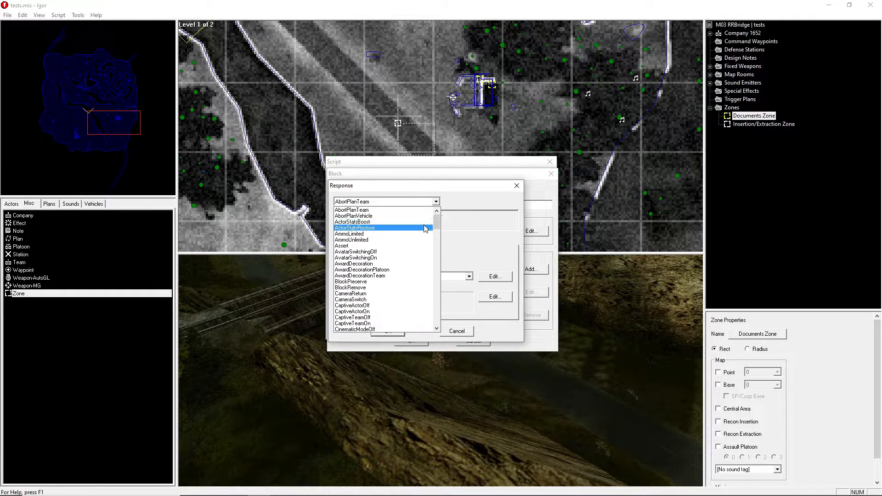
scroll(416, 238, down, 2)
scroll(415, 237, down, 5)
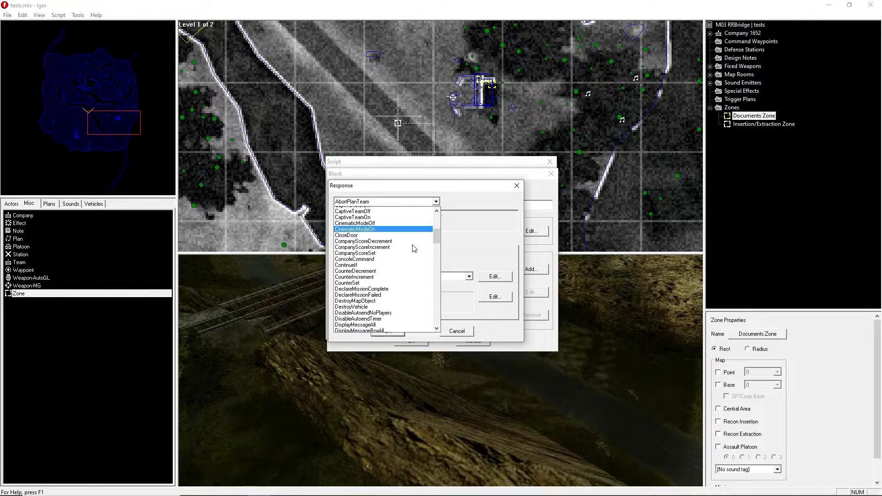
click(373, 281)
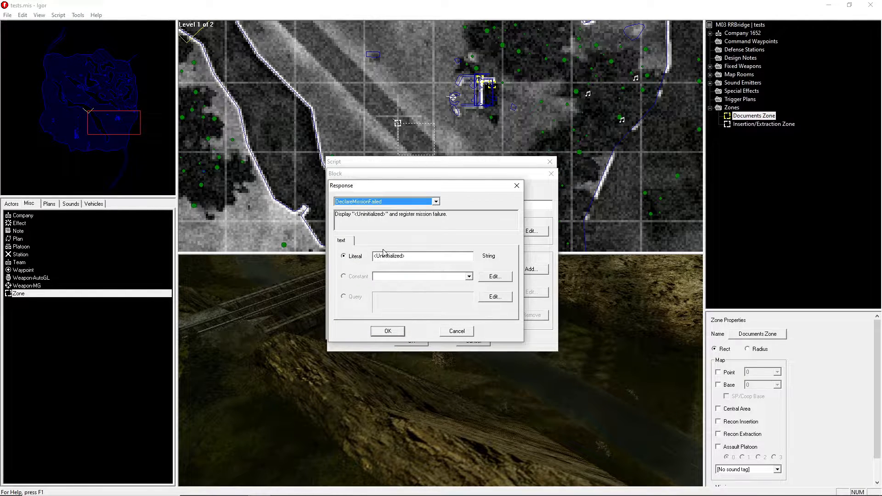
key(Tab)
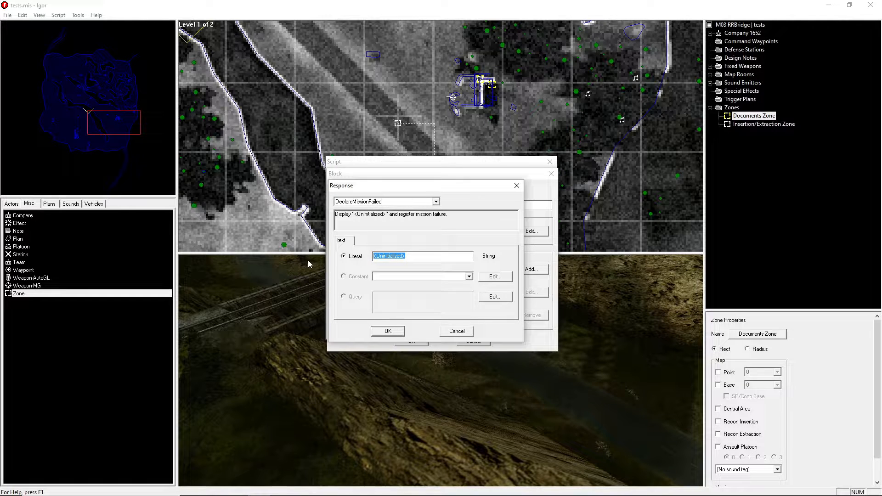
text(The Targ)
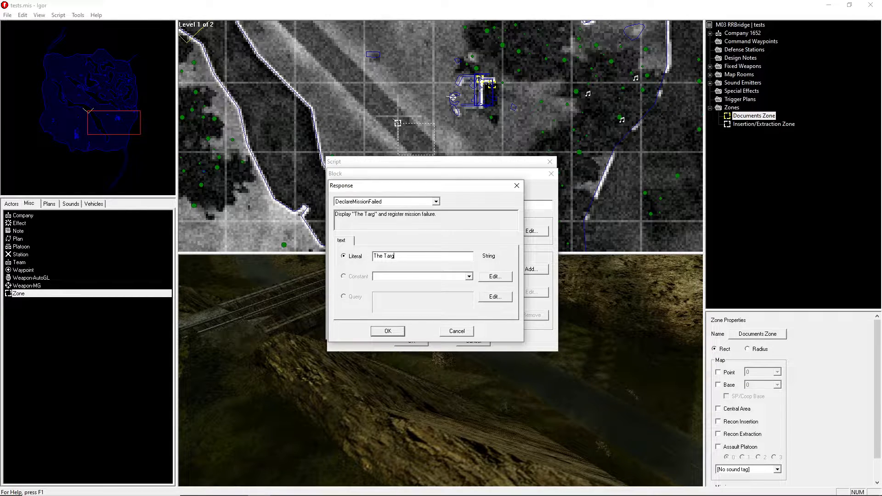
text(et Has Not Been Cap)
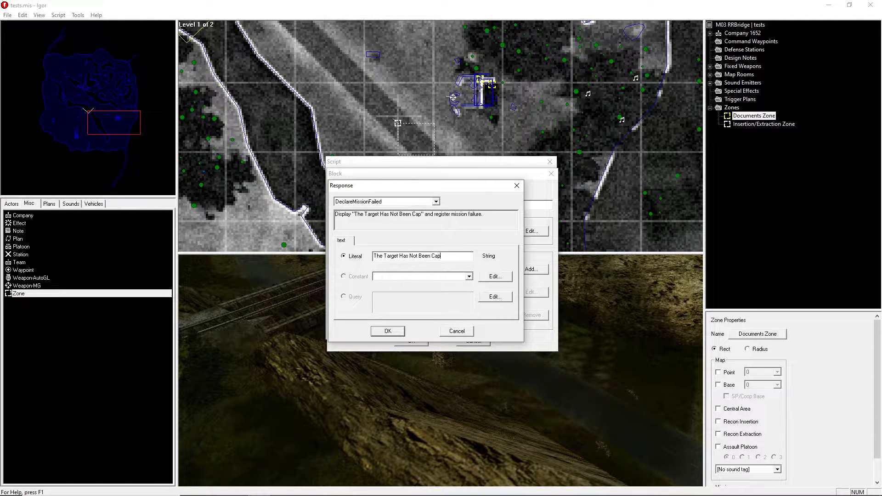
text(tured)
click(392, 332)
click(413, 340)
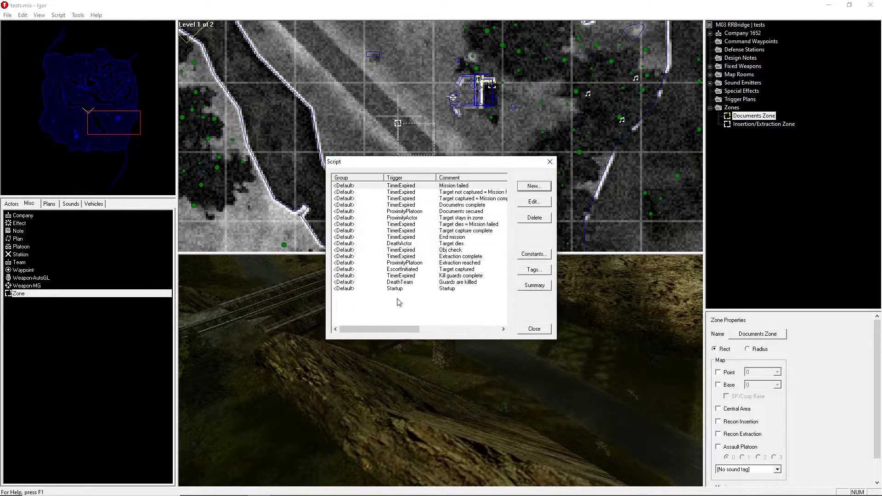
click(533, 329)
scroll(422, 166, down, 4)
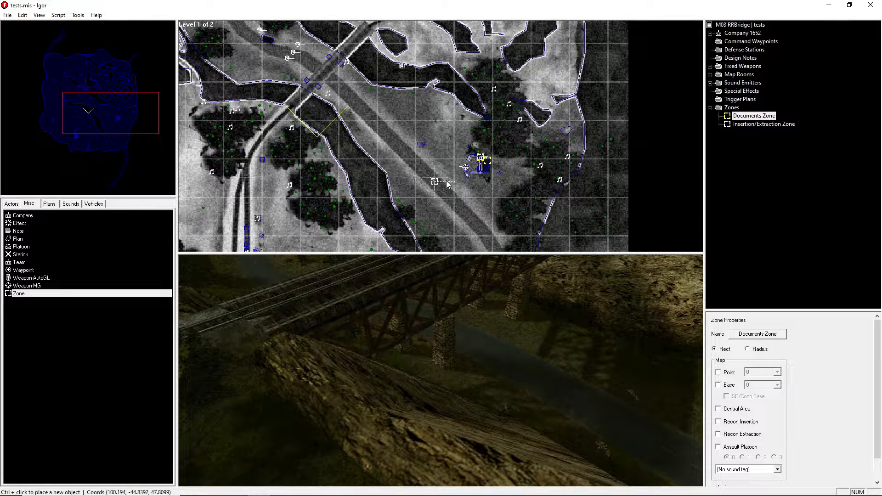
right_drag(445, 157, 425, 166)
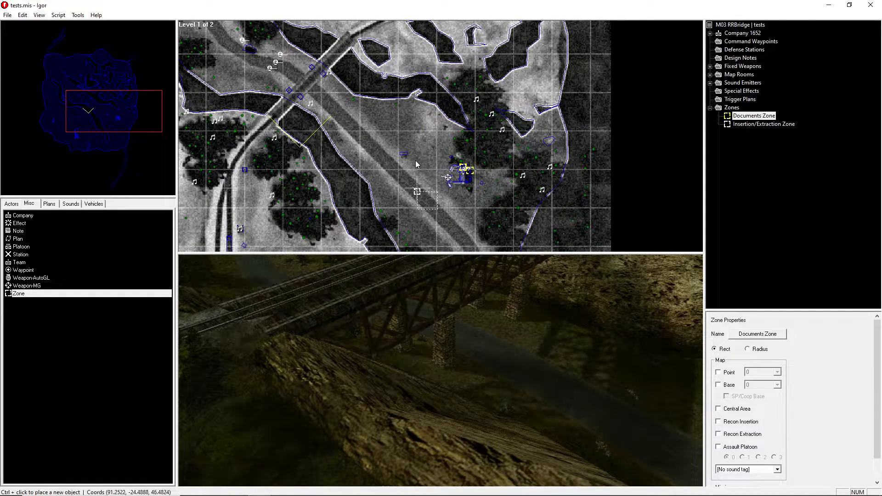
right_drag(417, 152, 440, 145)
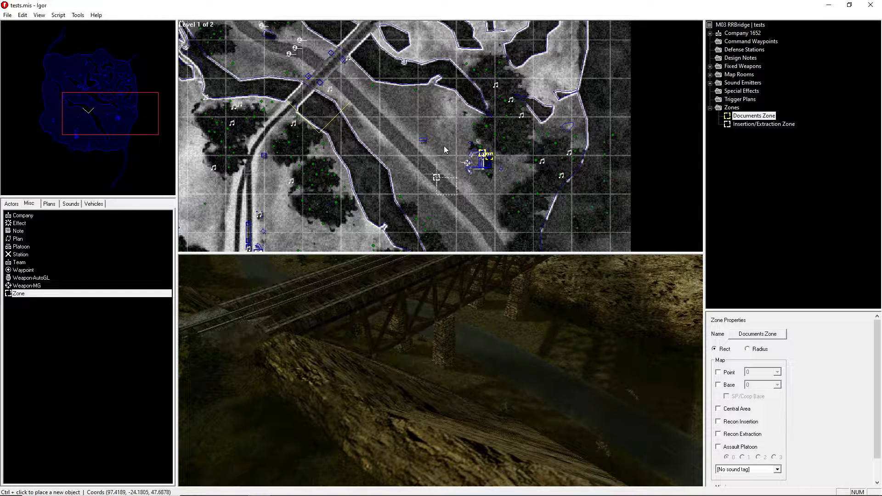
right_drag(445, 145, 420, 129)
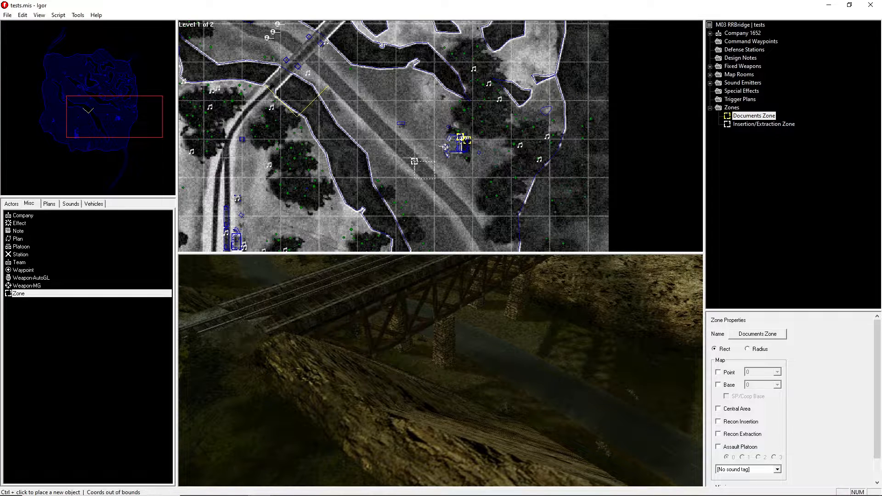
Save the tests mission under its existing file name
click(9, 15)
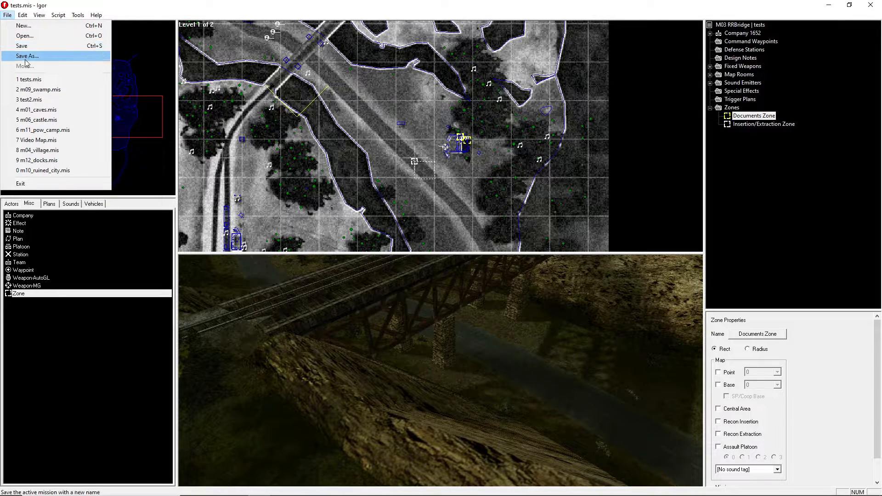
click(23, 47)
right_drag(320, 105, 341, 131)
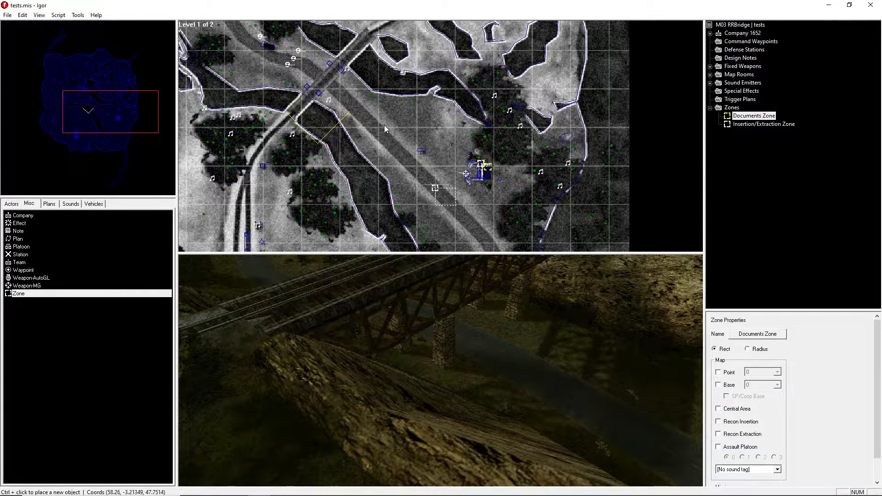
right_drag(437, 125, 418, 119)
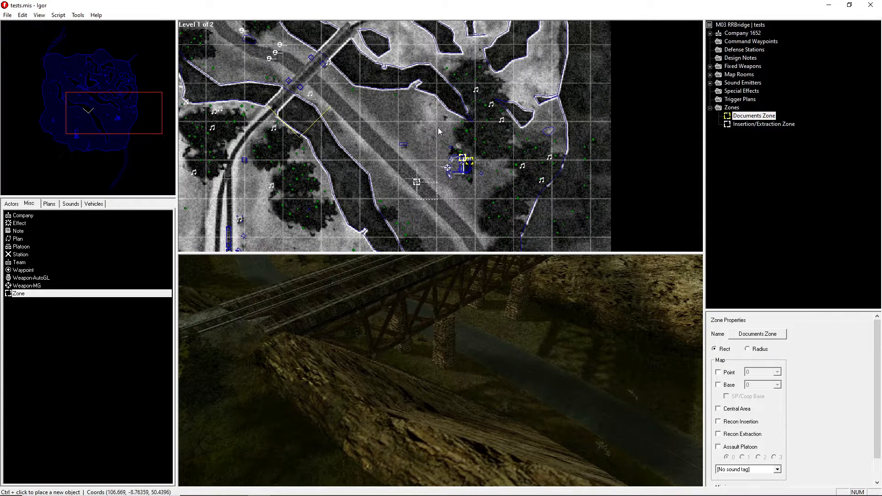
Switch to Ghost Recon and start the tests quick mission on Veteran difficulty, continuing to the platoon setup
mouse_move(327, 489)
click(237, 487)
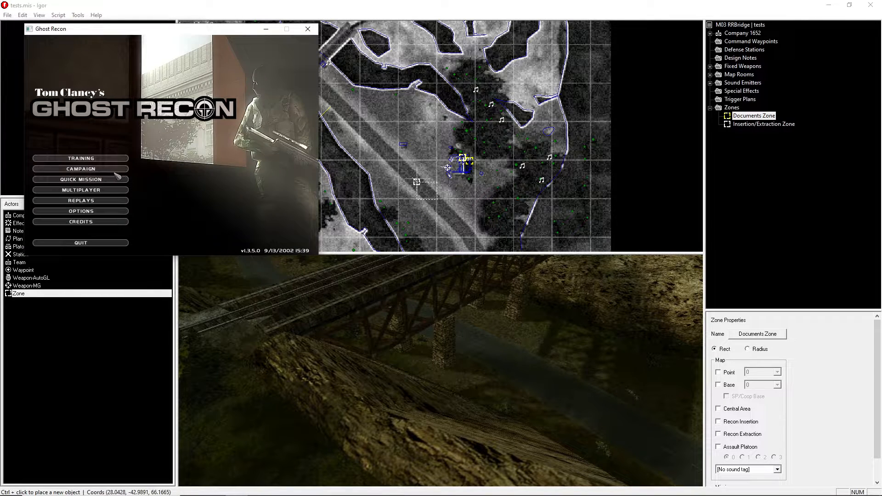
click(114, 179)
click(79, 209)
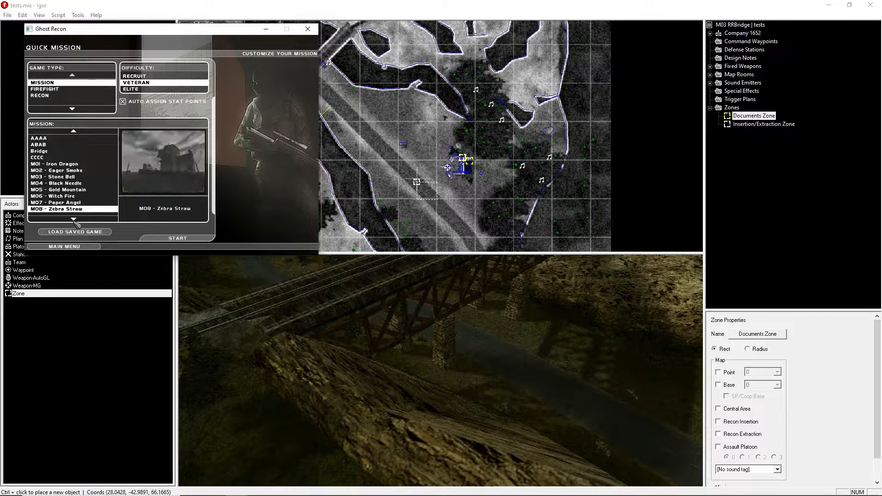
scroll(79, 221, down, 5)
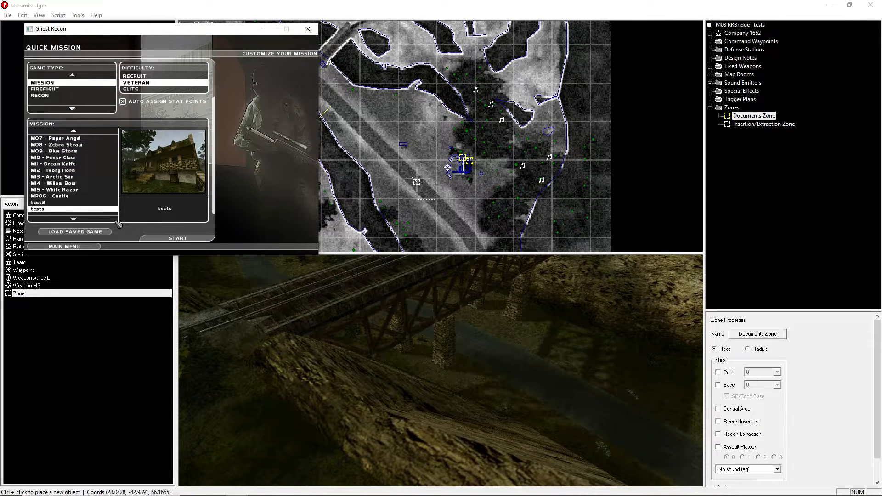
click(166, 239)
click(273, 245)
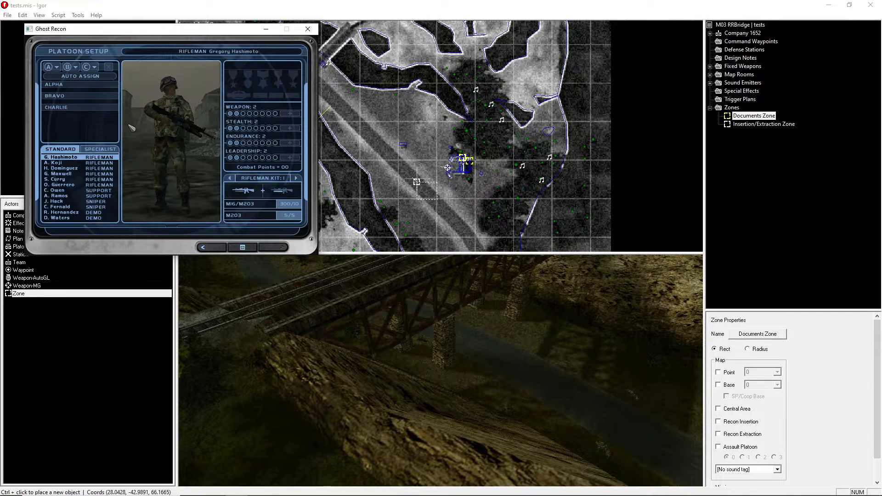
Assign the first specialist sniper to Alpha team and launch the mission
click(101, 149)
click(99, 157)
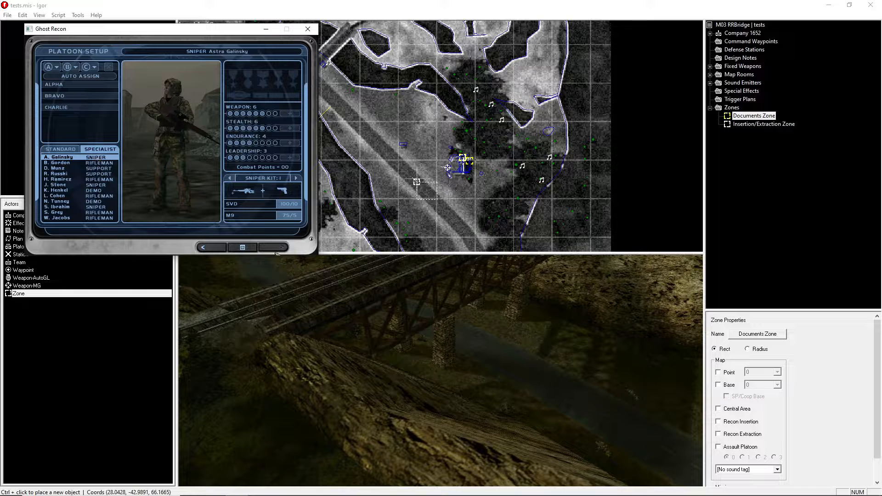
click(51, 67)
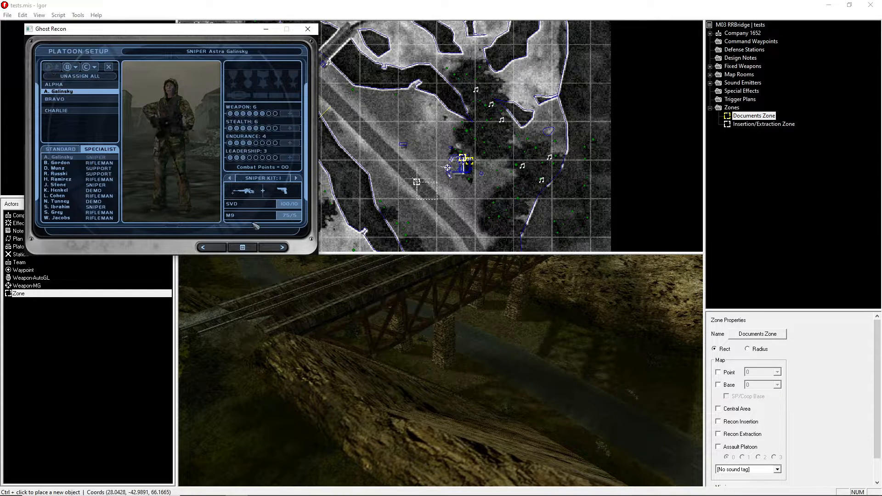
click(282, 247)
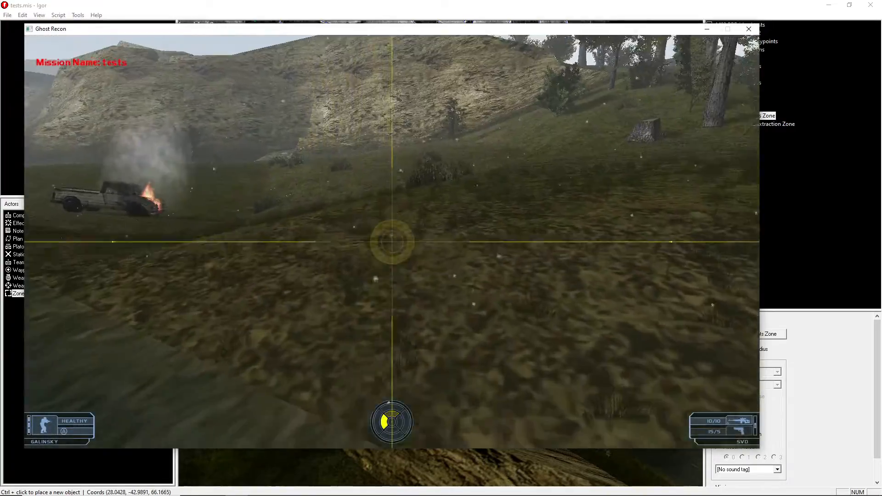
Advance into the field, go prone and shoot the target's guards through the sniper scope
key(w)
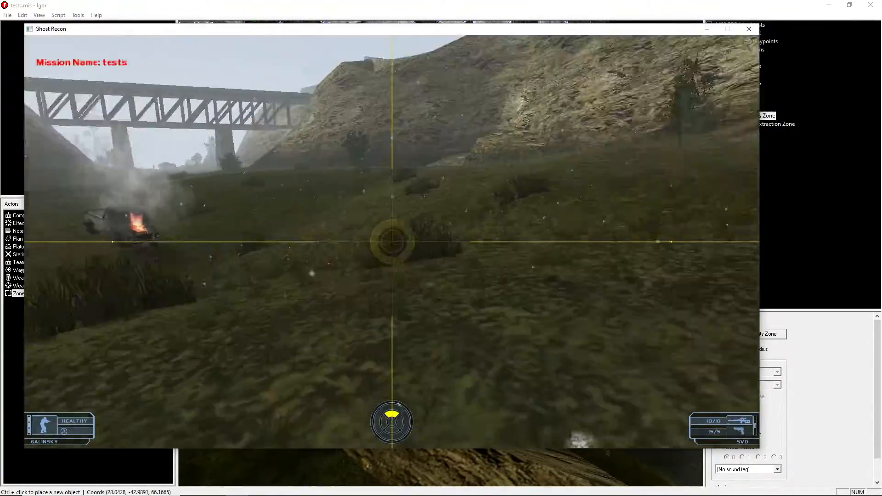
key(z)
right_click(392, 241)
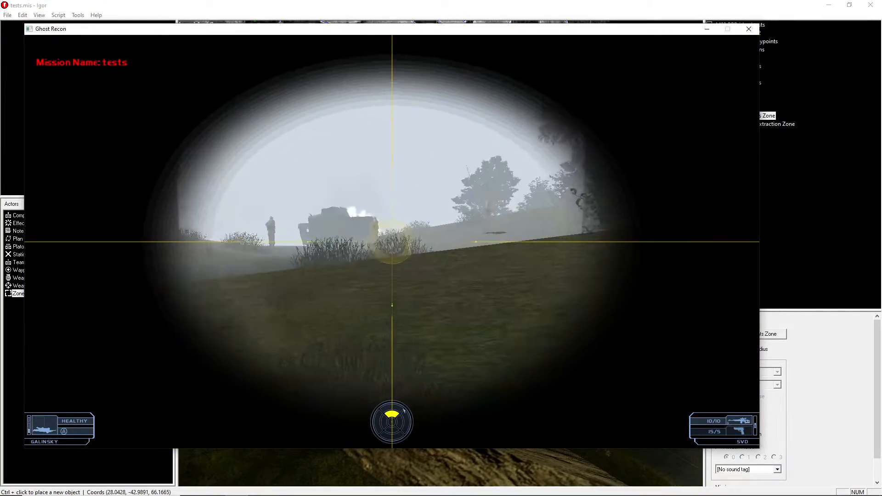
right_click(392, 242)
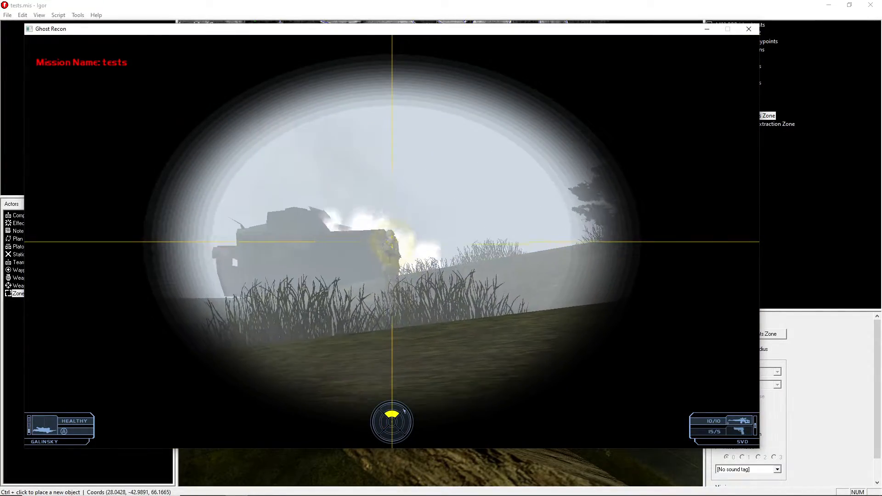
click(392, 242)
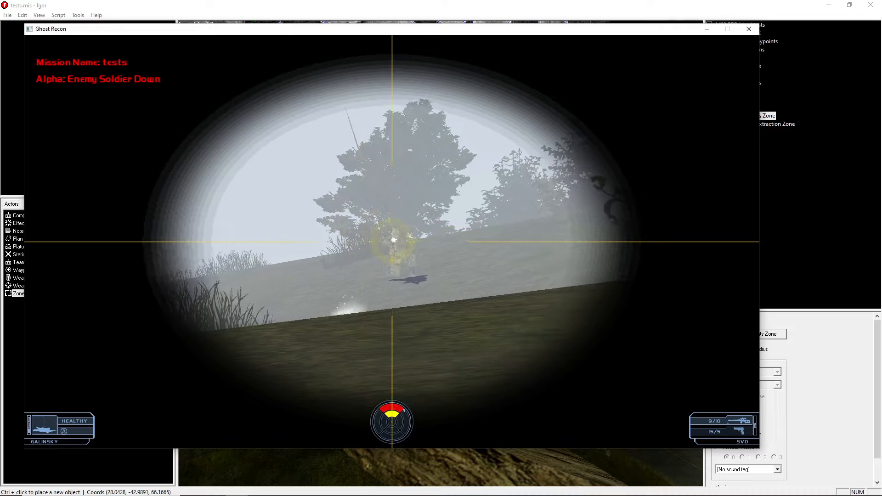
click(392, 242)
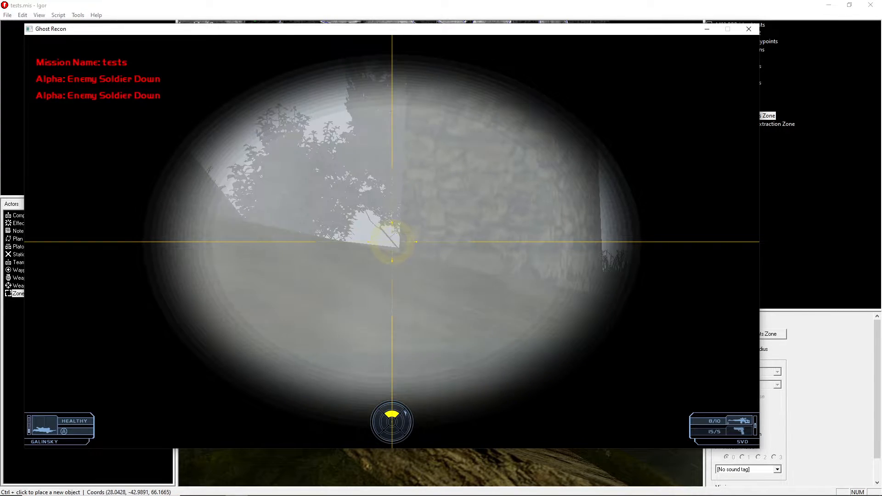
click(392, 242)
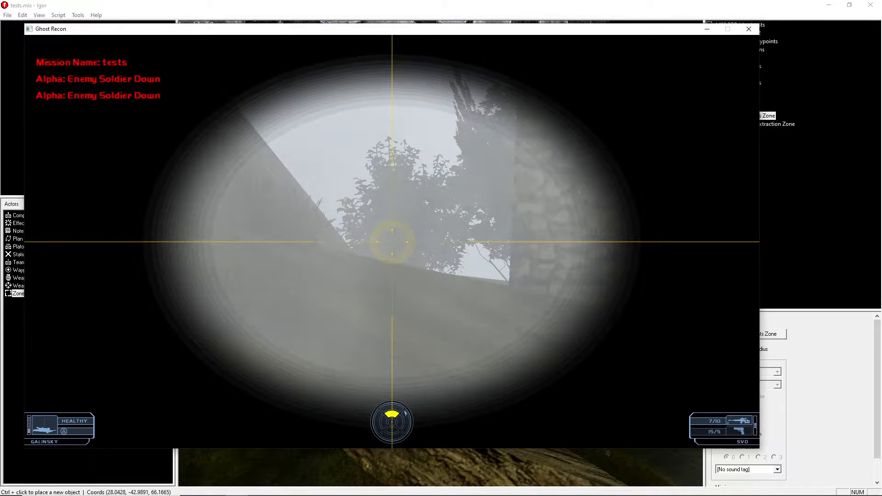
click(392, 242)
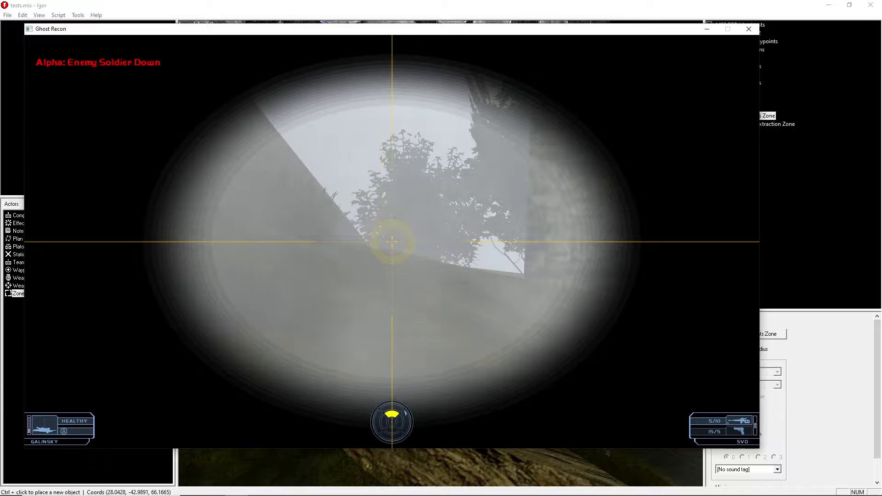
click(392, 241)
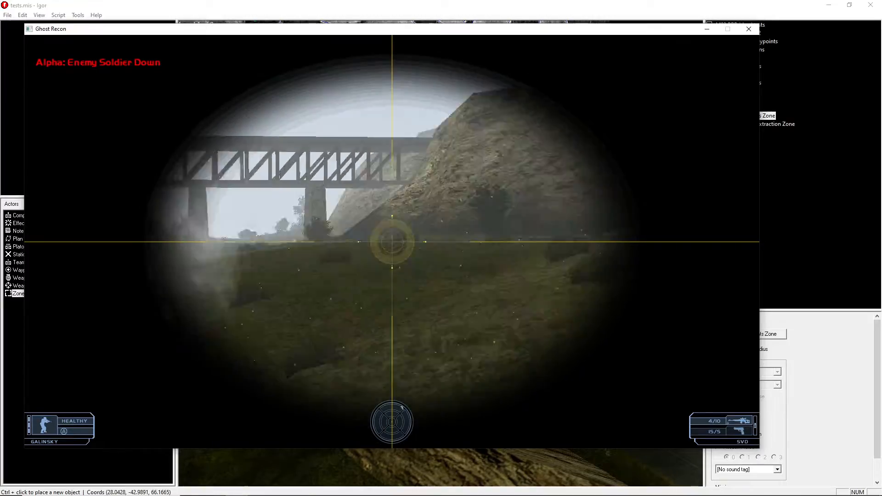
Secure the documents at the map table inside the house and head back outside
right_click(392, 242)
key(w)
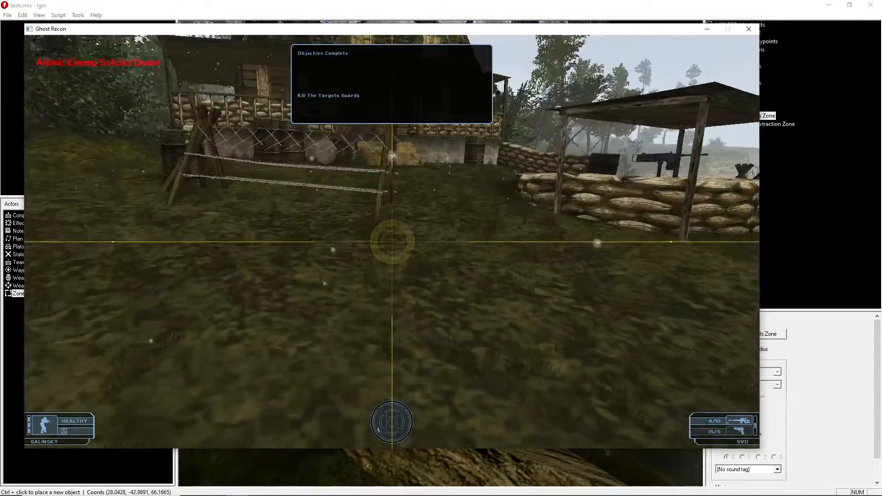
key(w)
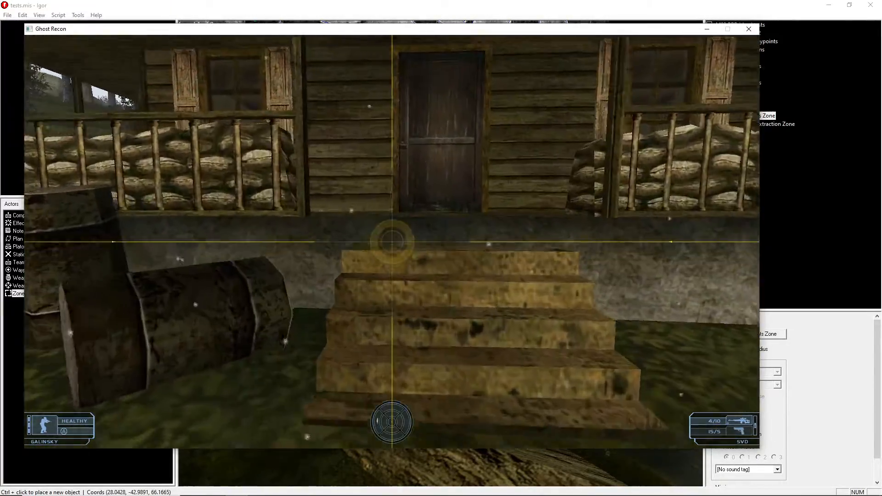
key(space)
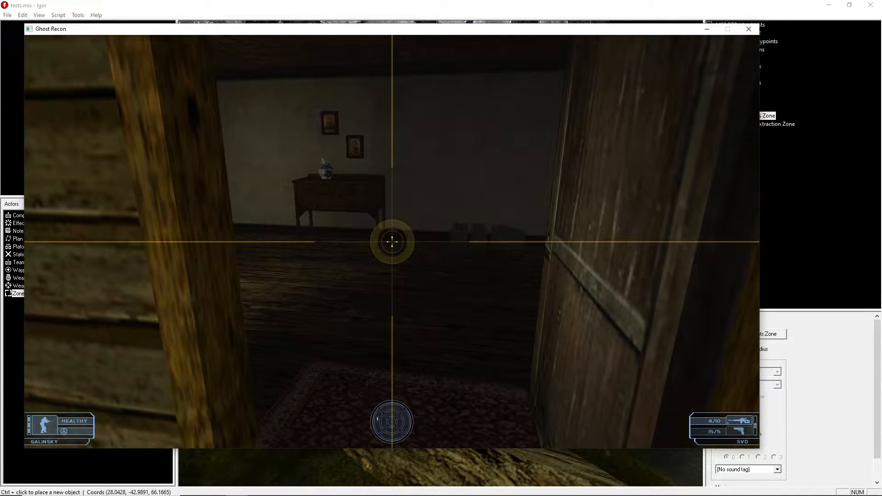
key(w)
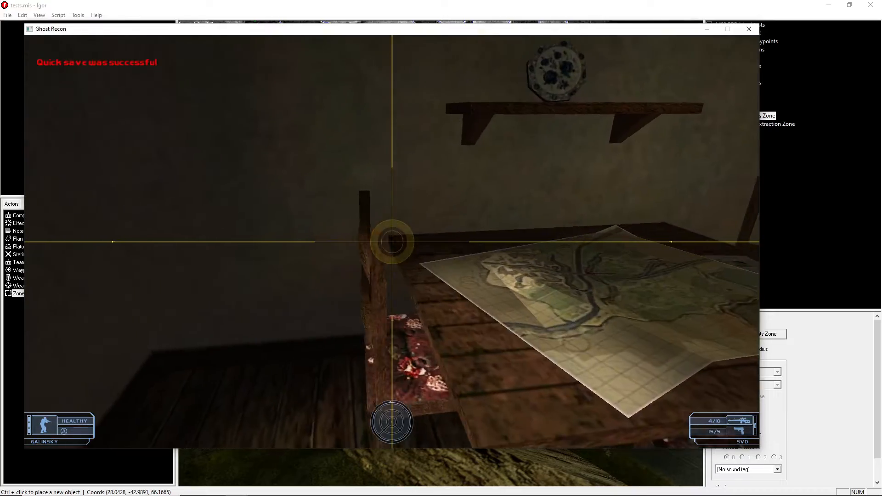
key(a)
key(w)
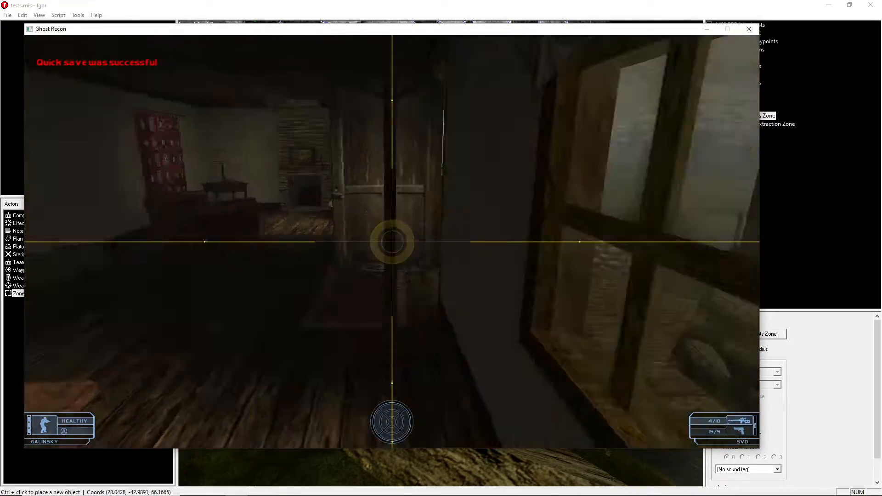
key(w)
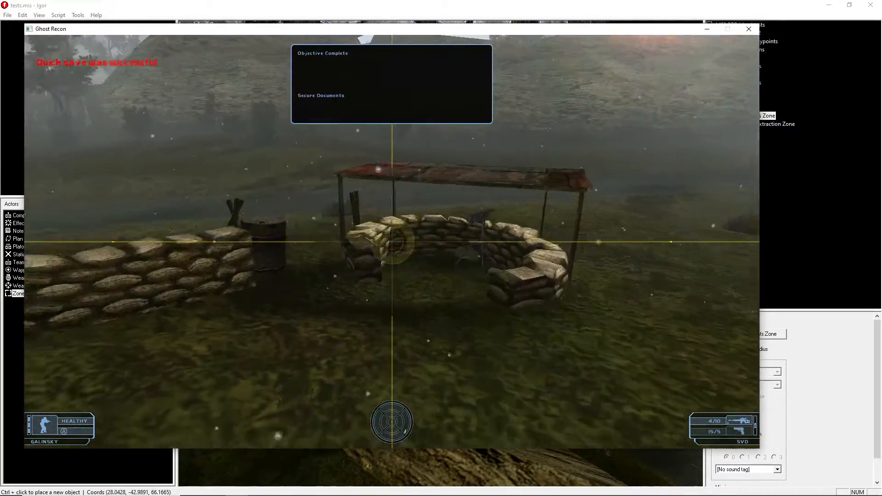
Run from the house down to the road to test extraction without the captured target
key(w)
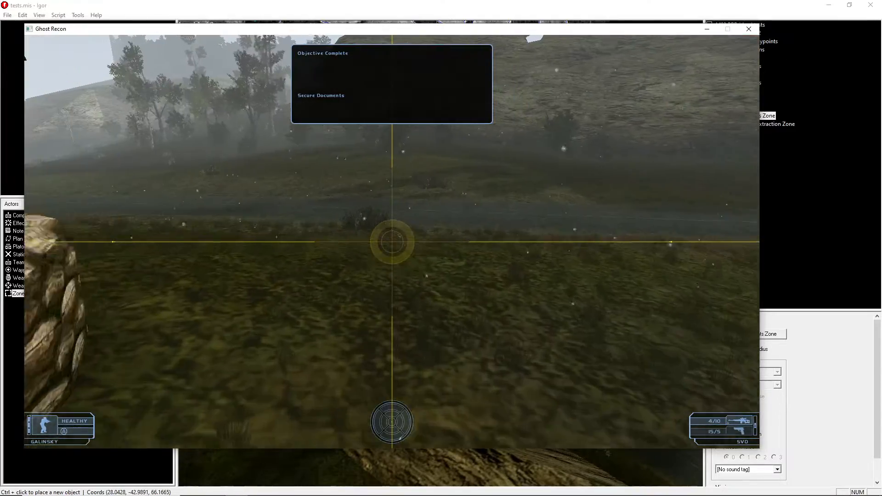
key(w)
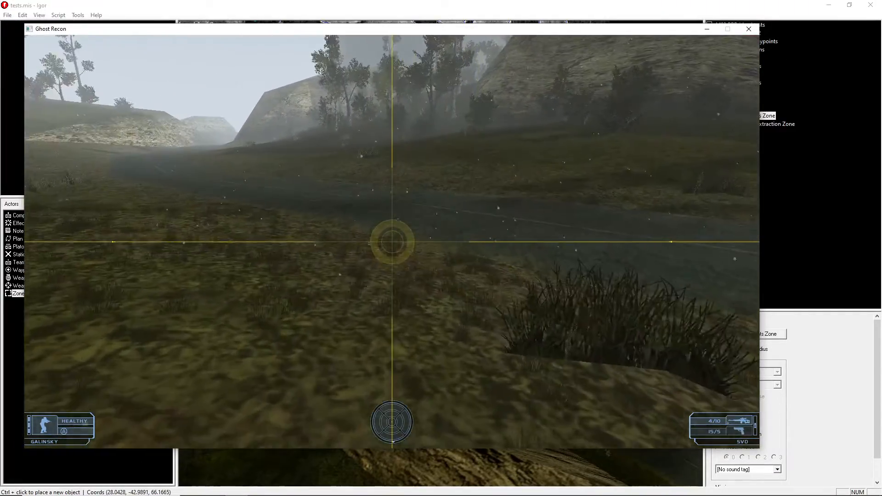
key(w)
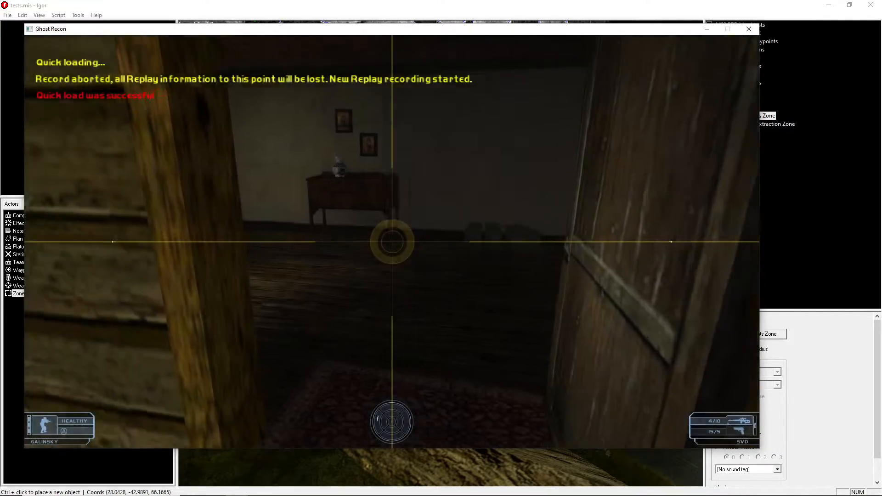
Reload the quick save, secure the documents at the map table again and leave the house
key(w)
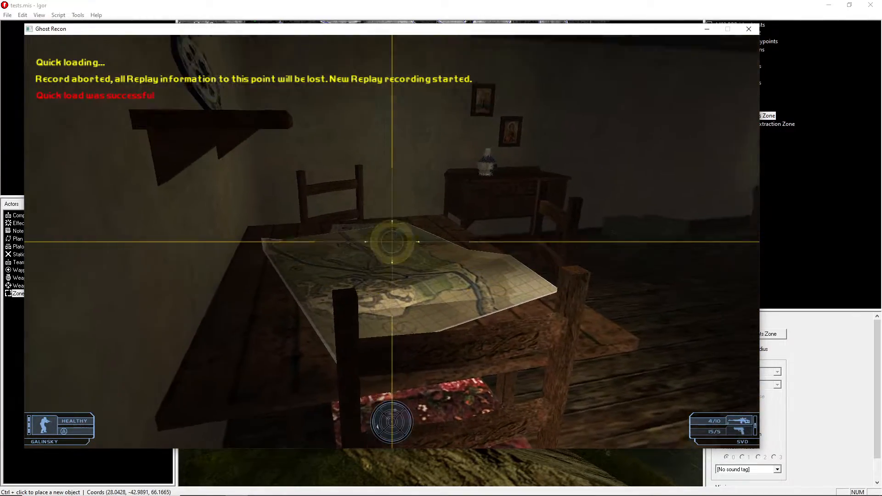
key(w)
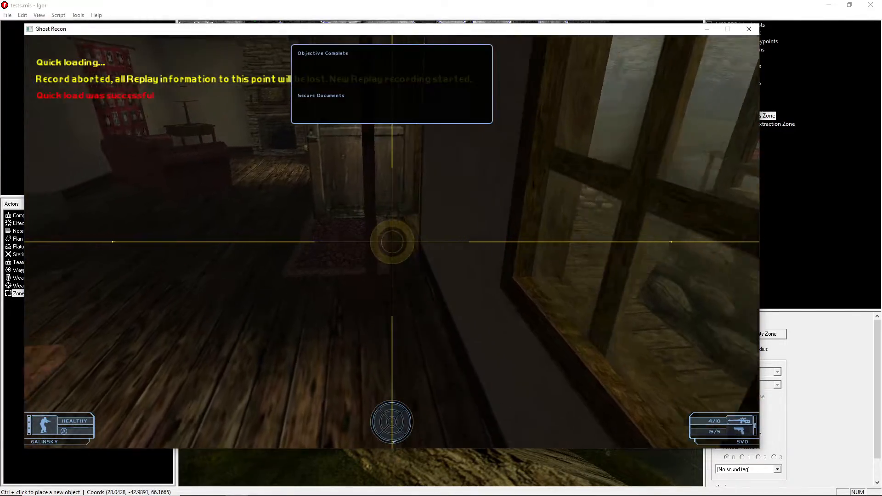
key(w)
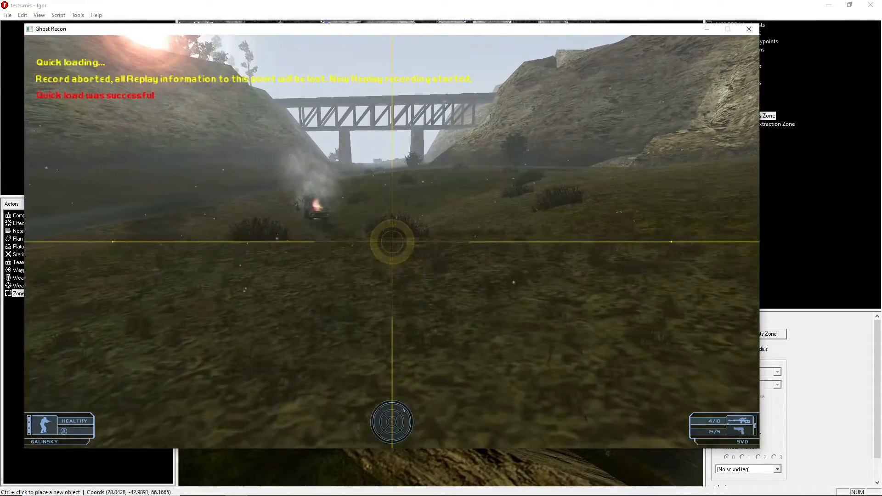
Run past the burning truck to the railway bridge to capture the target
key(w)
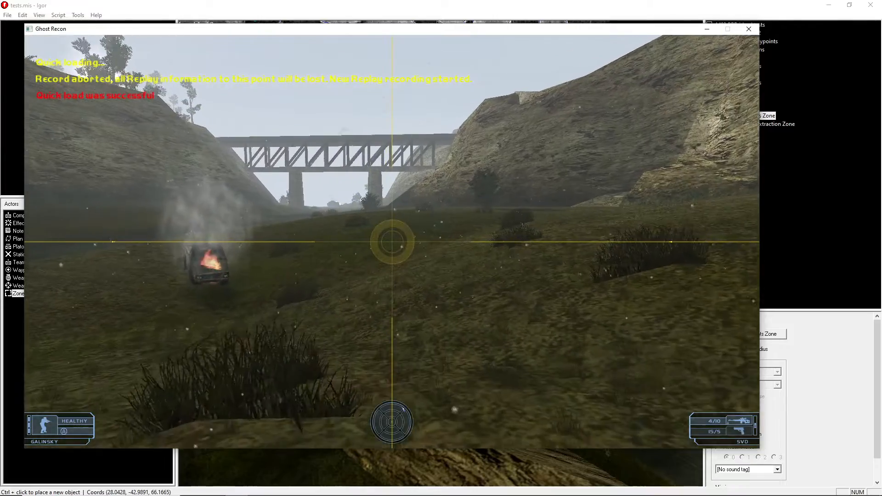
key(w)
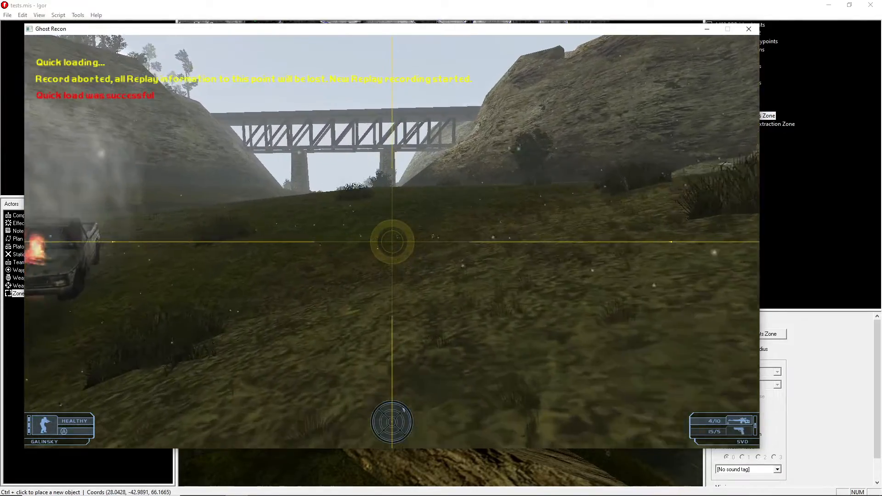
key(w)
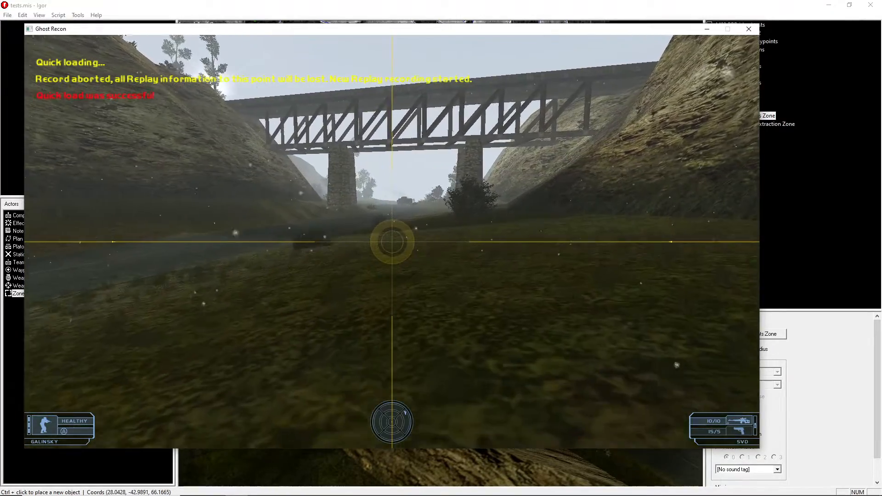
key(w)
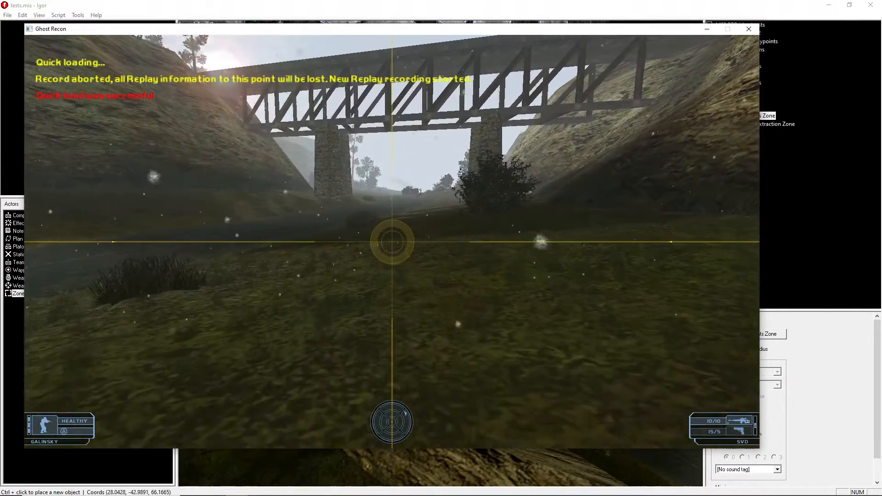
key(w)
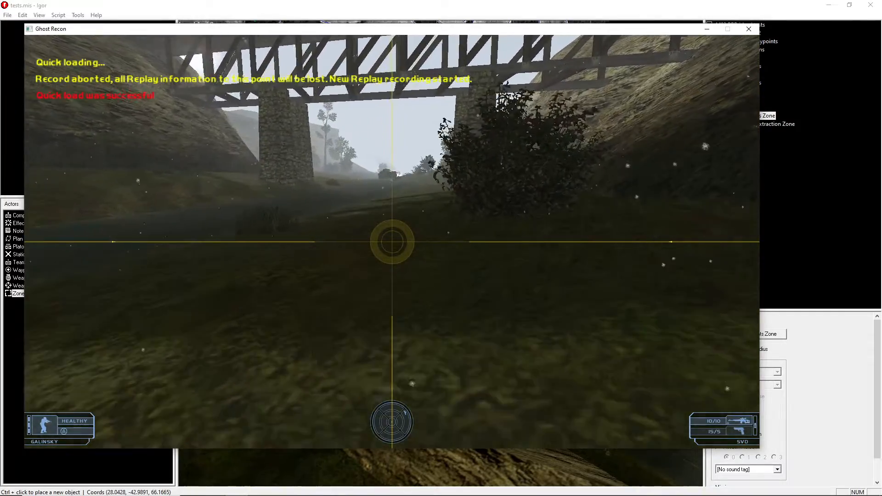
key(w)
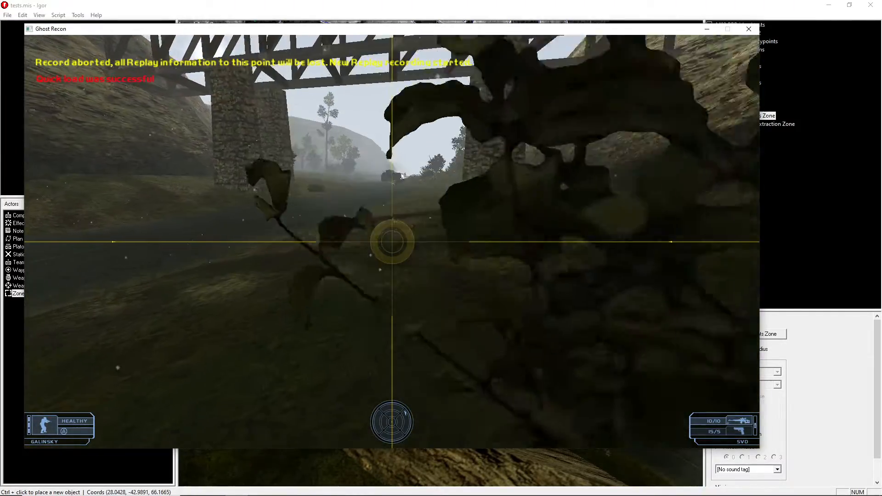
key(w)
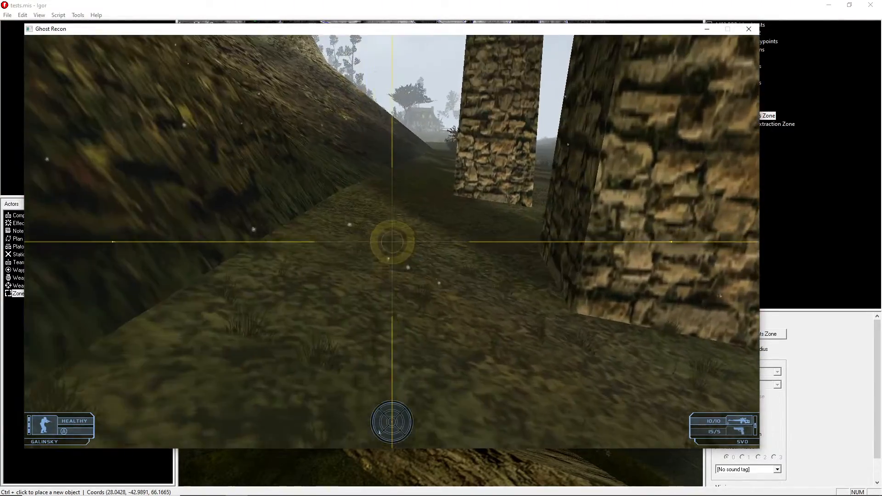
Lead the captured target from under the railway bridge back to the extraction zone on the road
key(w)
key(w)
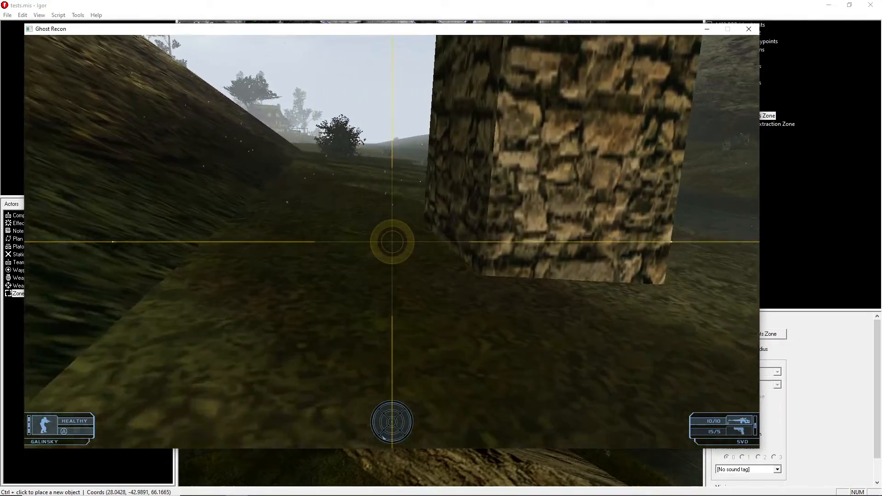
key(w)
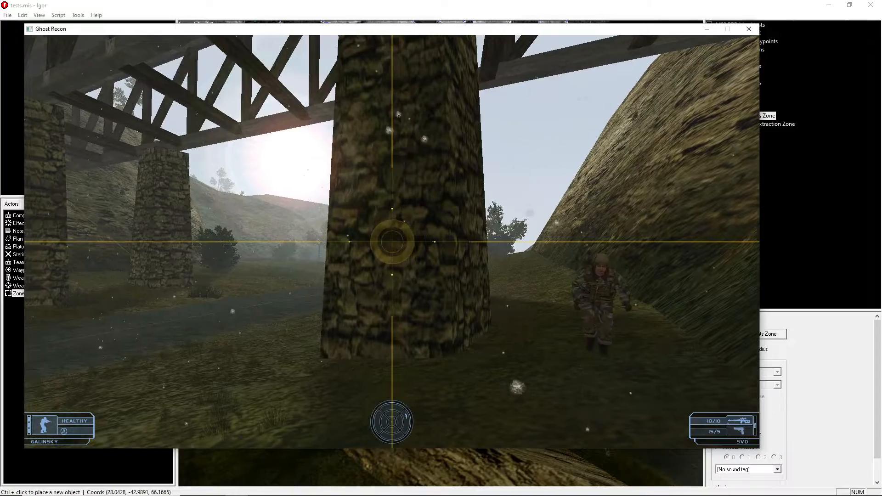
key(w)
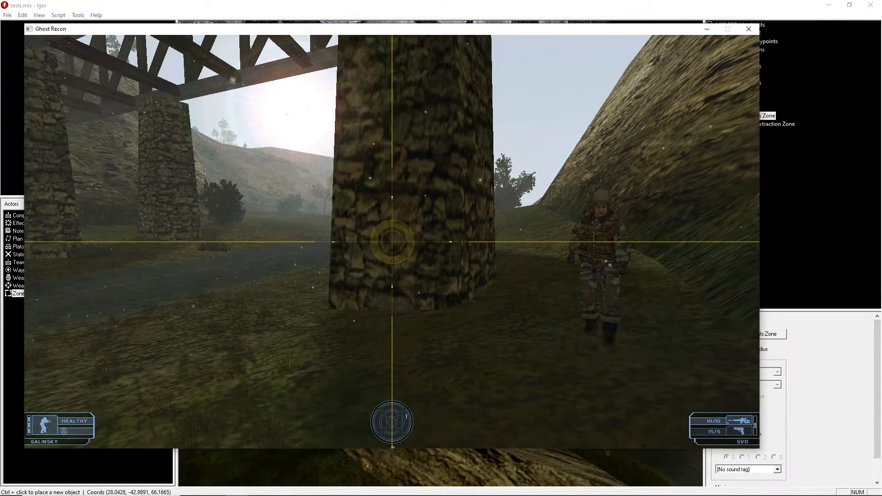
key(w)
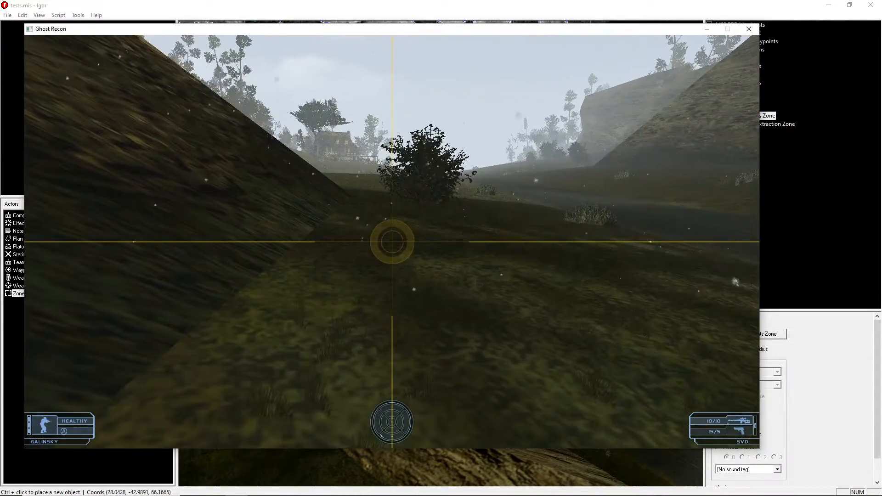
key(w)
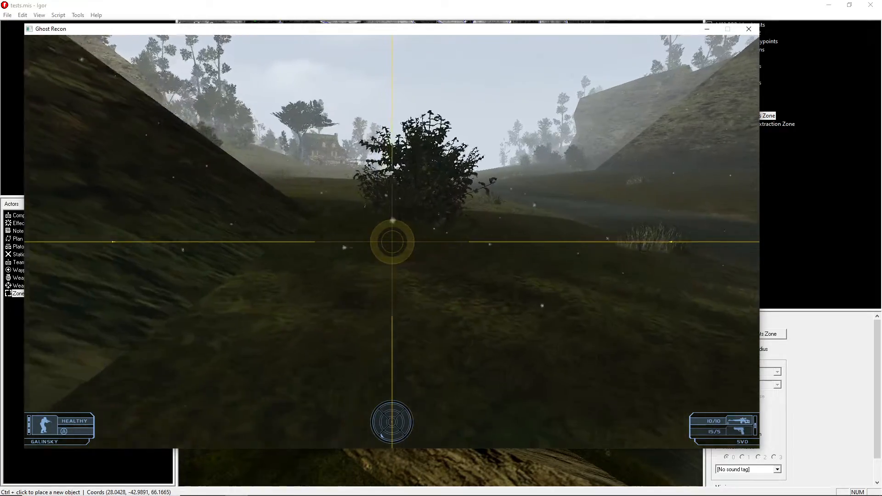
key(w)
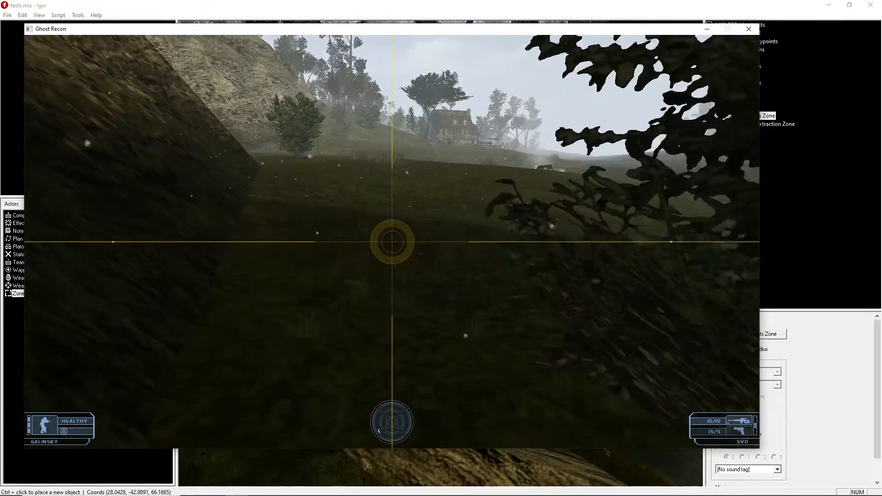
key(w)
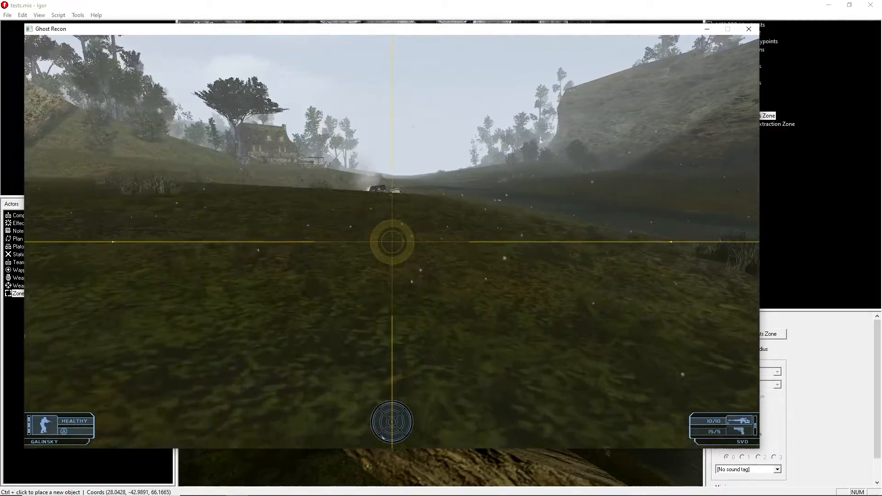
key(w)
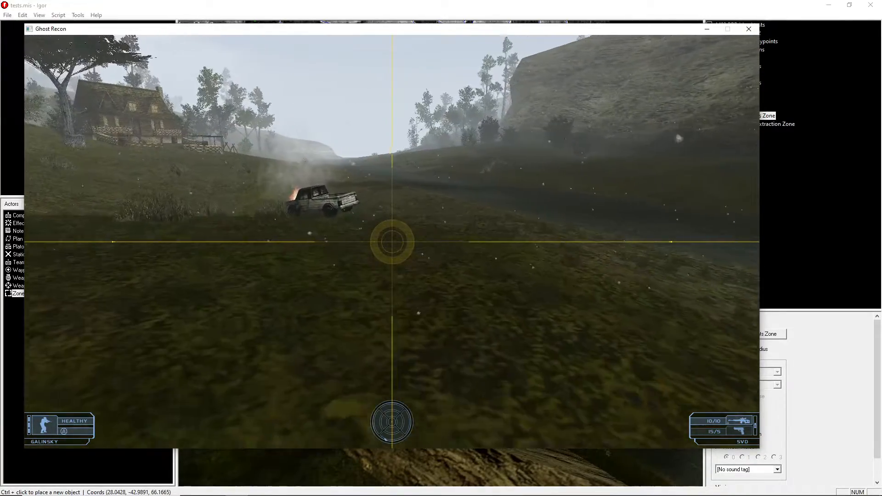
key(w)
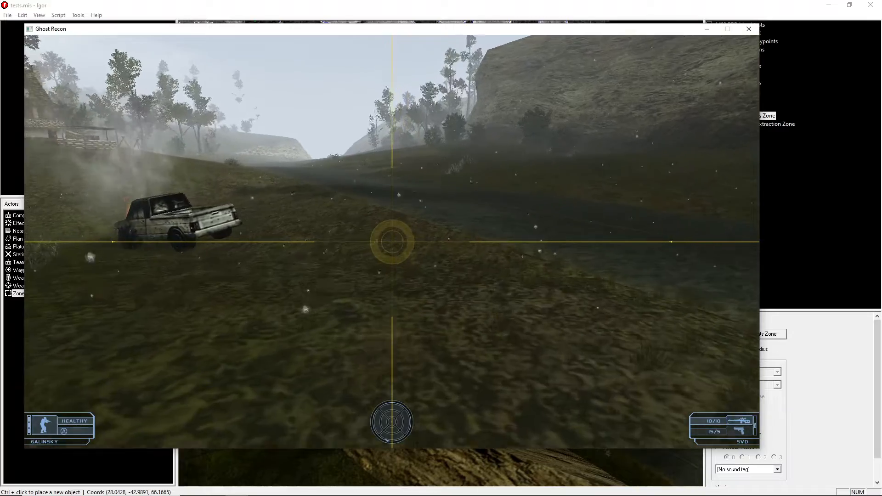
key(w)
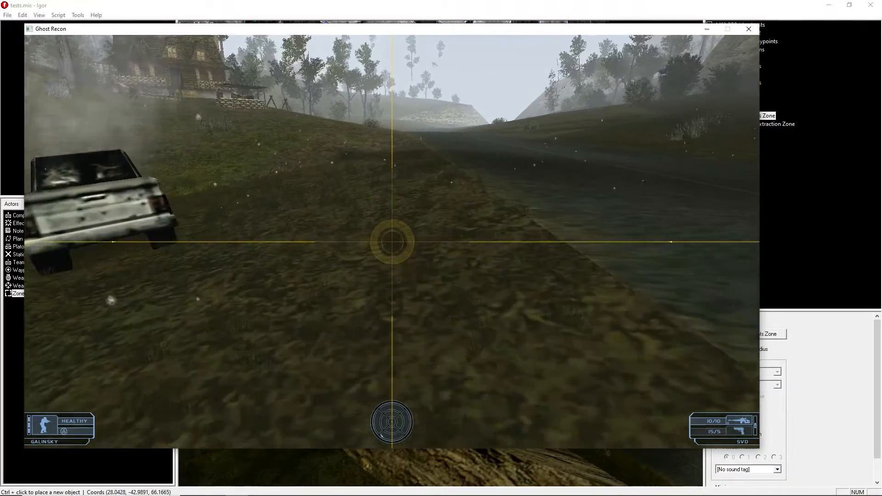
key(w)
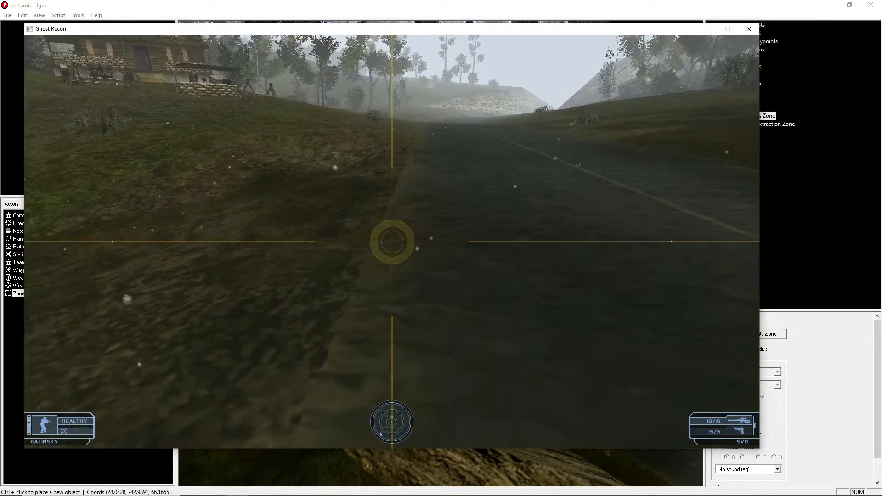
key(w)
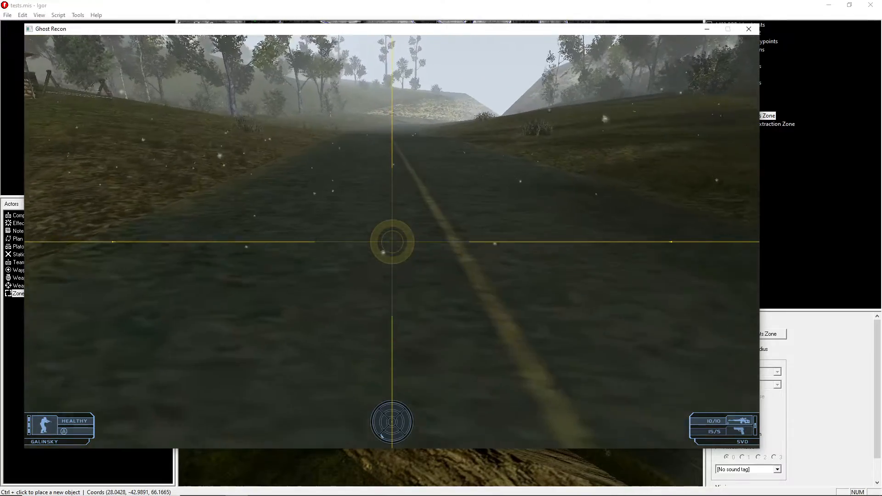
key(w)
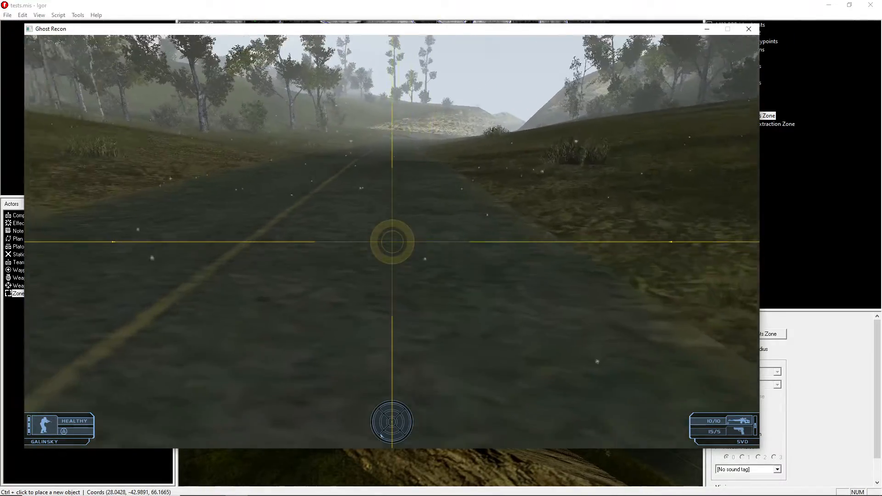
key(w)
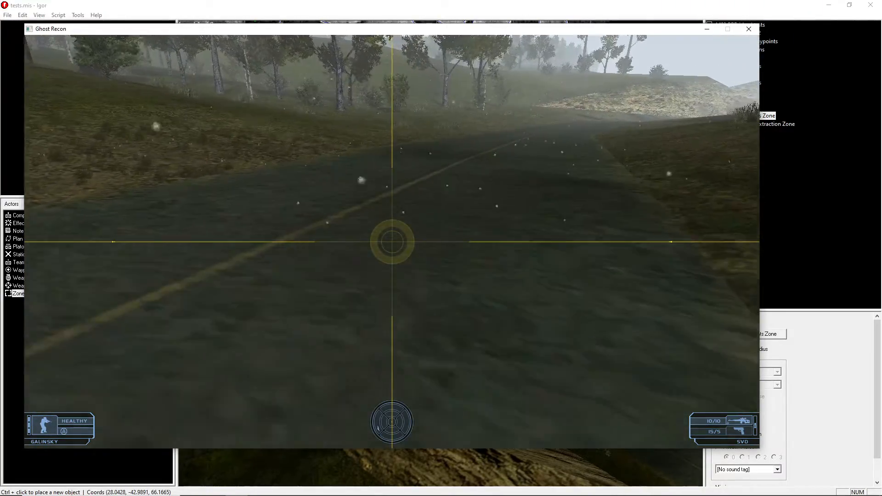
key(w)
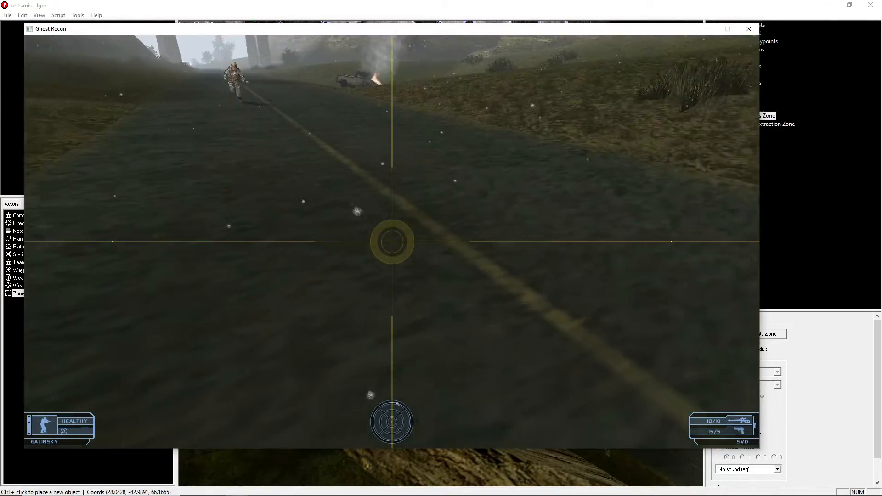
key(w)
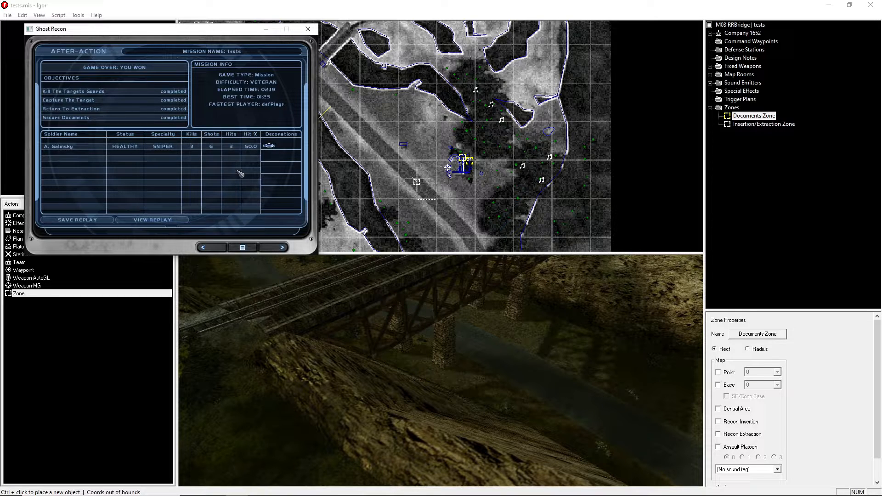
Leave the after-action report and quick mission screen, and exit Ghost Recon to return to Igor
click(272, 249)
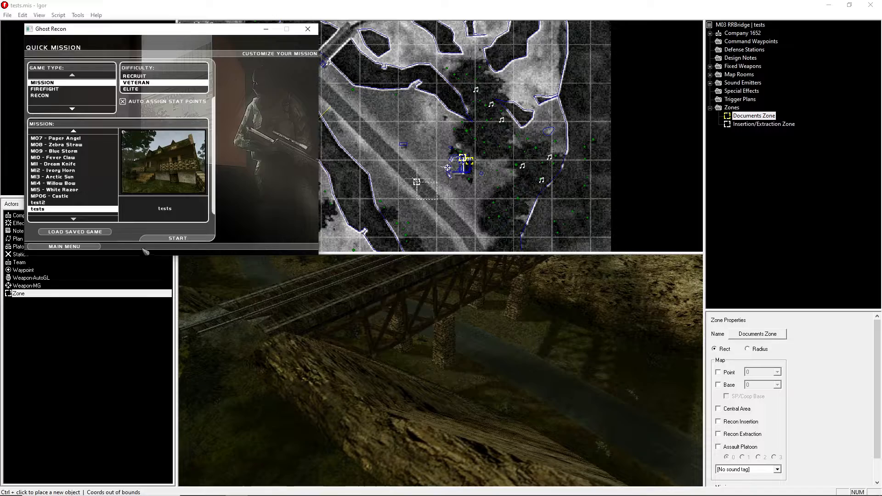
click(85, 247)
click(84, 245)
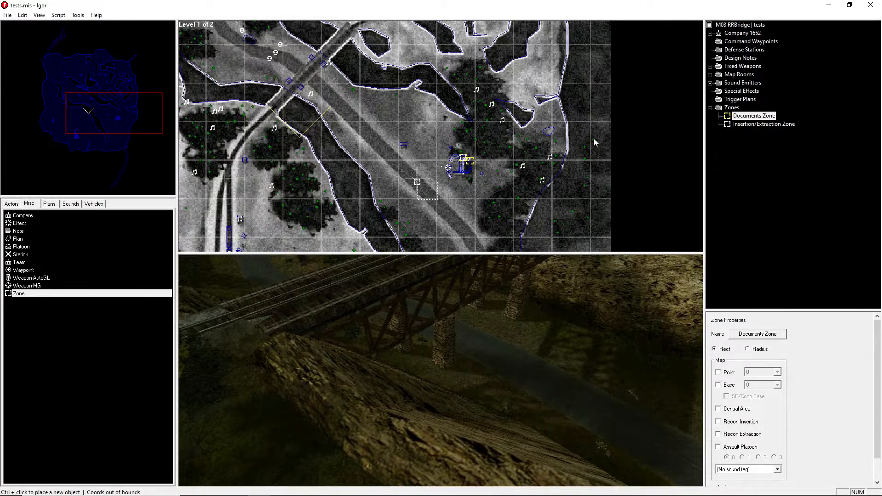
Save the tests mission in Igor
right_drag(527, 88, 276, 67)
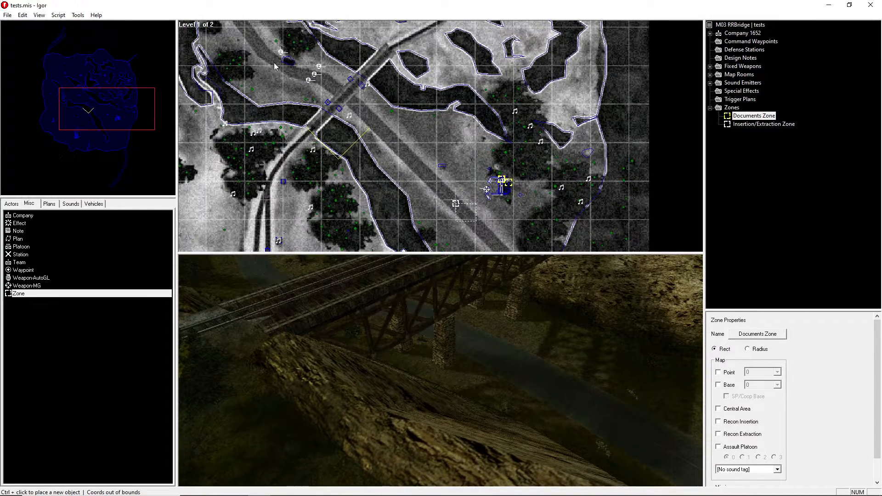
click(6, 14)
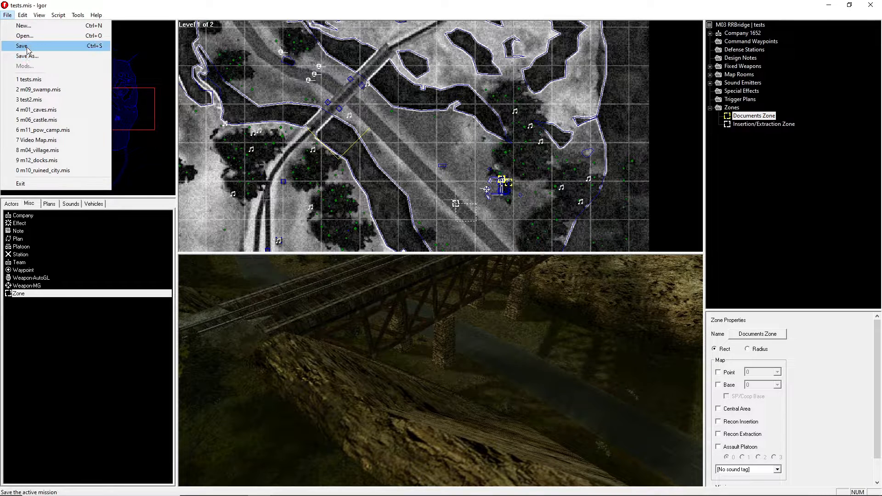
click(19, 46)
right_drag(418, 114, 499, 142)
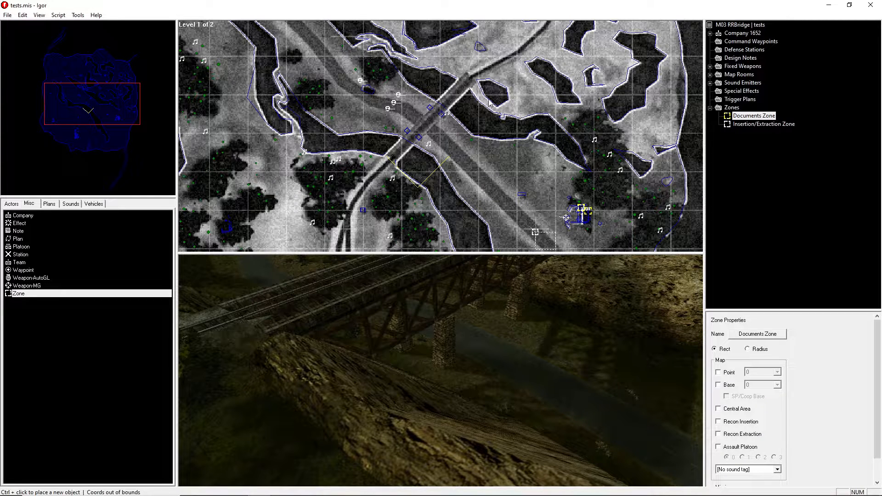
scroll(486, 138, up, 3)
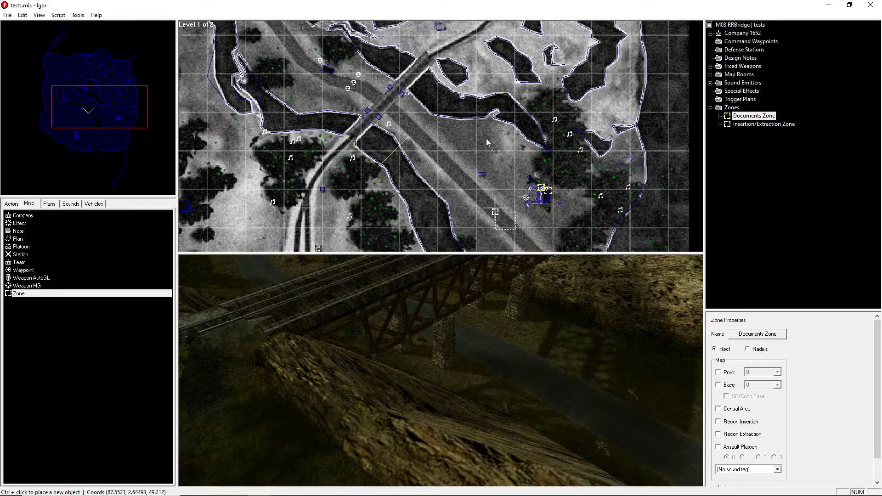
Examine the Documents Zone at the building beside the road and its surroundings on the mission map
scroll(505, 217, up, 3)
right_drag(473, 221, 478, 165)
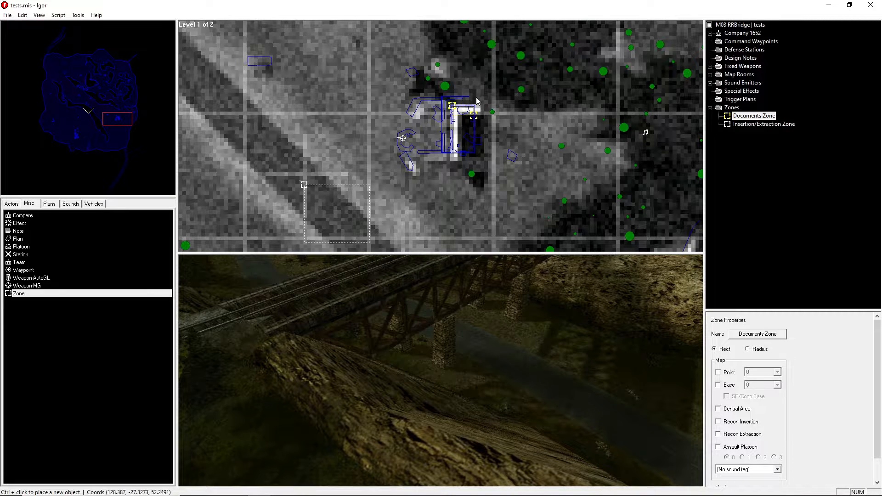
right_drag(476, 99, 474, 118)
scroll(490, 223, up, 2)
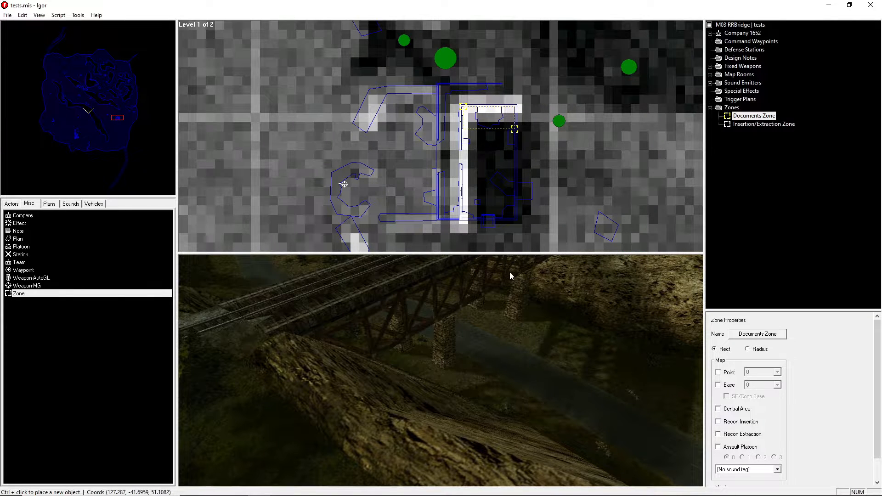
scroll(511, 212, down, 1)
scroll(525, 184, down, 1)
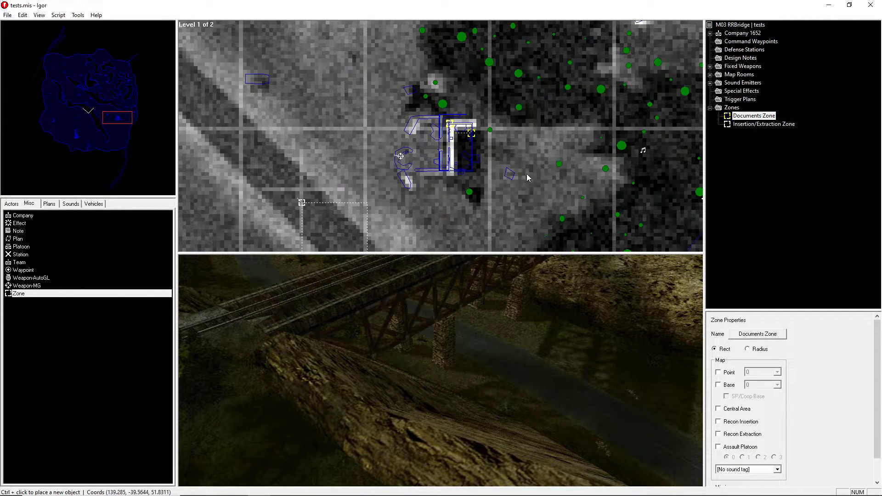
scroll(541, 213, down, 1)
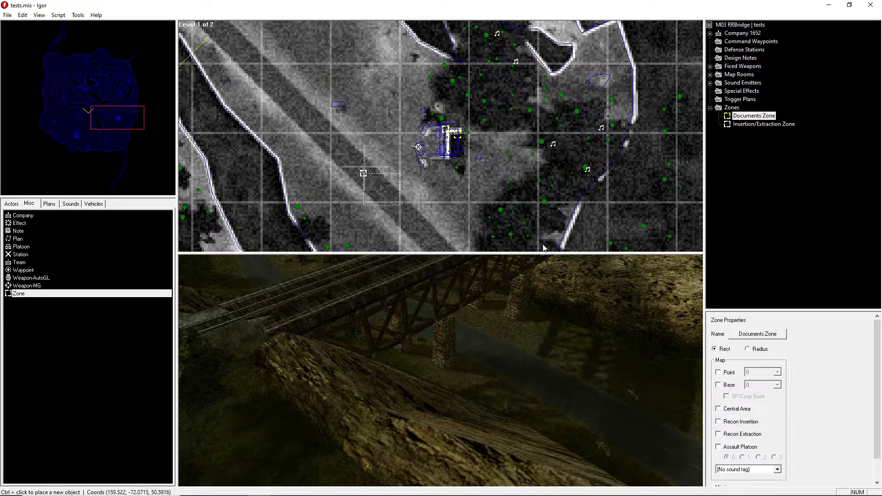
scroll(519, 175, up, 2)
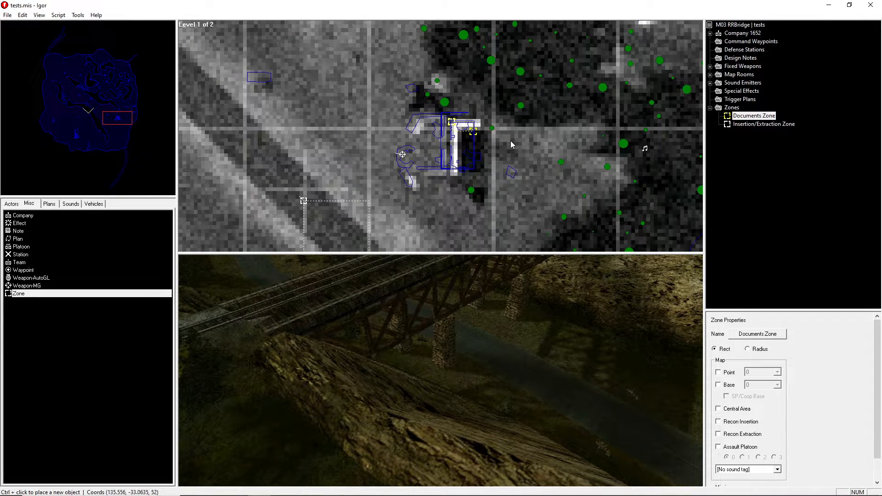
scroll(500, 193, down, 3)
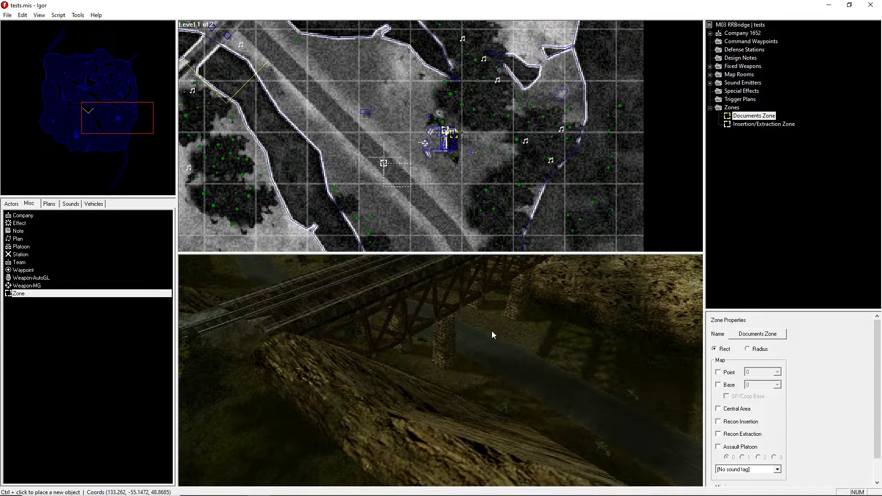
Survey the whole mission map, from the railway bridge to the northern and southern edges
right_drag(469, 134, 519, 230)
scroll(462, 189, down, 2)
right_drag(462, 189, 501, 123)
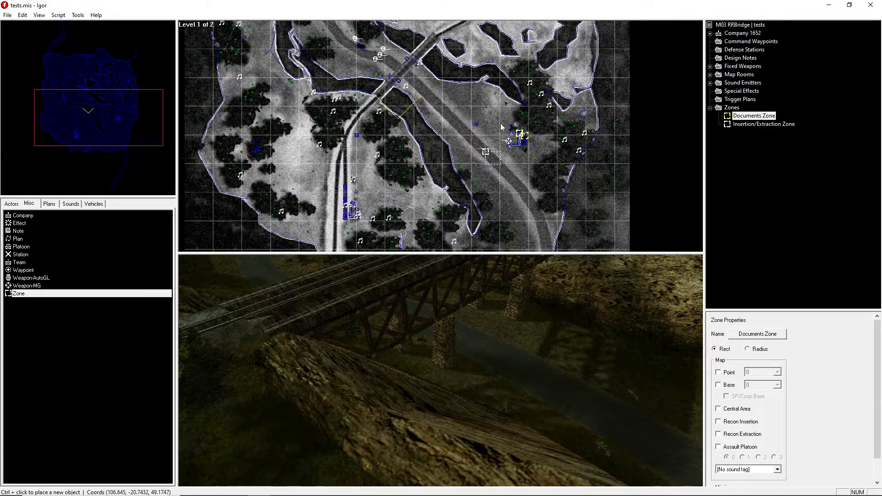
right_drag(399, 111, 452, 175)
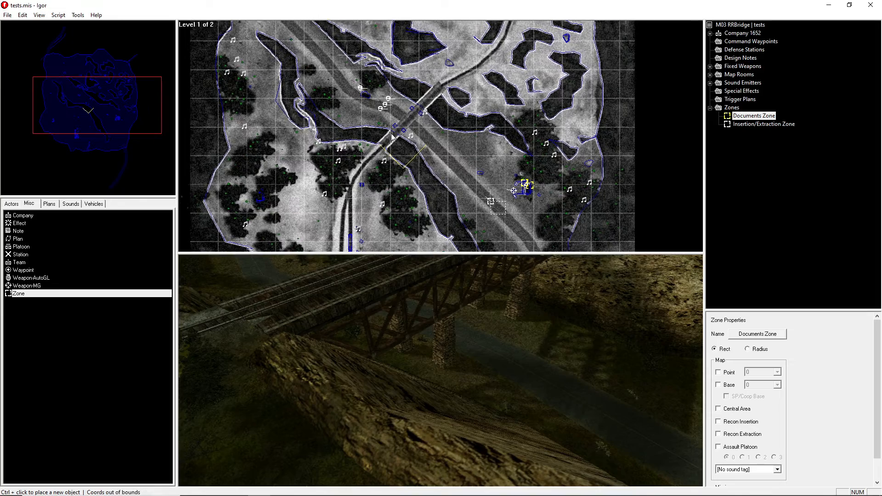
right_drag(425, 101, 469, 178)
right_drag(516, 96, 477, 120)
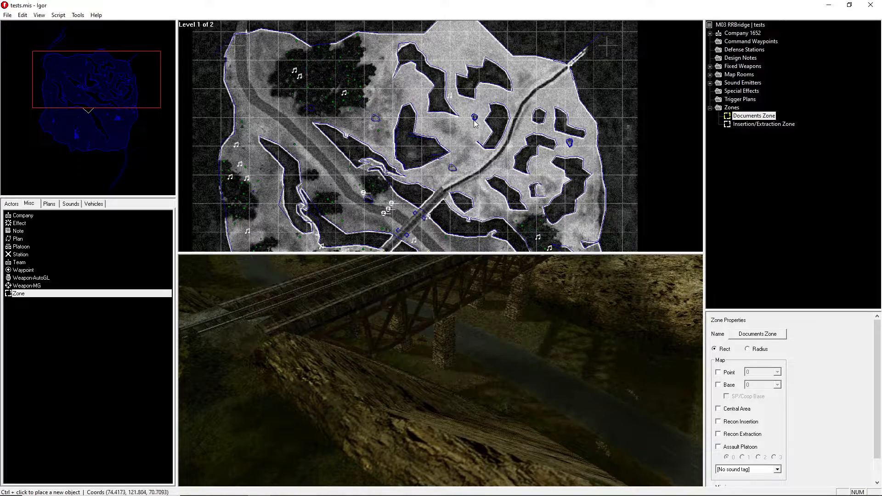
right_drag(493, 184, 484, 168)
right_drag(469, 27, 445, 218)
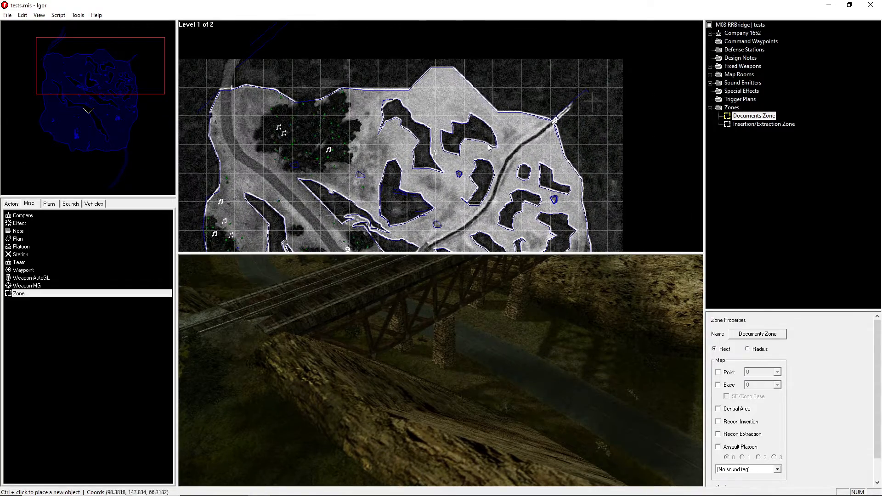
right_drag(488, 140, 517, 25)
right_drag(480, 216, 517, 106)
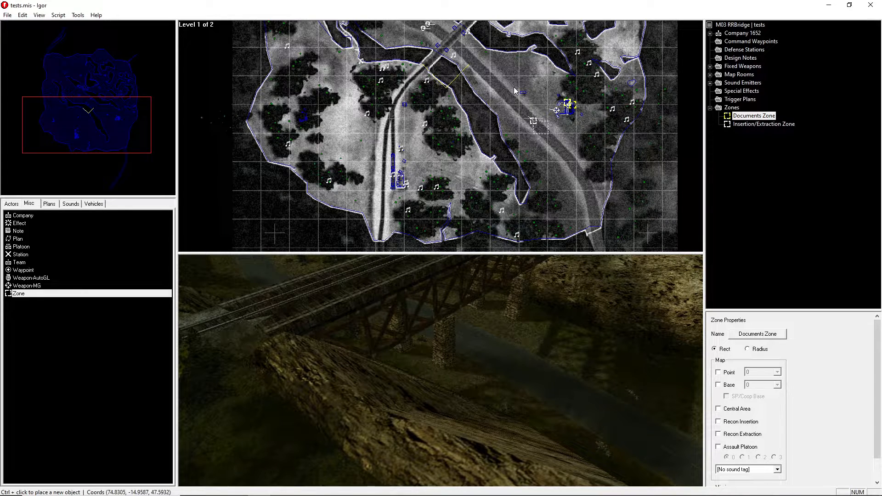
right_drag(514, 90, 503, 120)
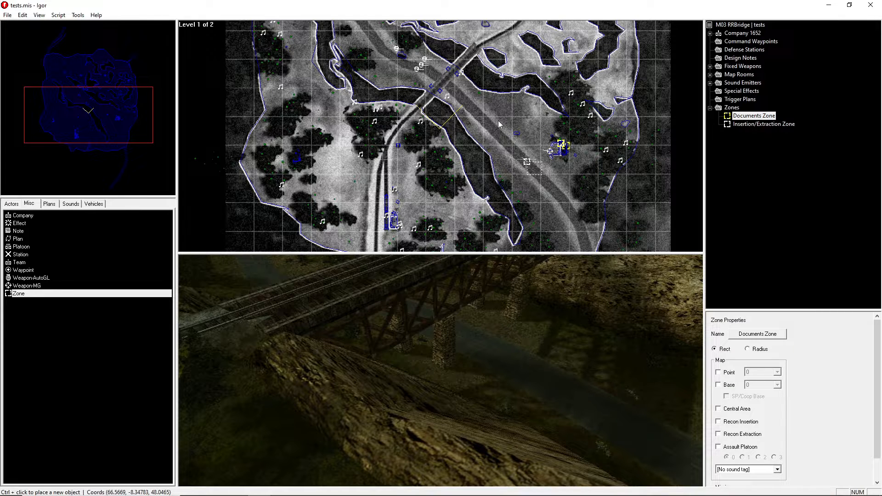
right_drag(498, 120, 485, 122)
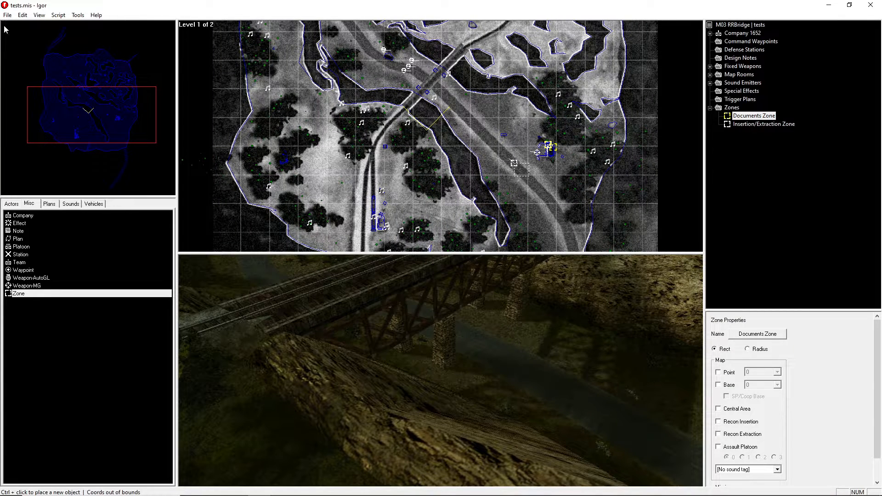
Save the tests mission again
click(6, 16)
click(22, 47)
right_drag(457, 126, 572, 327)
right_drag(521, 189, 573, 164)
scroll(631, 168, down, 1)
right_drag(631, 167, 575, 177)
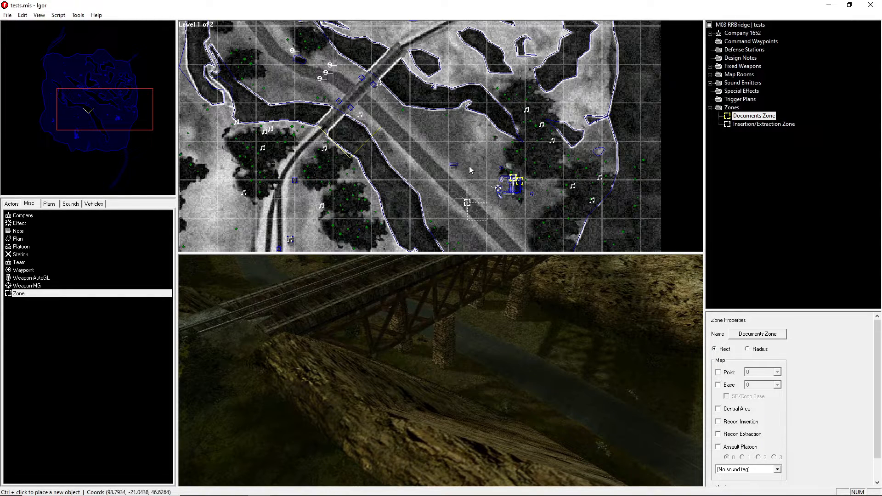
right_drag(464, 124, 511, 92)
right_drag(416, 122, 392, 139)
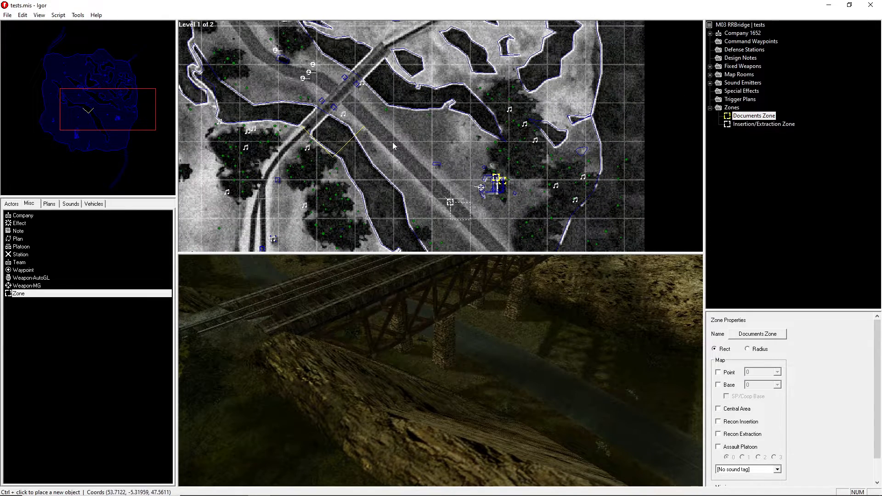
right_drag(546, 108, 521, 97)
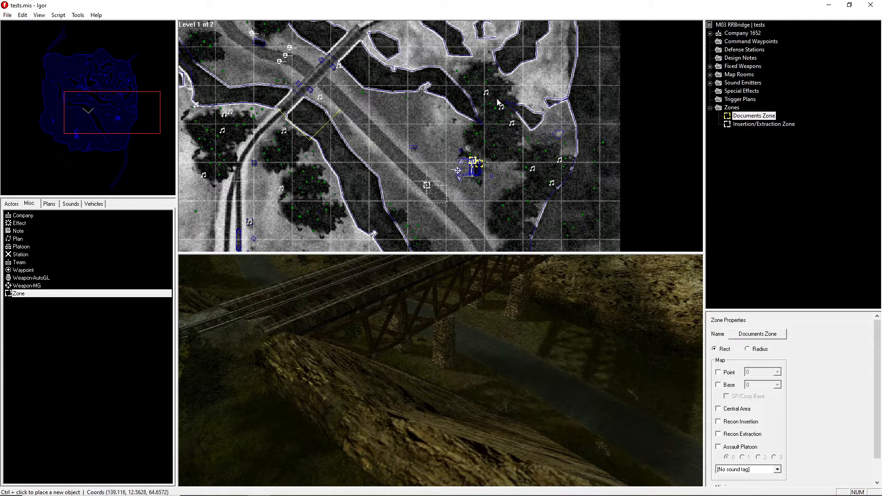
right_drag(342, 50, 360, 94)
right_drag(613, 171, 597, 145)
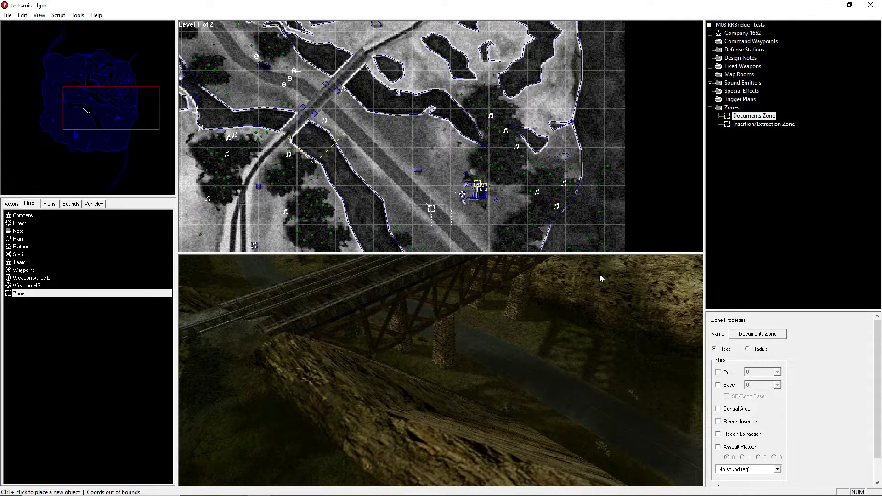
right_drag(544, 138, 563, 149)
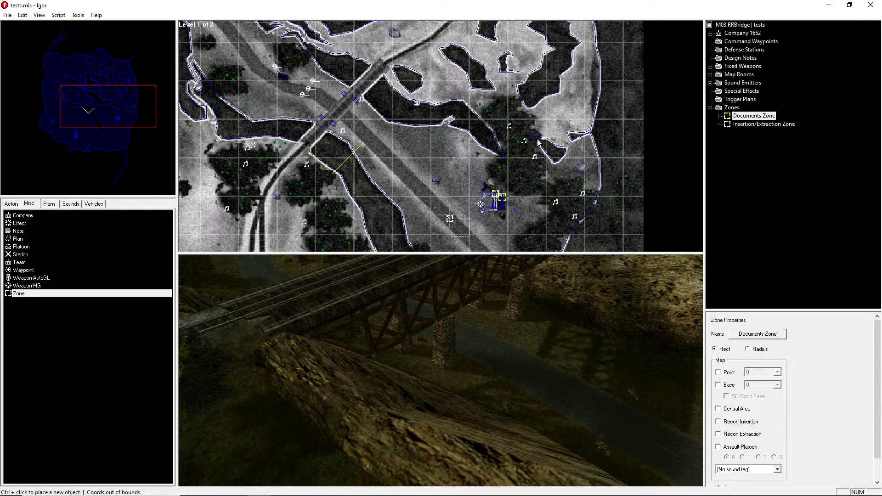
right_drag(523, 142, 512, 139)
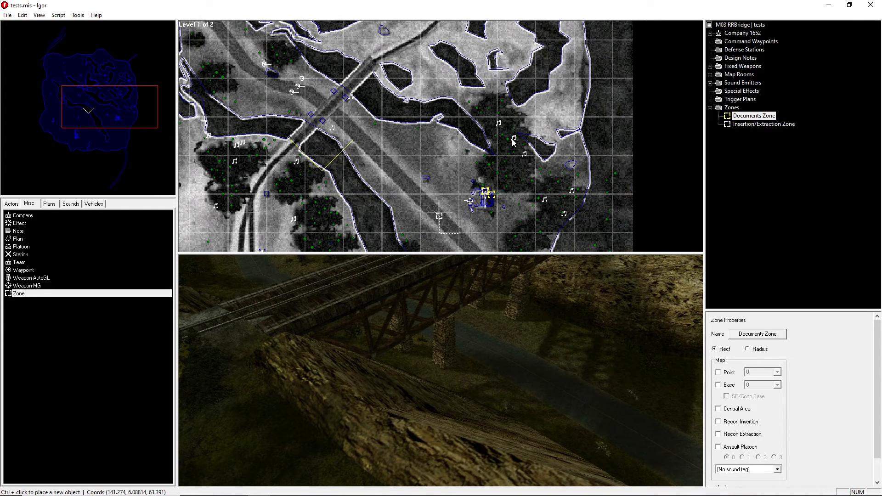